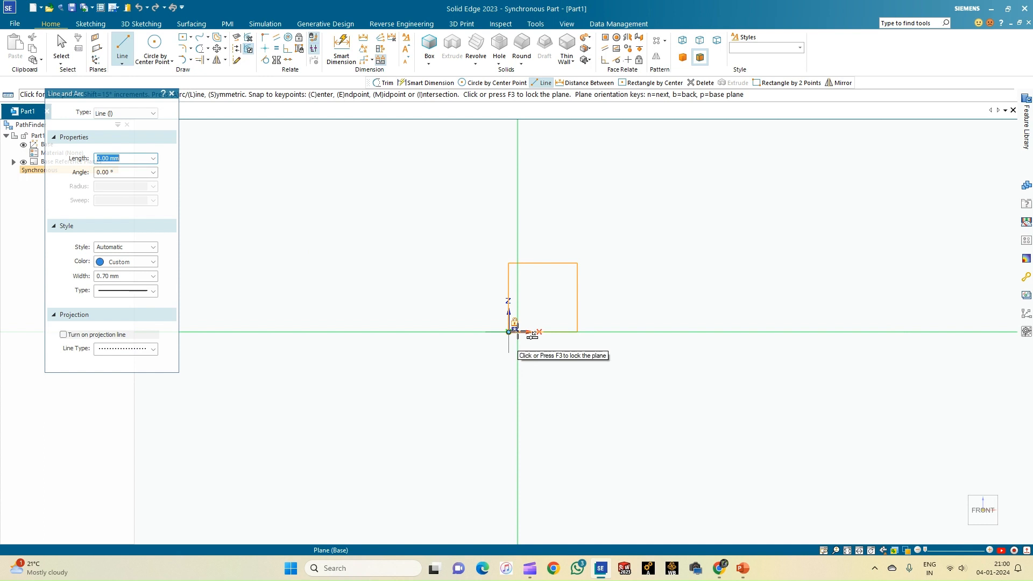
- Lock the front base plane and draw a 140 mm horizontal line from the origin along the X axis
click(514, 323)
click(509, 332)
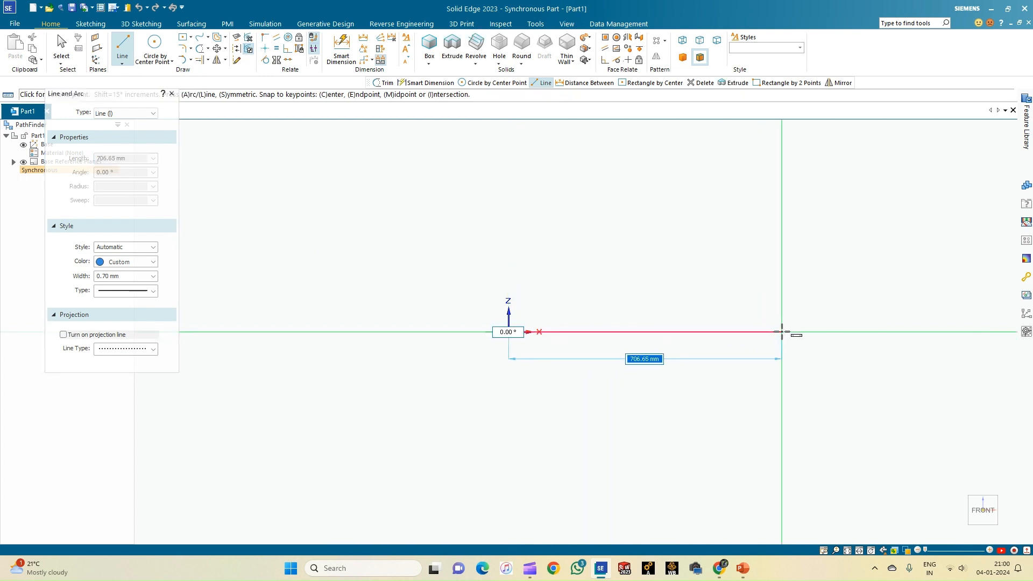
text(140)
key(Tab)
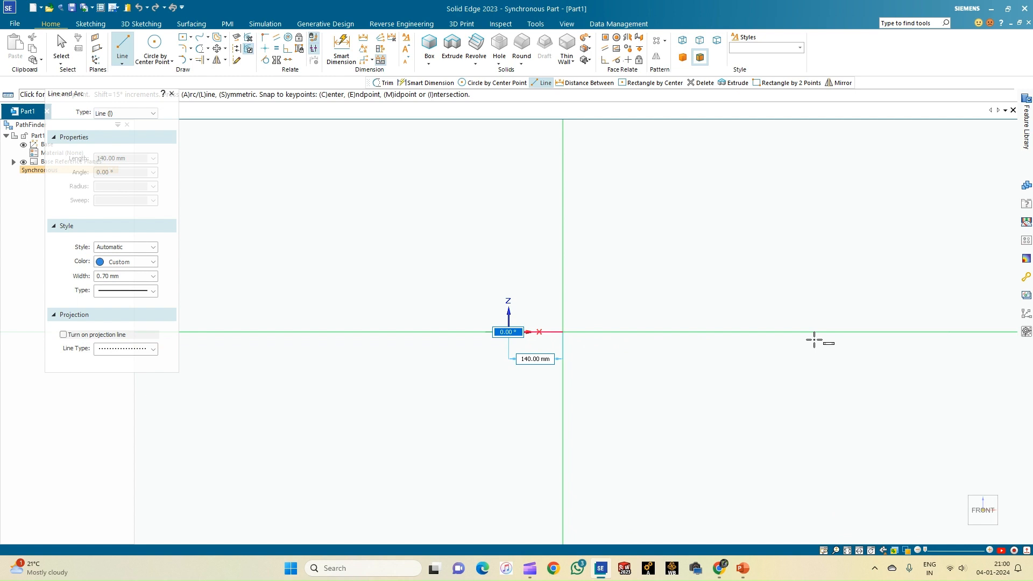
click(814, 339)
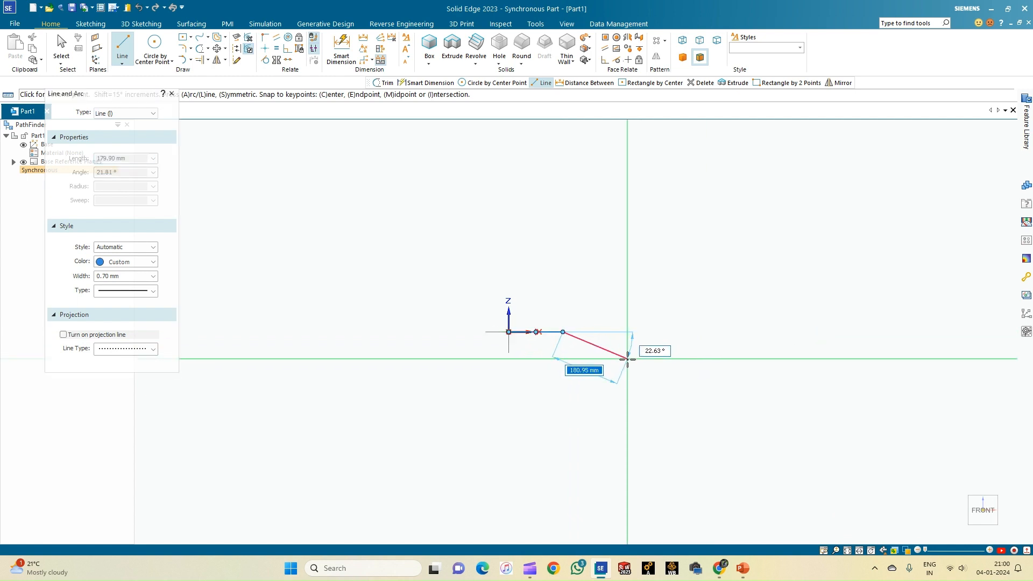
- Complete the rectangle with a 30 mm vertical side up from the line's end, a parallel 140 mm edge and a closing side to the origin
click(846, 552)
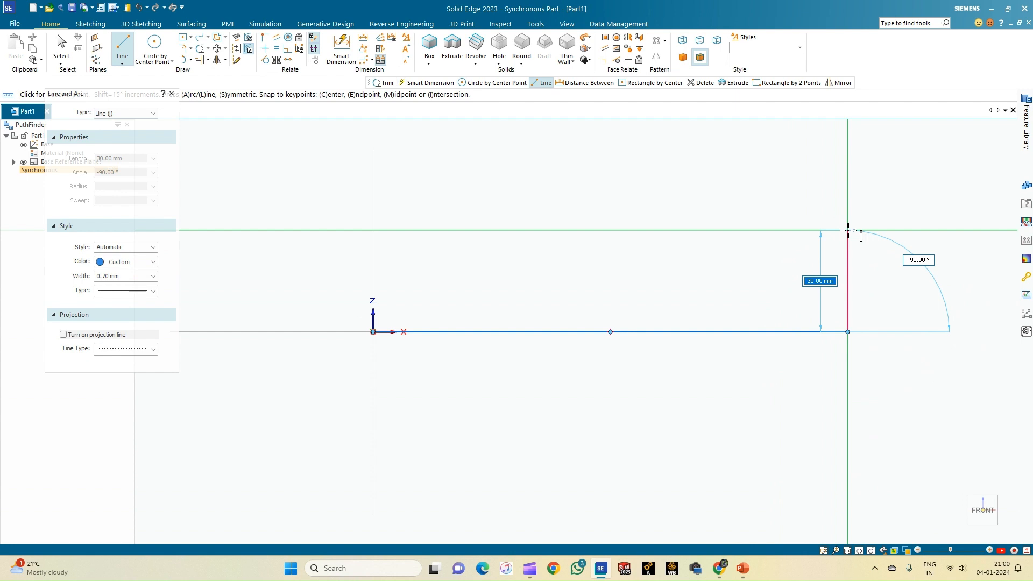
text(30)
key(Tab)
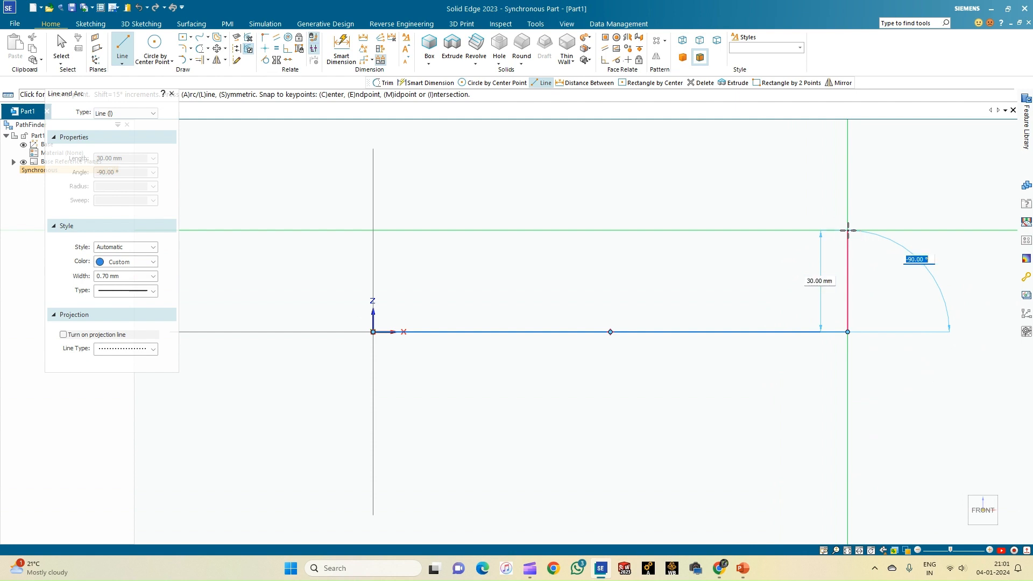
click(847, 230)
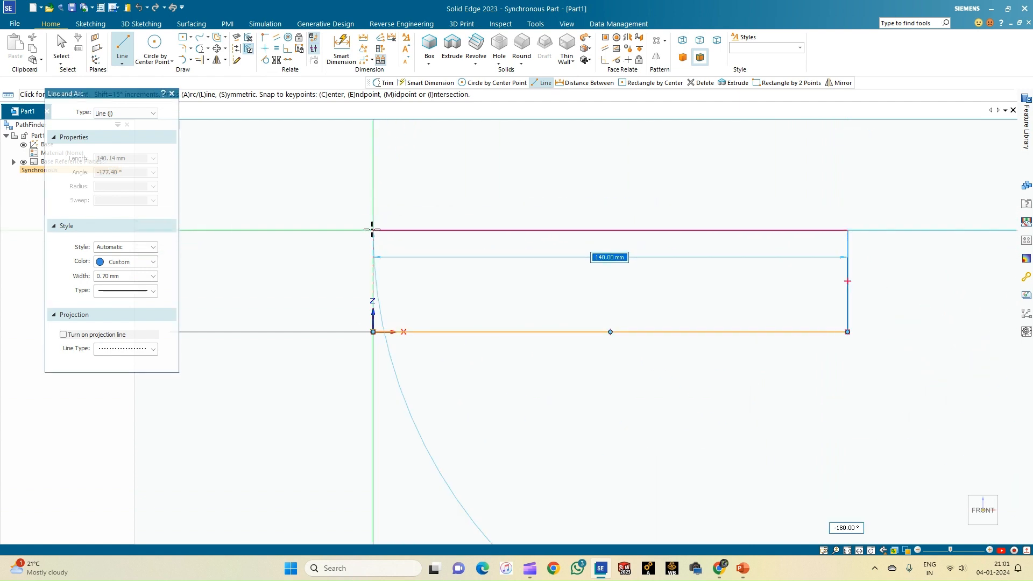
click(373, 230)
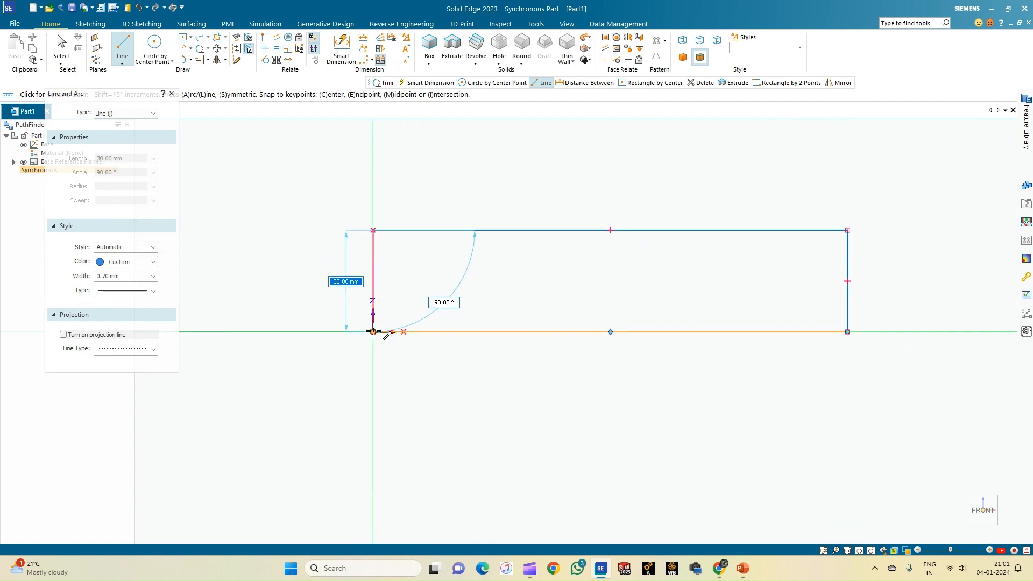
click(373, 332)
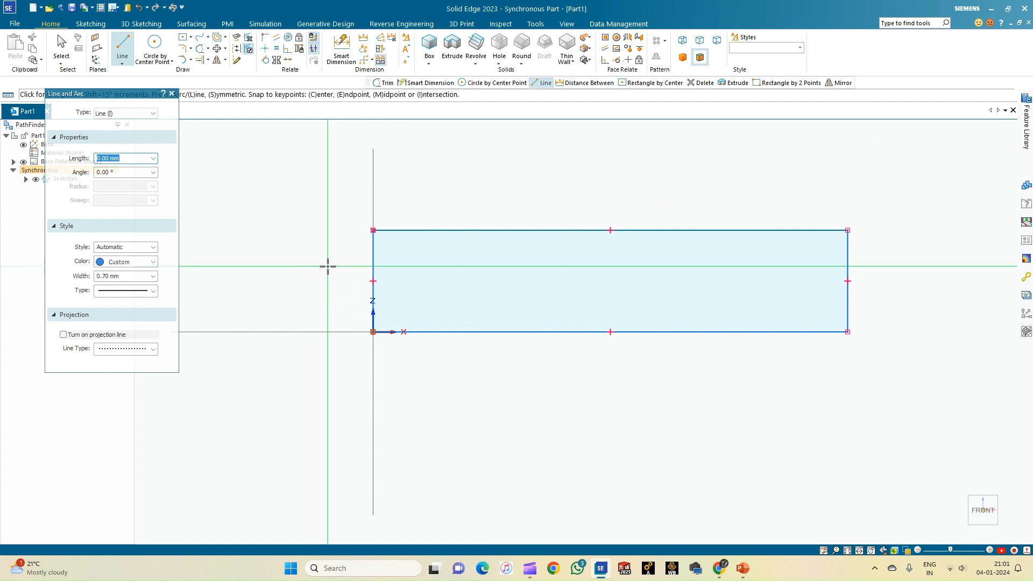
- Extrude the rectangular sketch region 30 mm toward the front to form a solid block
click(61, 49)
click(437, 290)
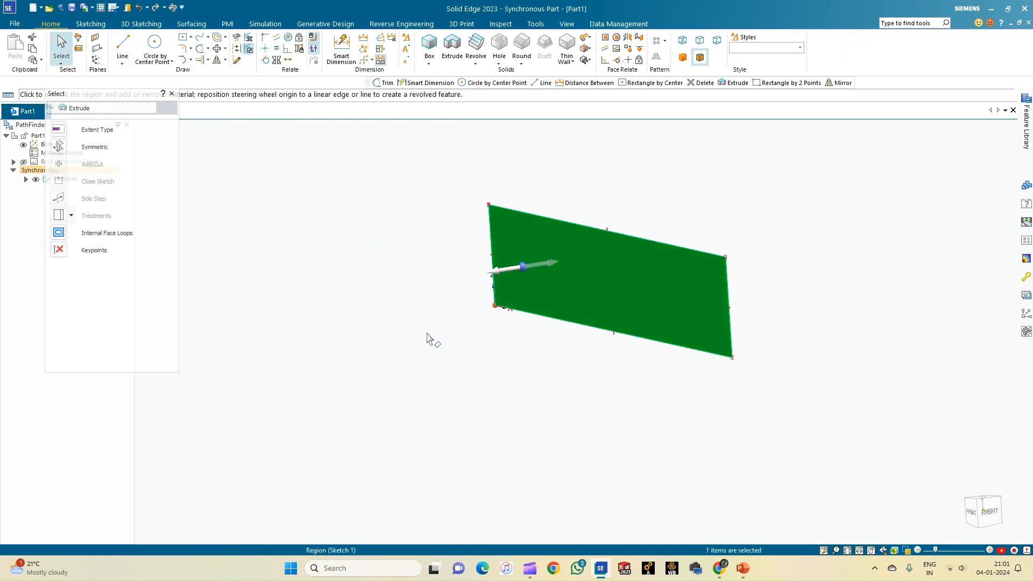
click(508, 271)
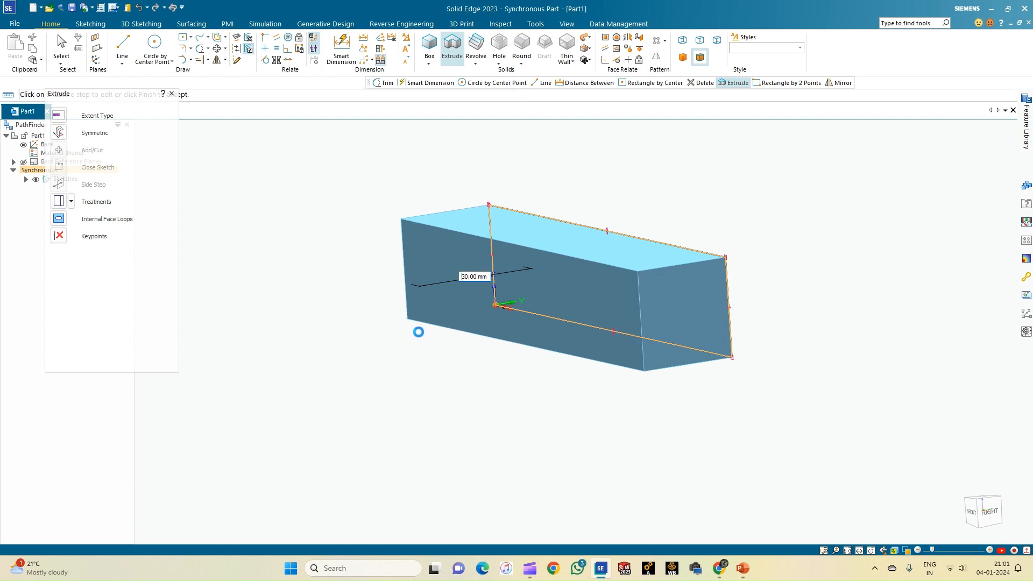
click(419, 332)
- Sketch a 30 mm square on the block's front face, at the end opposite the origin
click(972, 511)
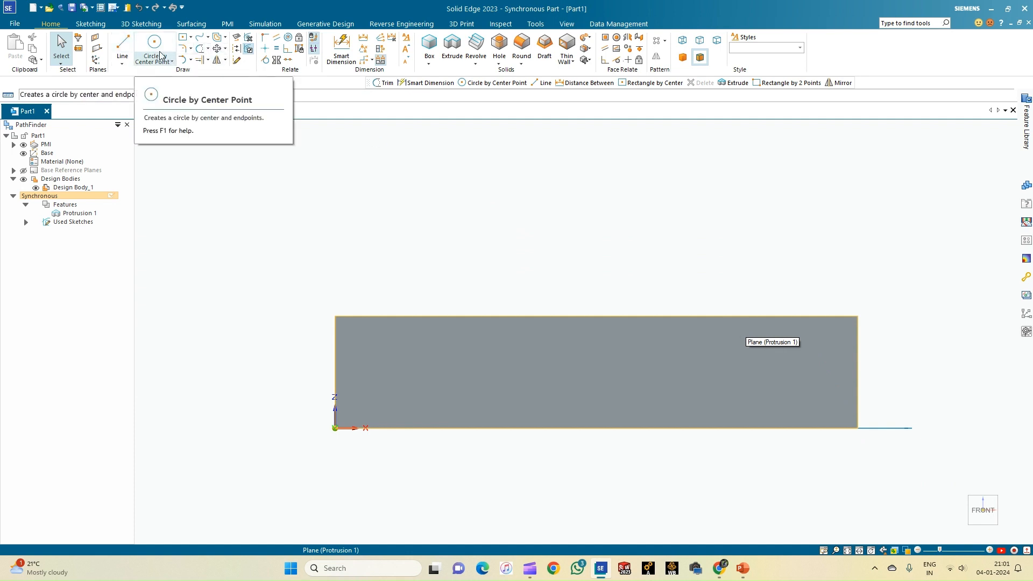
click(123, 46)
click(858, 316)
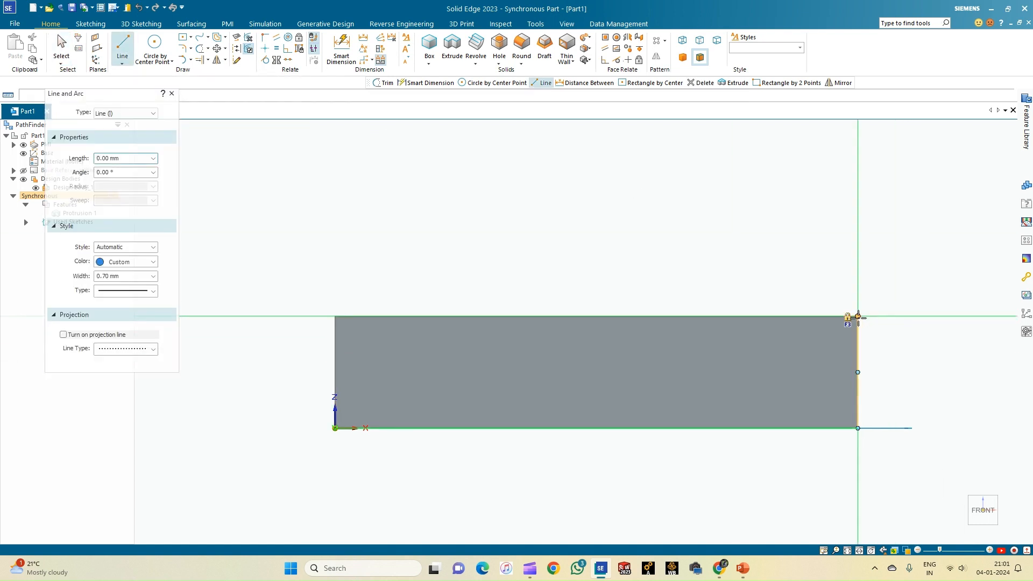
click(858, 428)
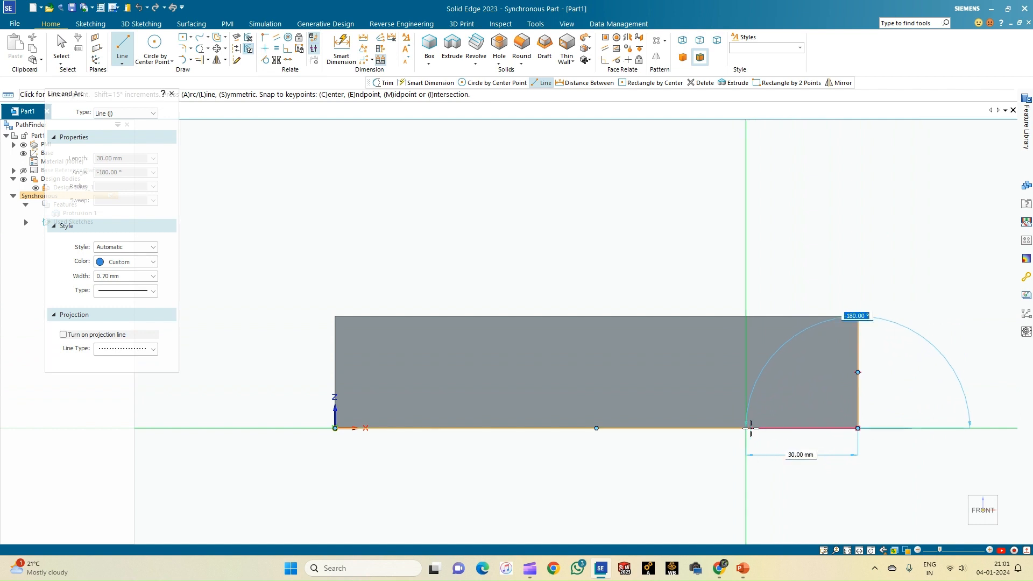
click(746, 428)
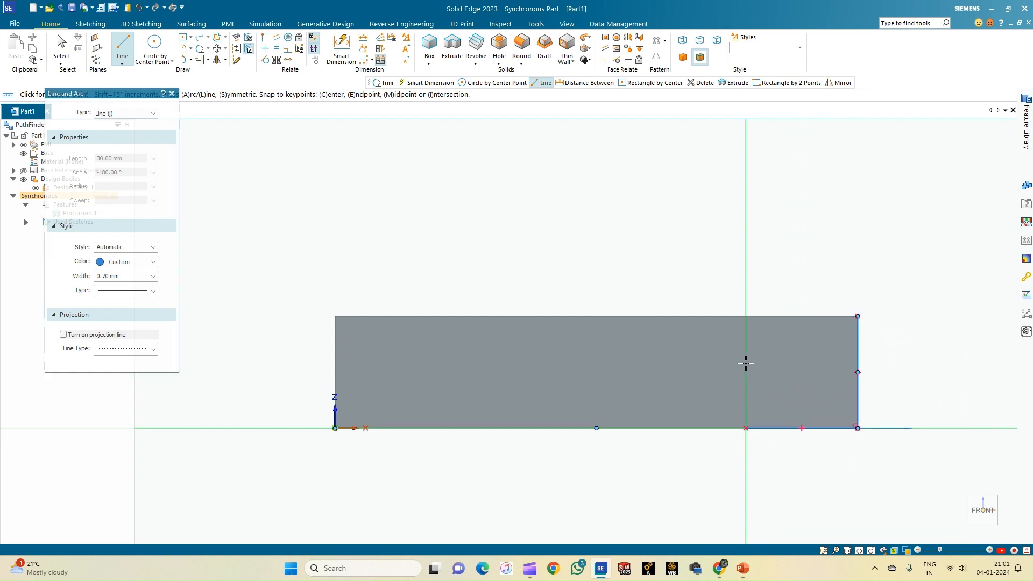
click(749, 317)
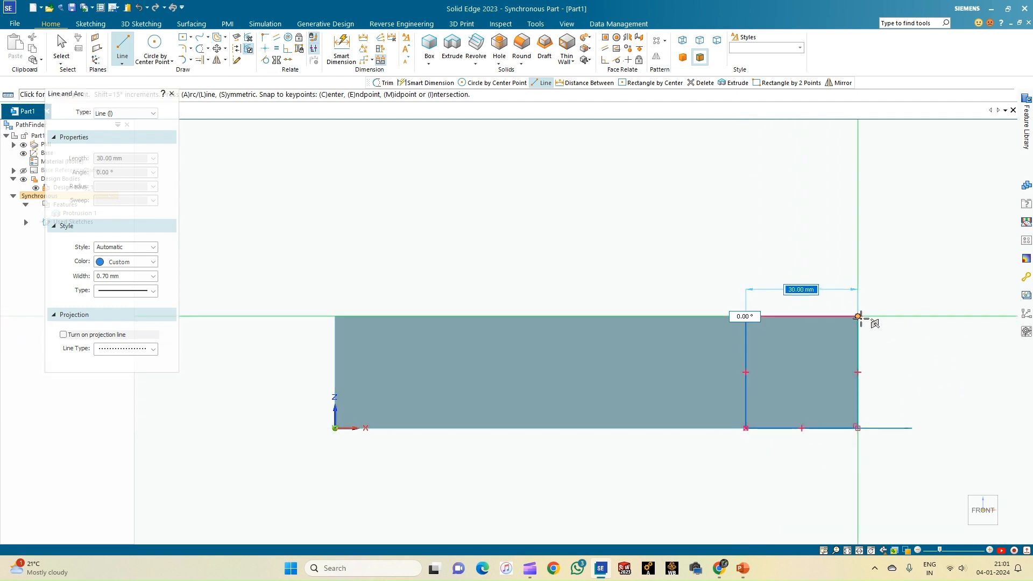
- Extrude the square region 60 mm outward from the block's front face to form an L-shaped body
click(61, 47)
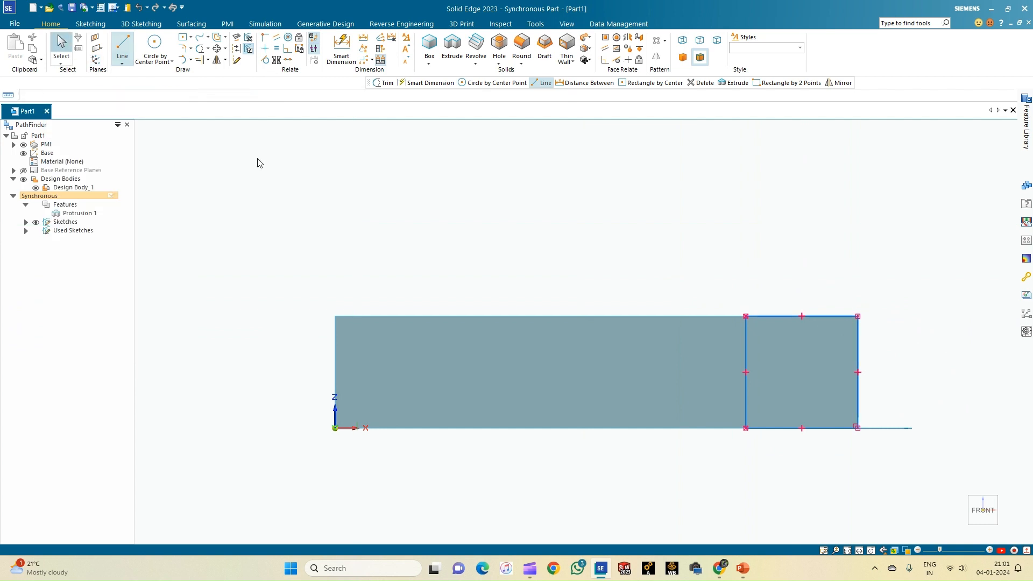
click(807, 387)
middle_drag(715, 406, 583, 405)
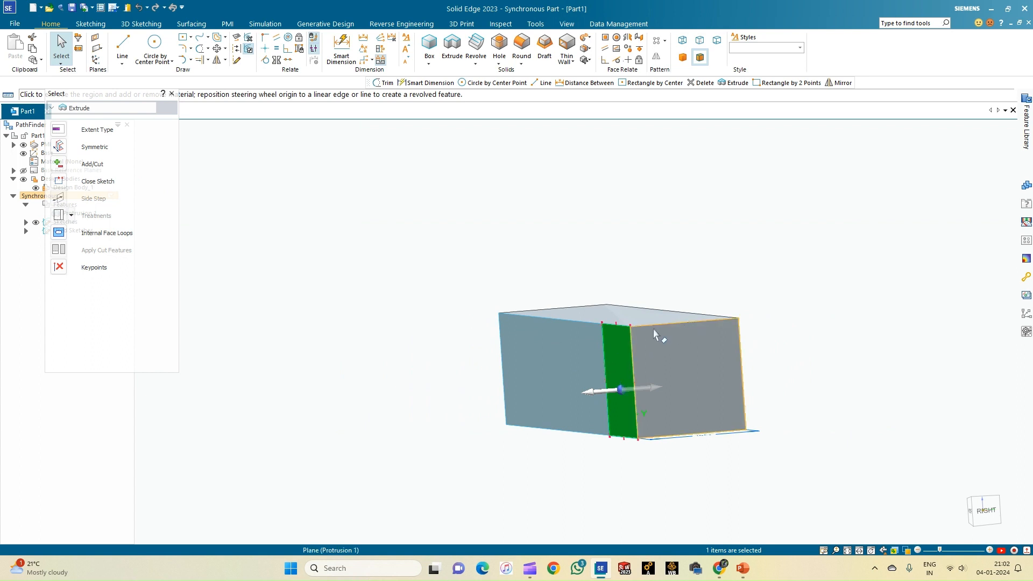
click(601, 398)
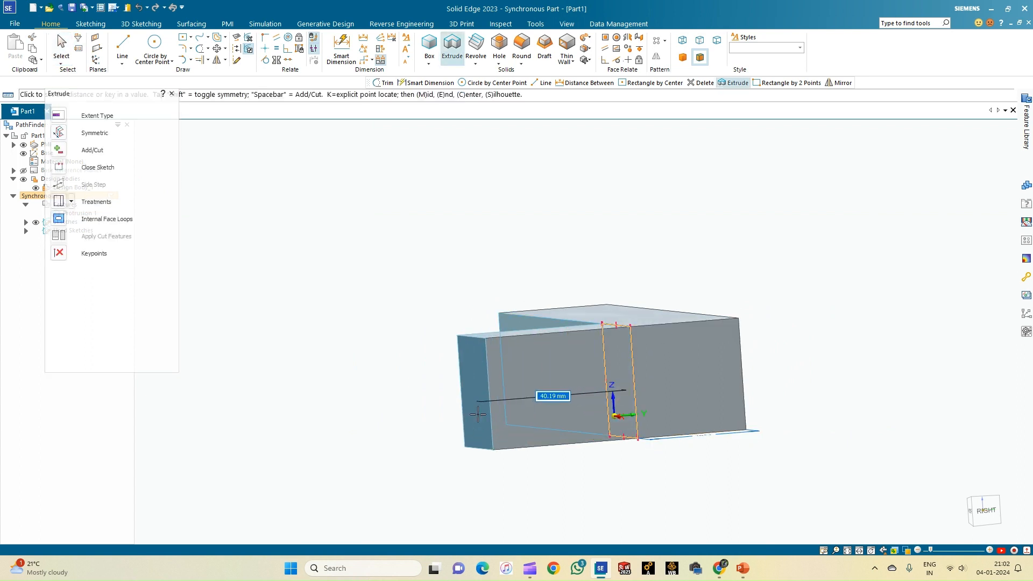
text(60)
key(Return)
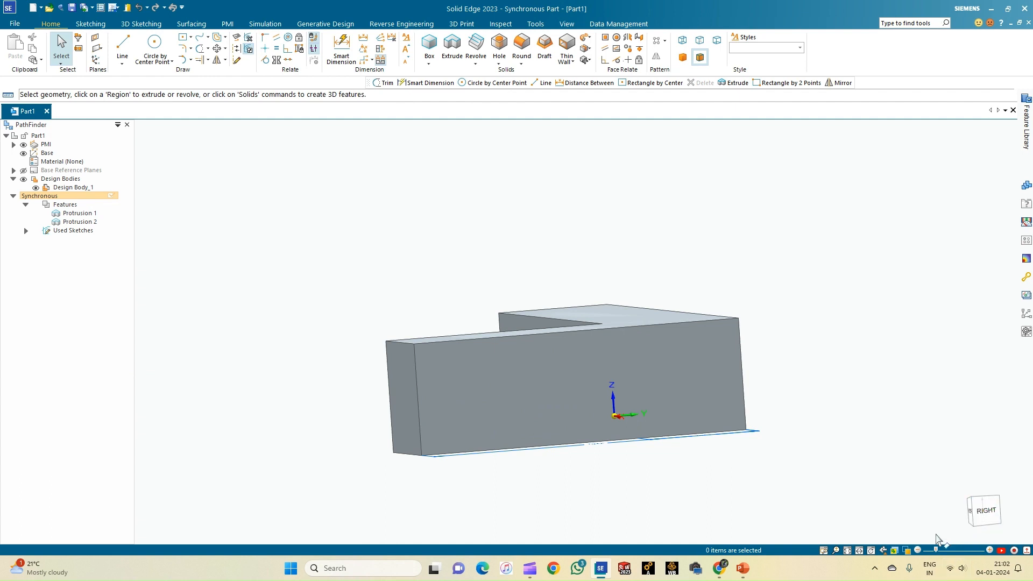
- Examine the L-shaped body in isometric, front and top views and measure the outer edge of its short leg
click(963, 534)
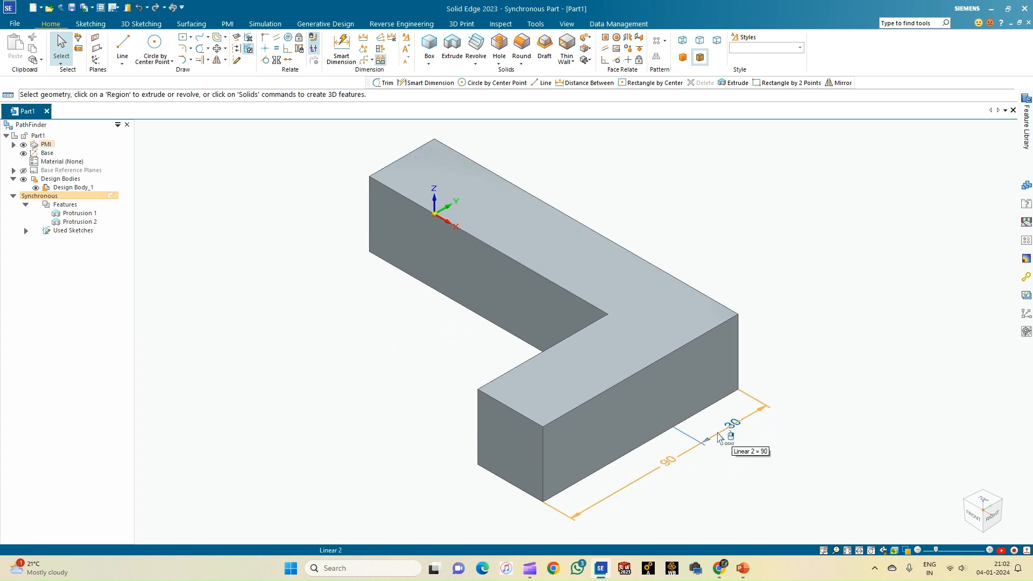
click(972, 513)
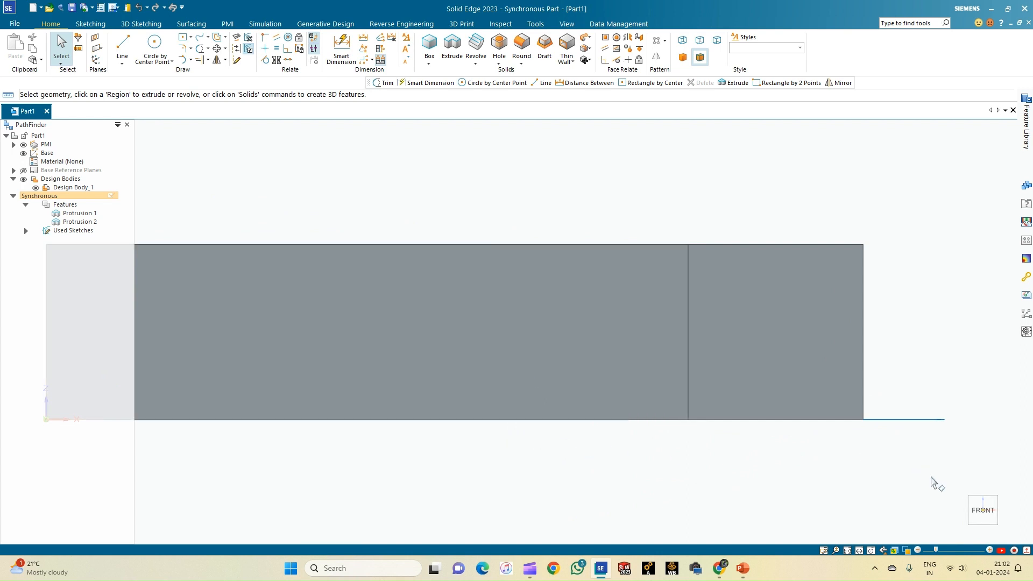
scroll(931, 476, down, 1)
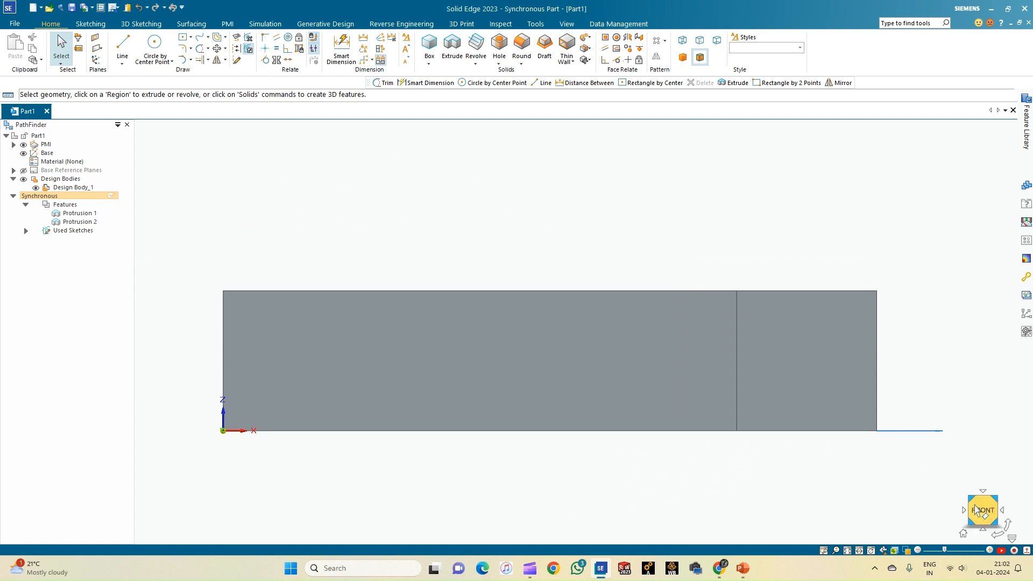
click(983, 494)
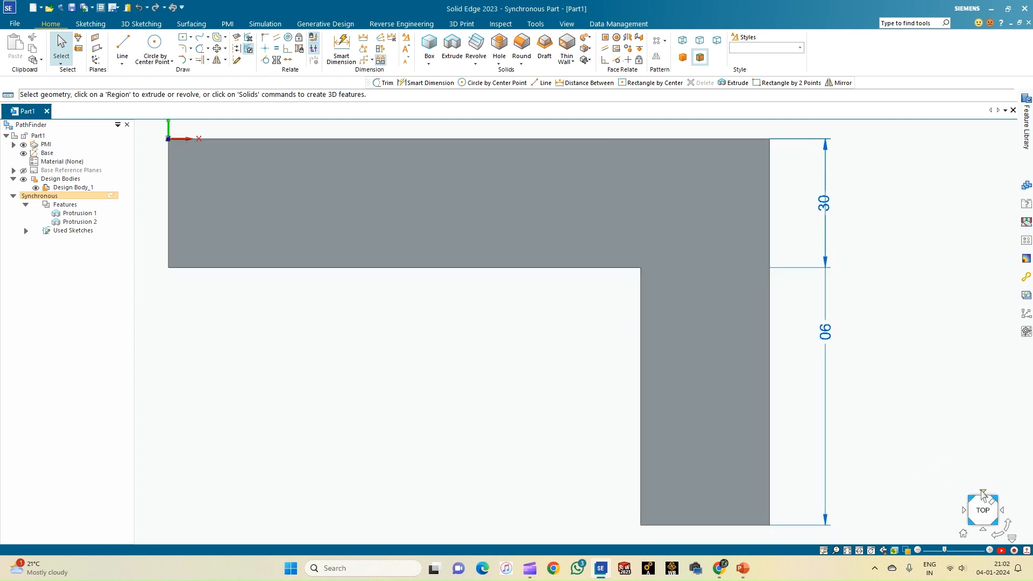
key(d)
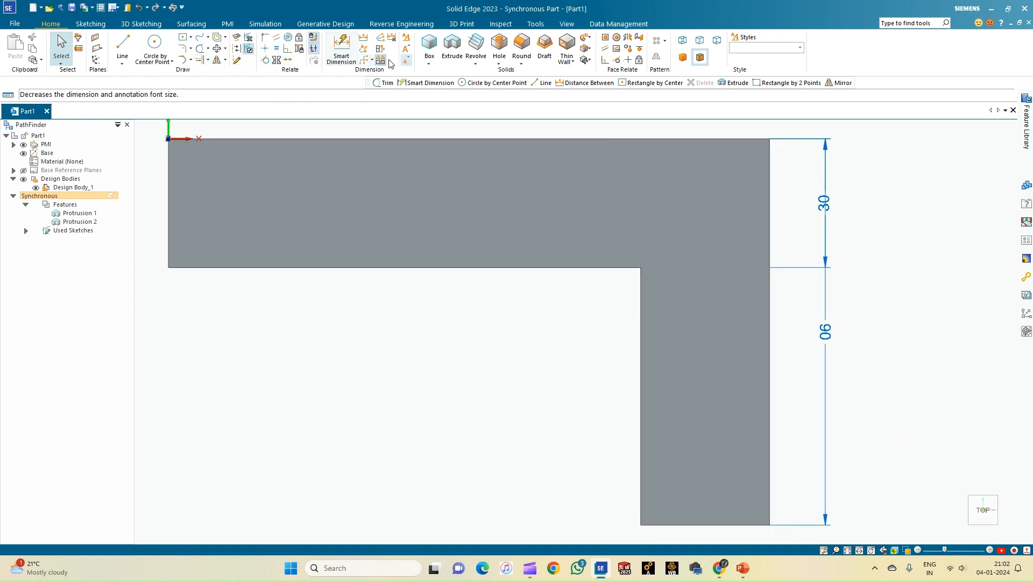
click(771, 320)
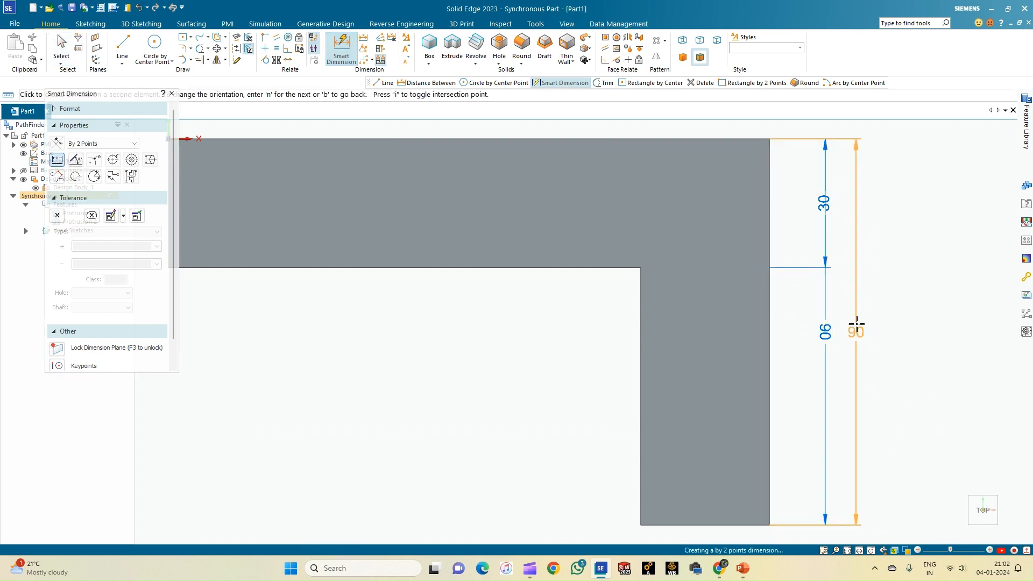
key(Escape)
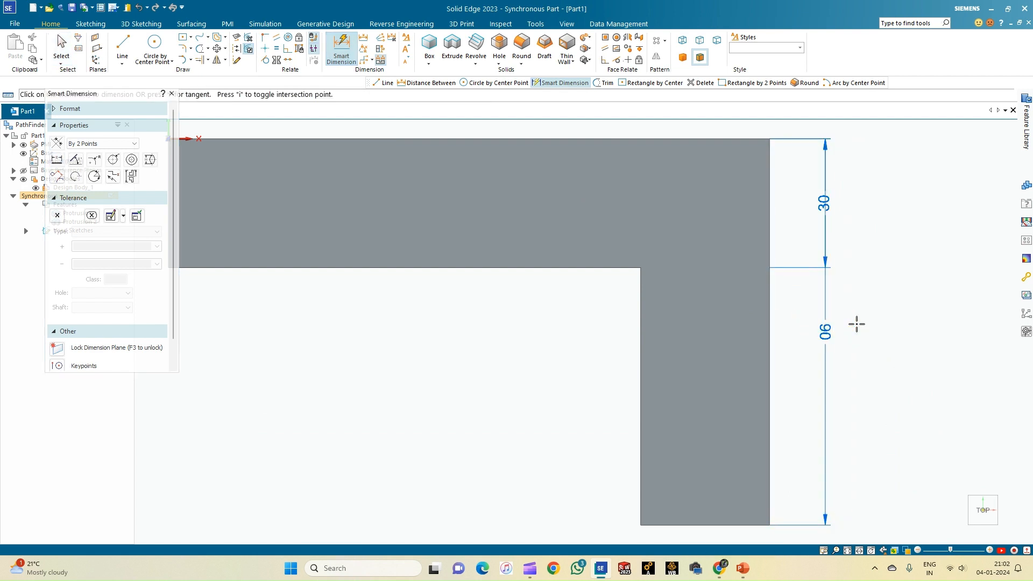
scroll(856, 324, down, 3)
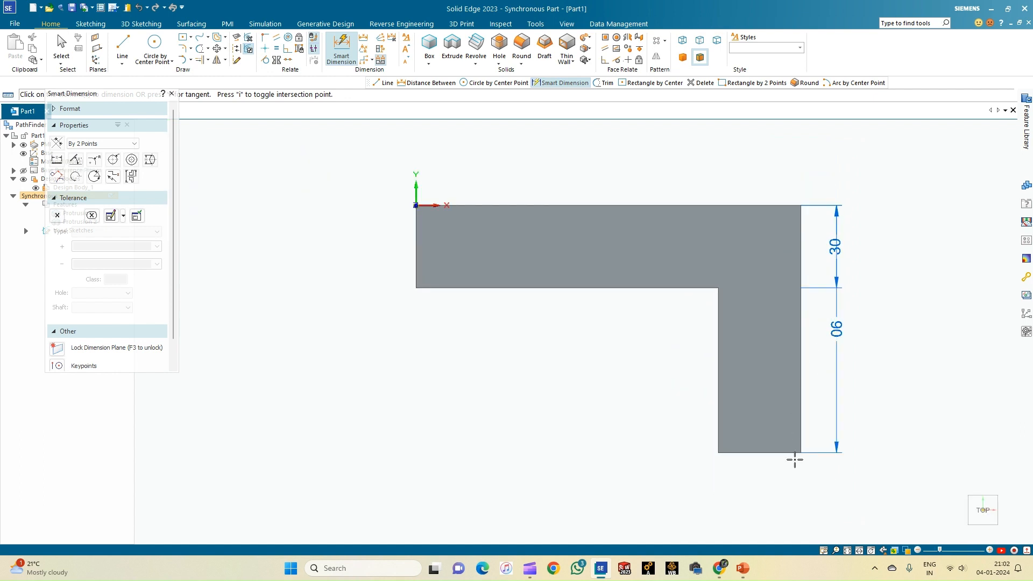
click(986, 490)
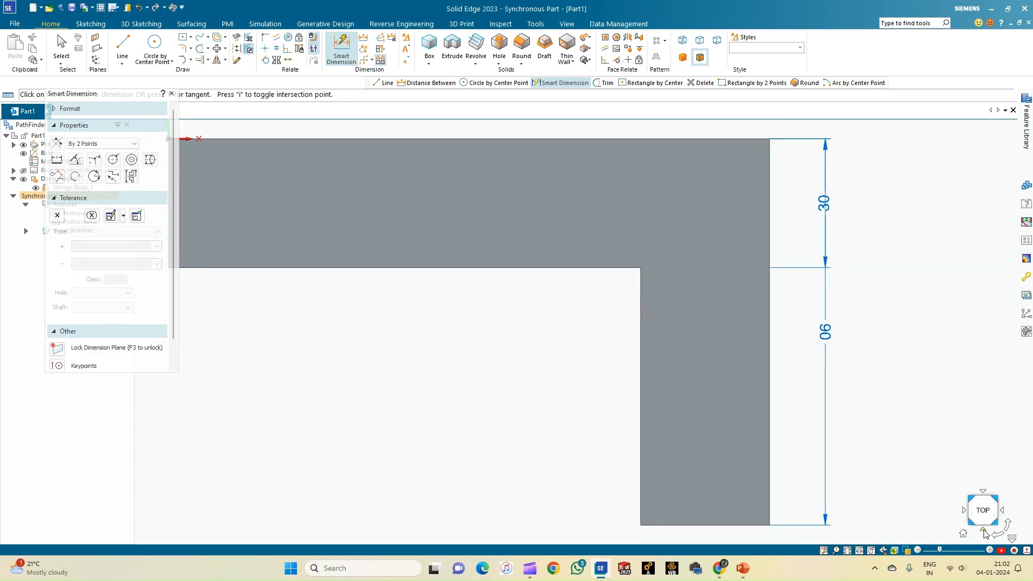
click(963, 533)
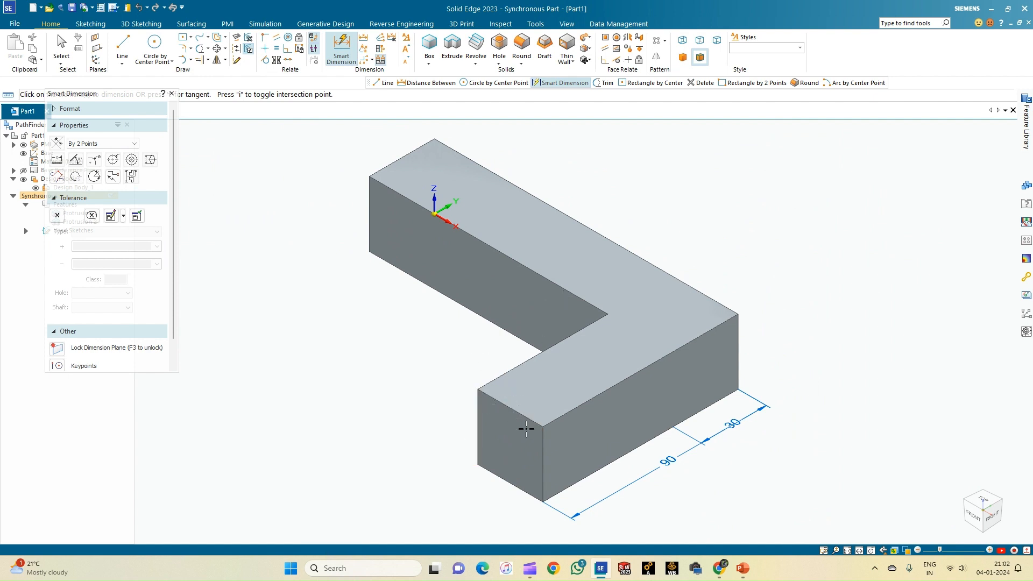
- Sketch a closed 140 by 30 mm rectangle along the full front-view outline of the L-shaped body
click(974, 516)
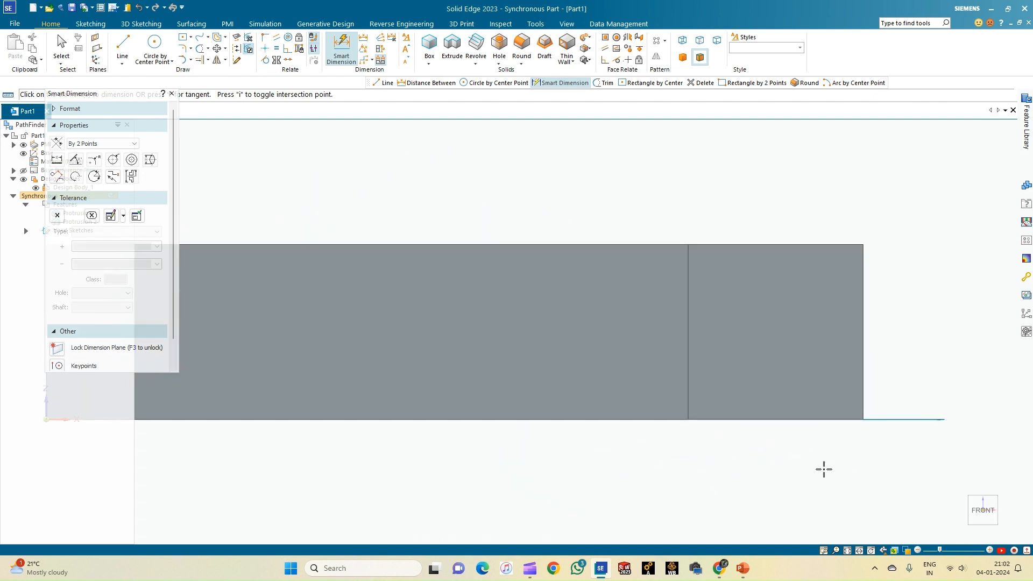
click(122, 46)
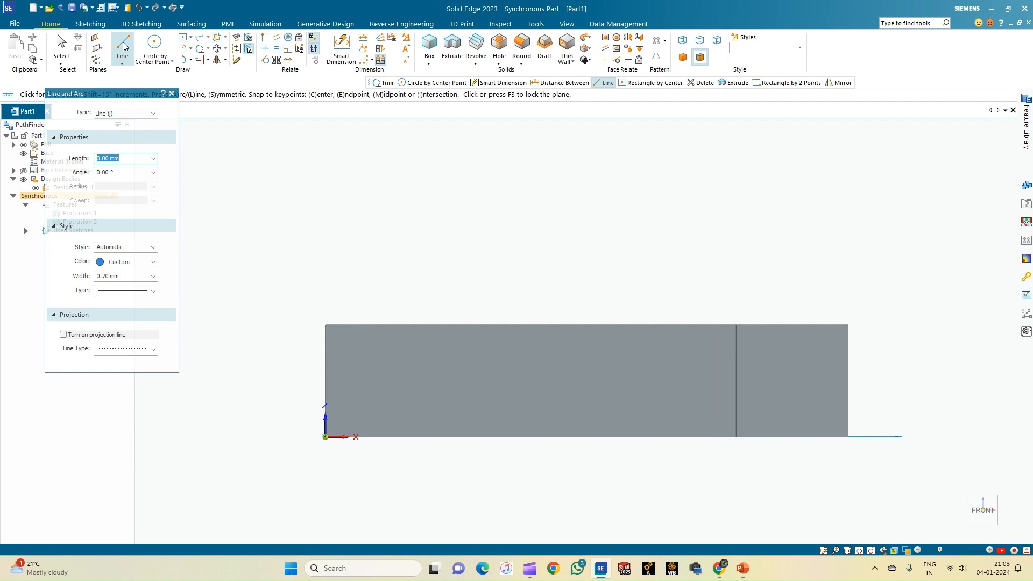
click(848, 325)
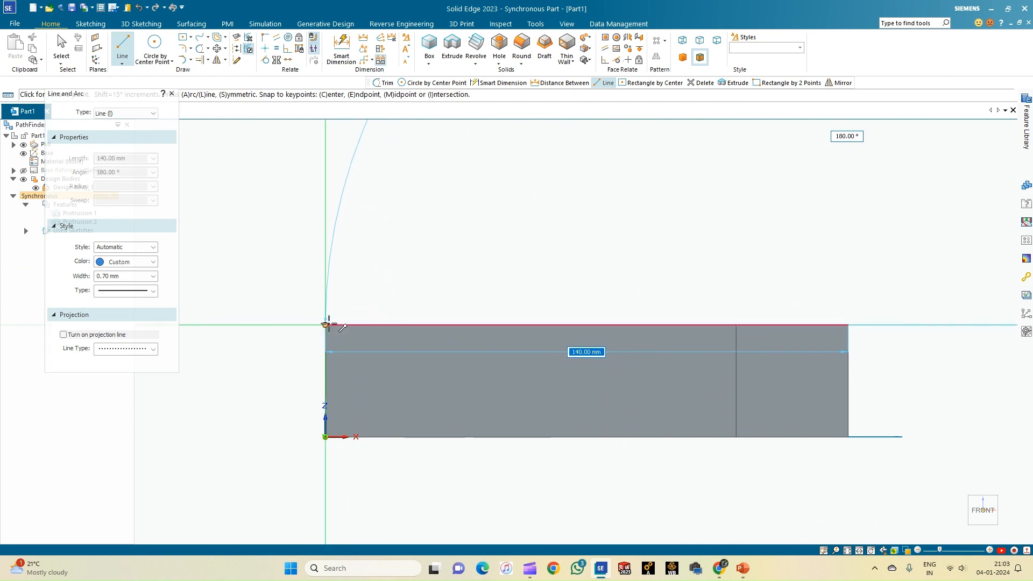
click(325, 325)
click(325, 437)
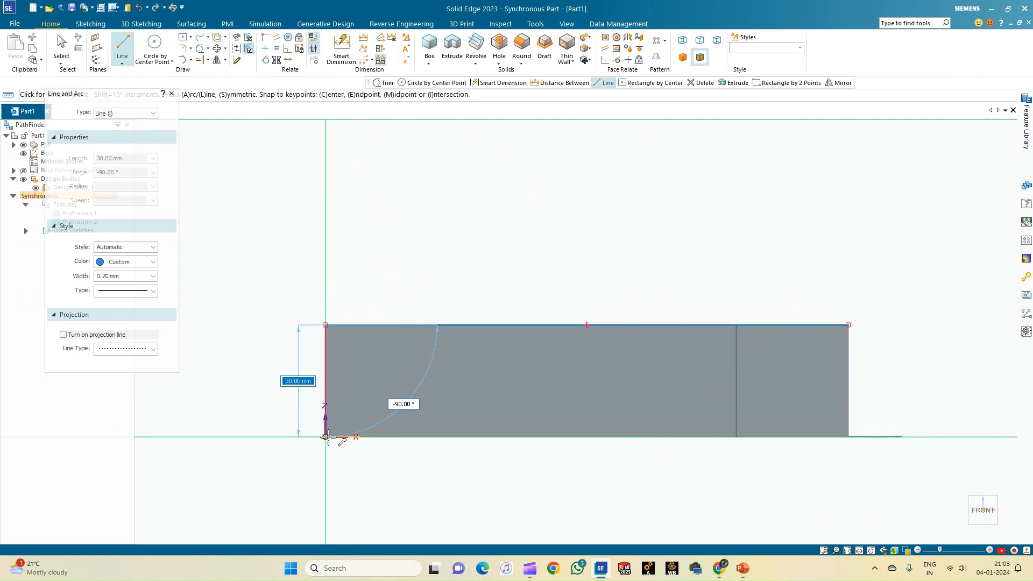
click(847, 437)
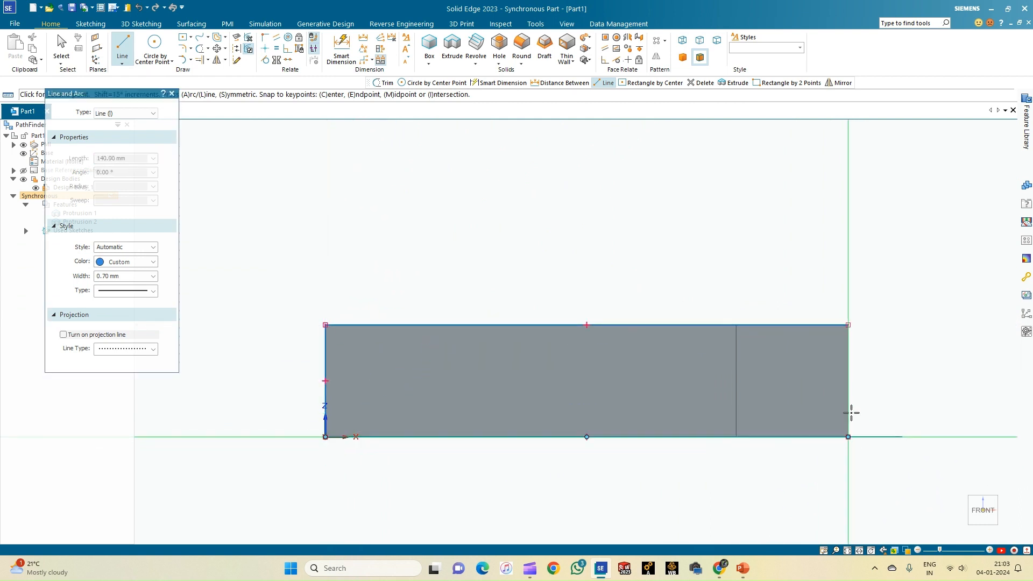
click(848, 325)
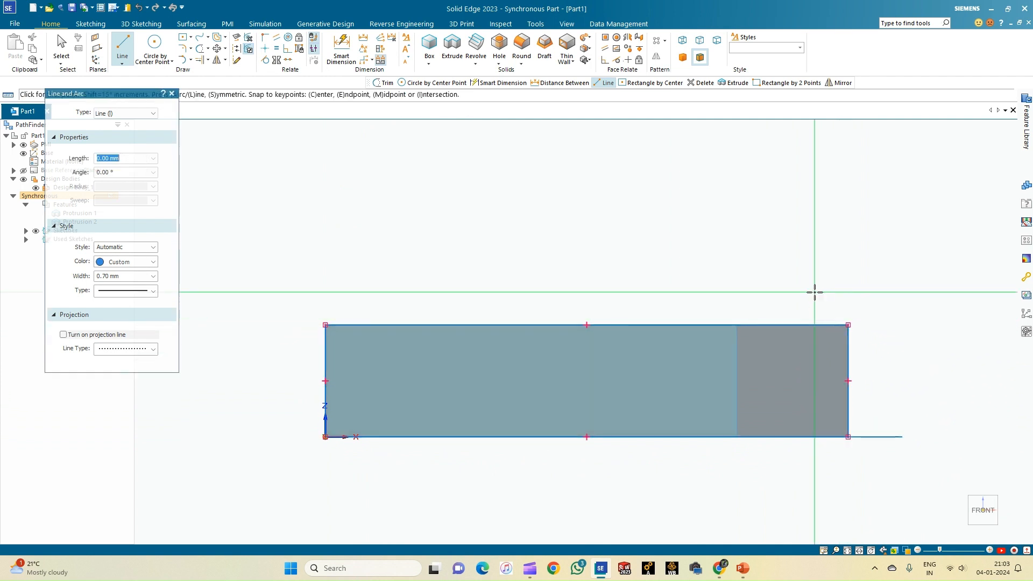
- Extrude the free region of the front rectangle beside the short leg 30 mm inward to form a U-shaped body
key(Escape)
mouse_move(438, 260)
middle_down()
mouse_move(528, 300)
mouse_move(445, 337)
middle_up()
click(429, 376)
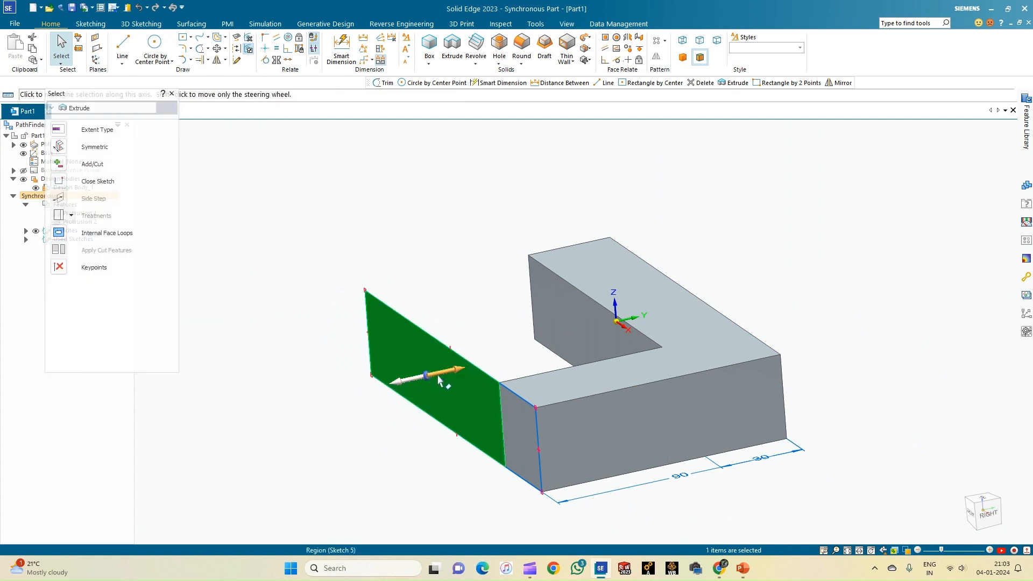
click(427, 375)
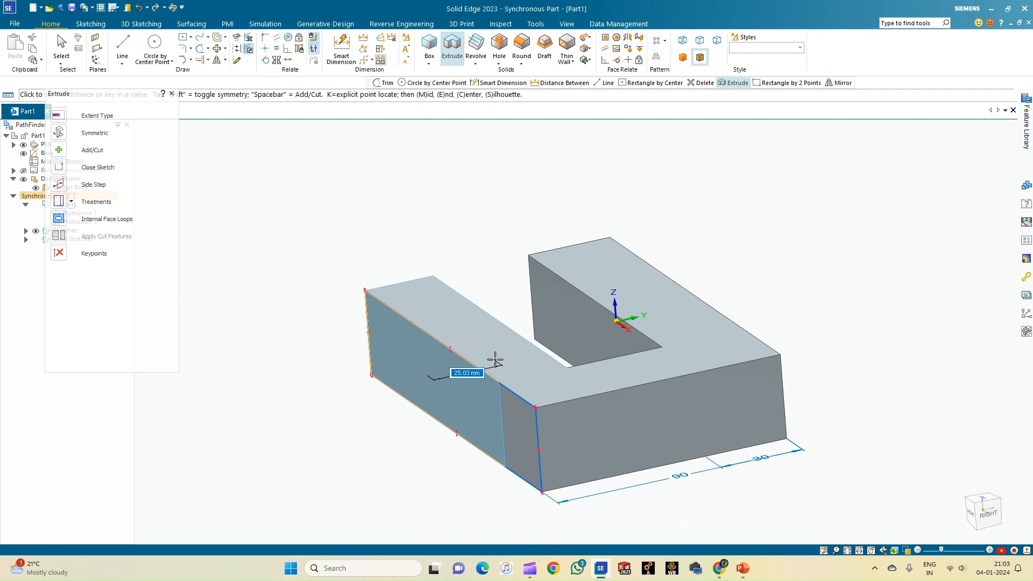
text(3)
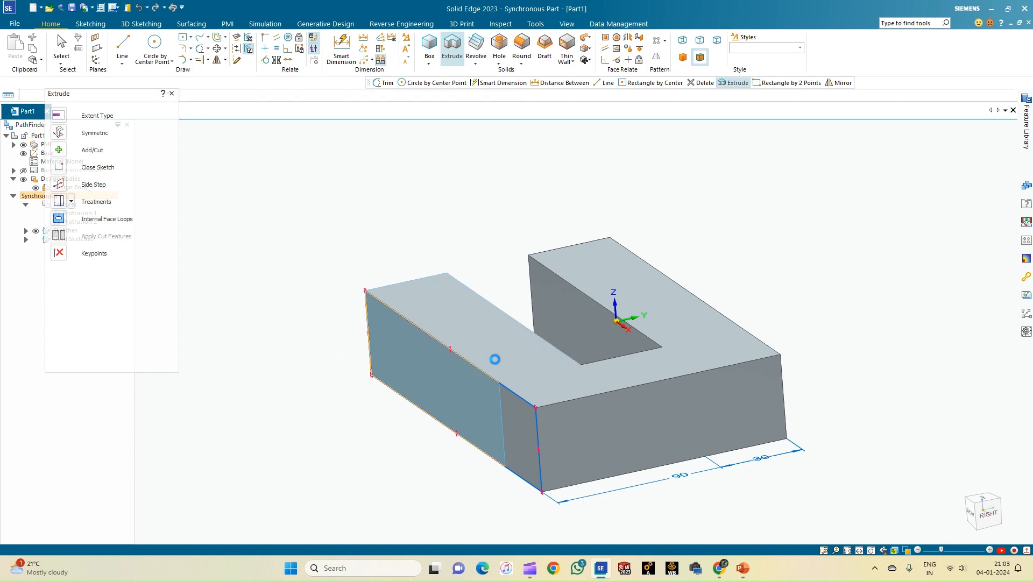
key(Return)
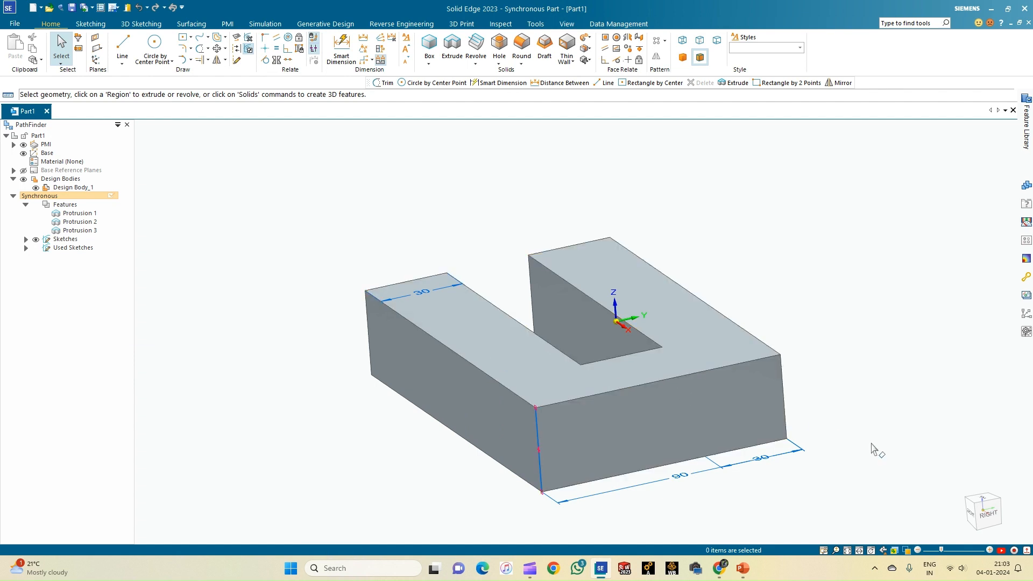
- Sketch a closed 30 mm square on the U-shaped body's top face, at the corner above the origin
click(970, 518)
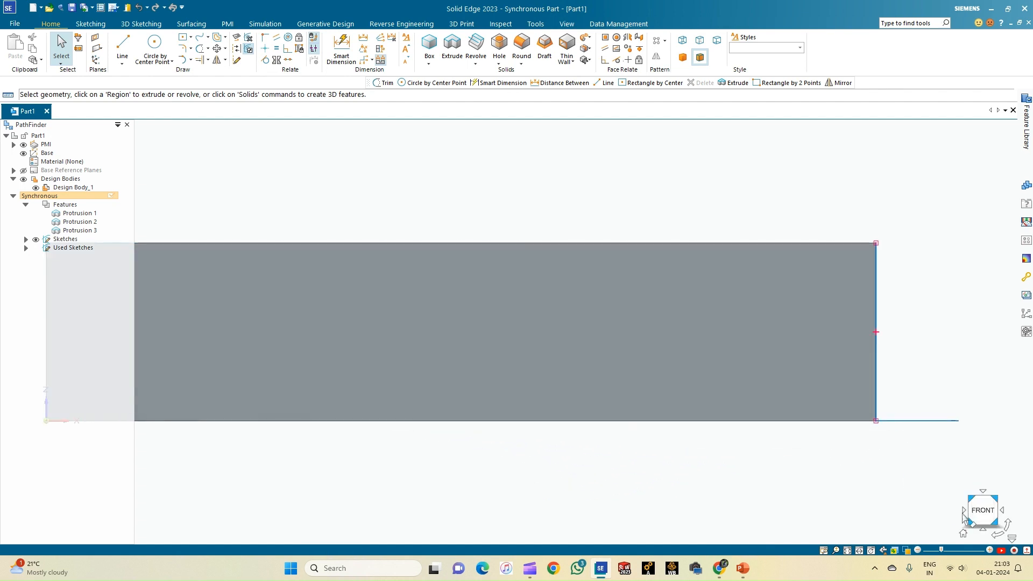
click(984, 495)
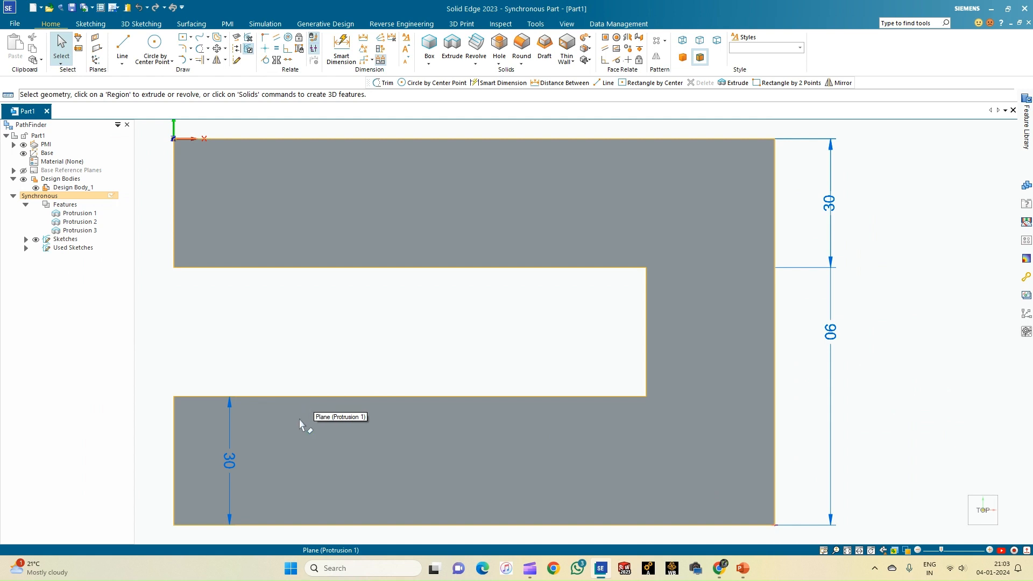
mouse_move(990, 471)
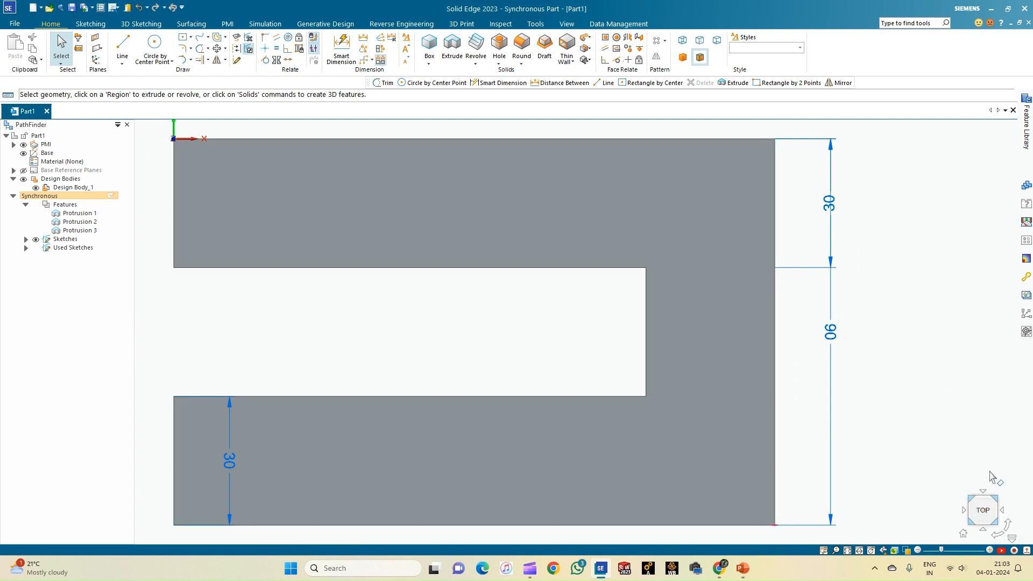
click(964, 535)
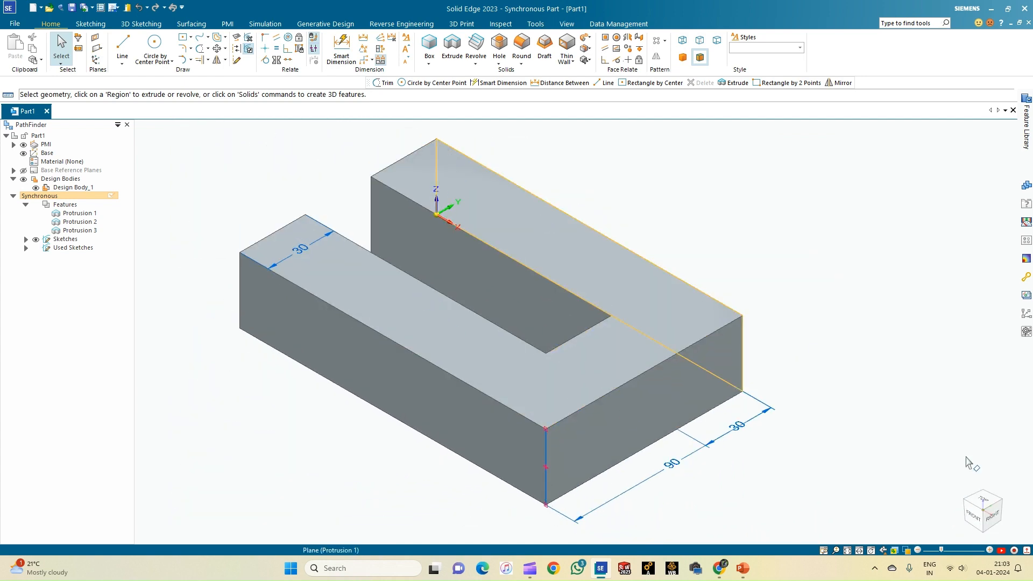
click(982, 500)
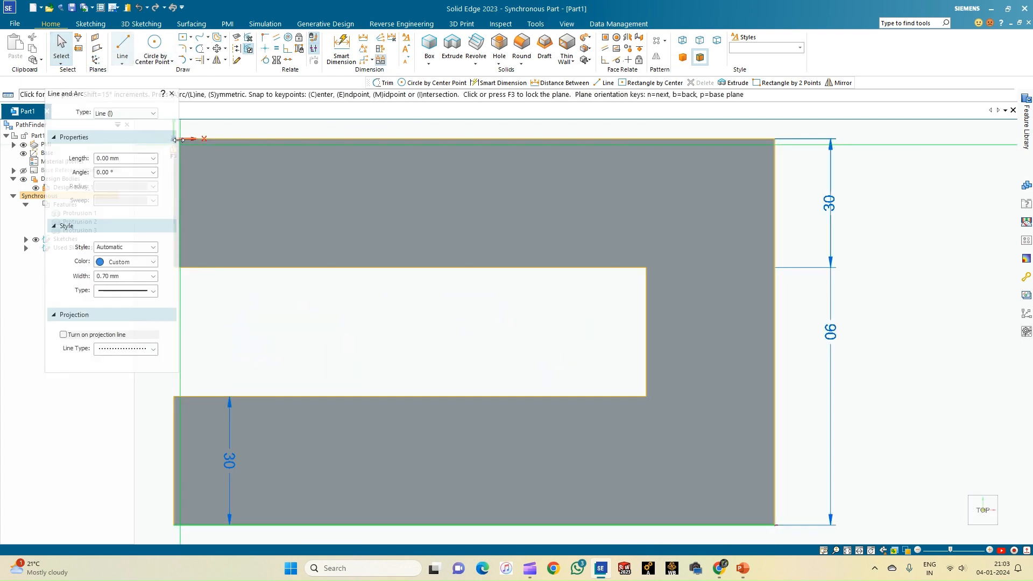
scroll(235, 153, down, 2)
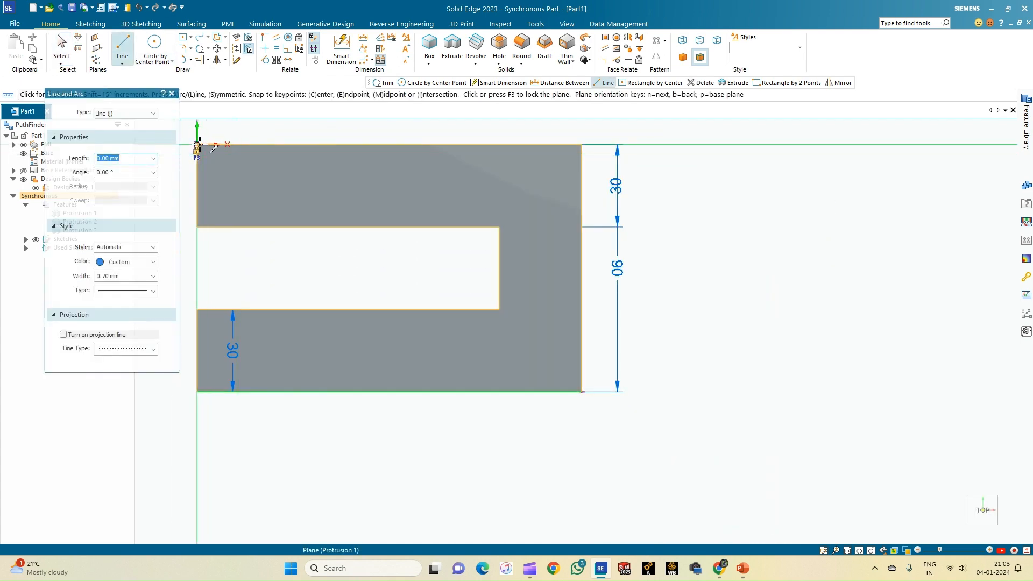
click(197, 145)
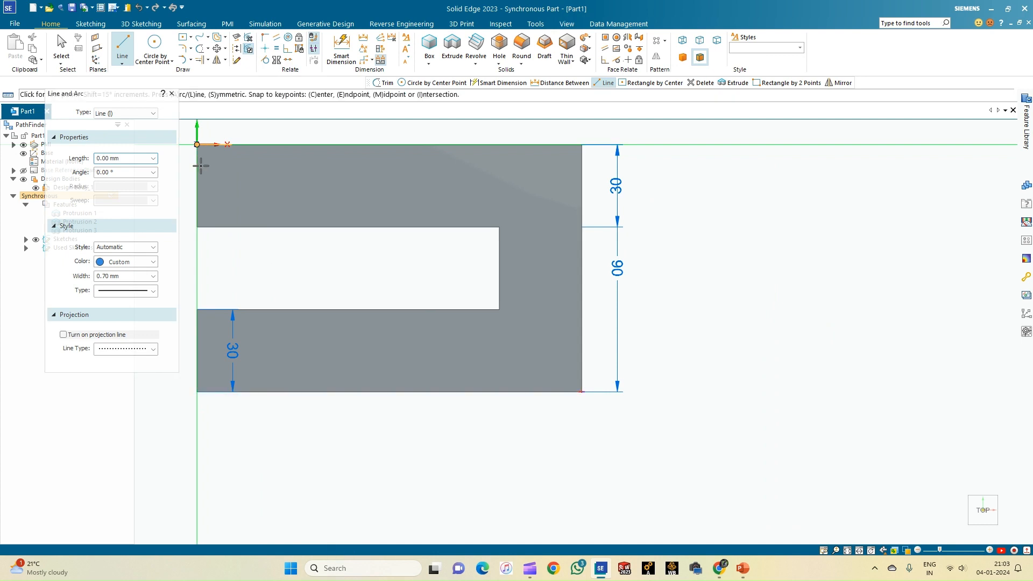
click(199, 227)
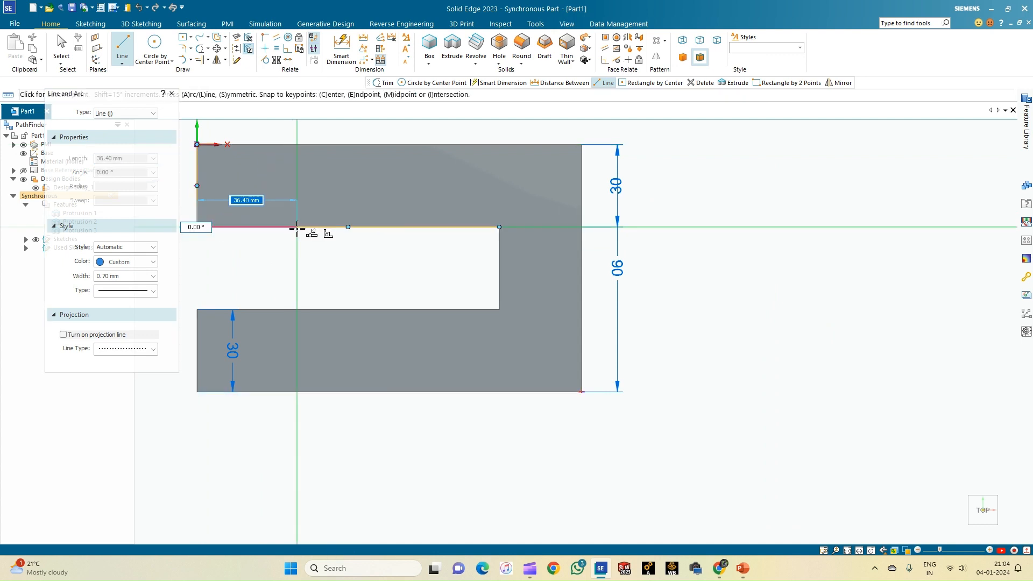
text(30)
key(Tab)
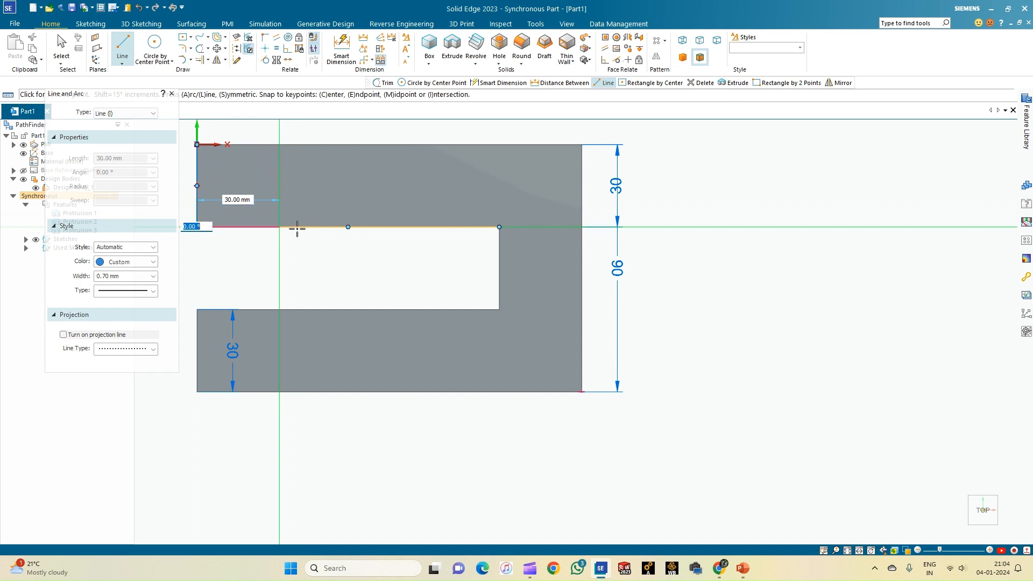
click(297, 229)
click(282, 148)
click(197, 144)
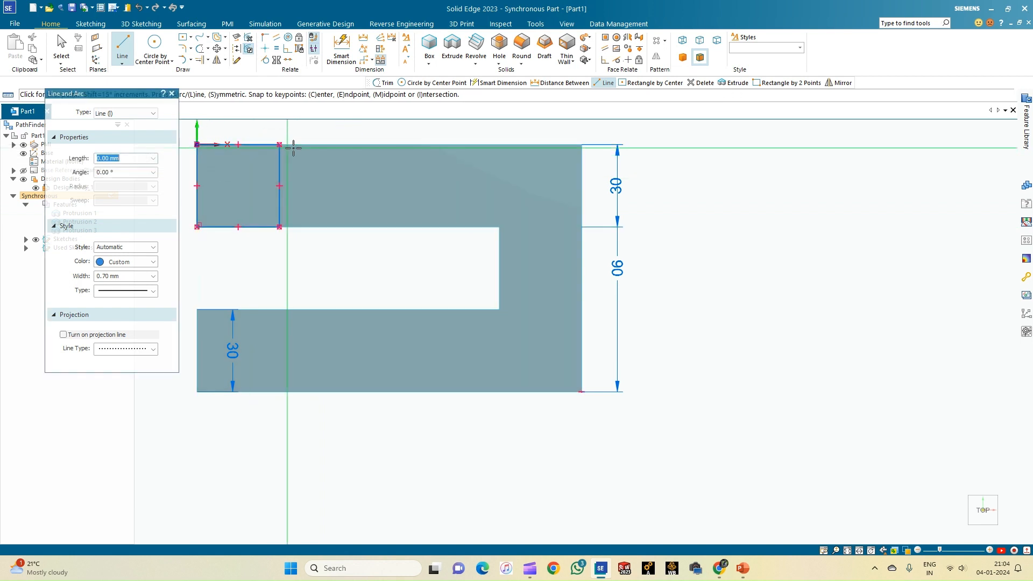
key(Escape)
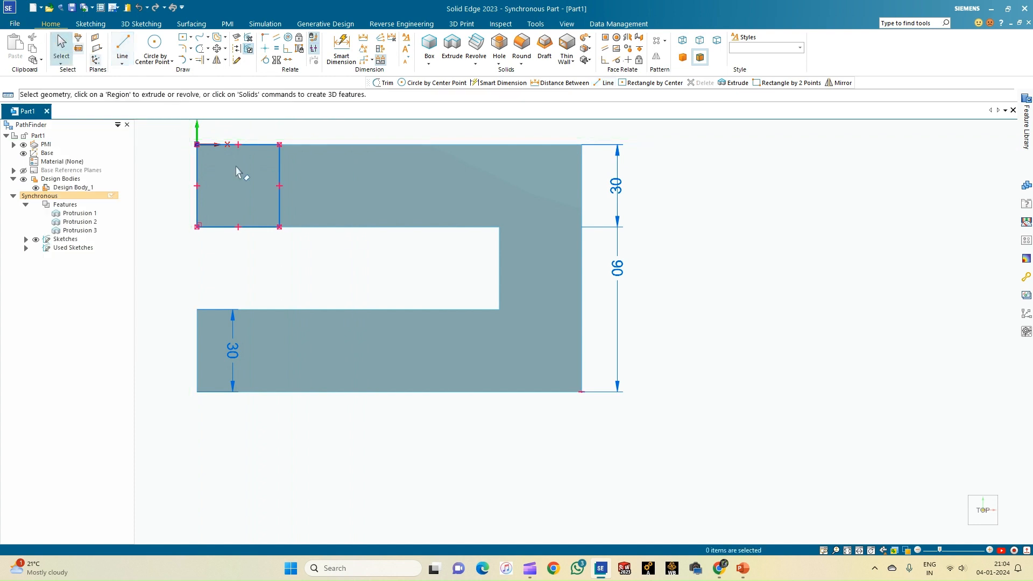
- Extrude the corner square region 70 mm upward from the top face to form a vertical column
click(245, 185)
middle_drag(215, 213, 182, 164)
click(257, 192)
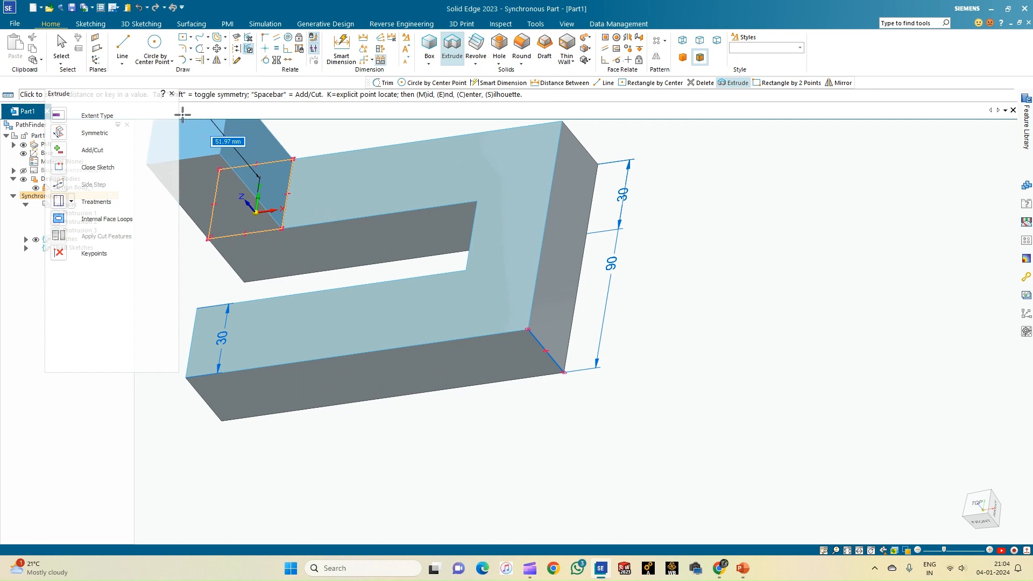
text(100)
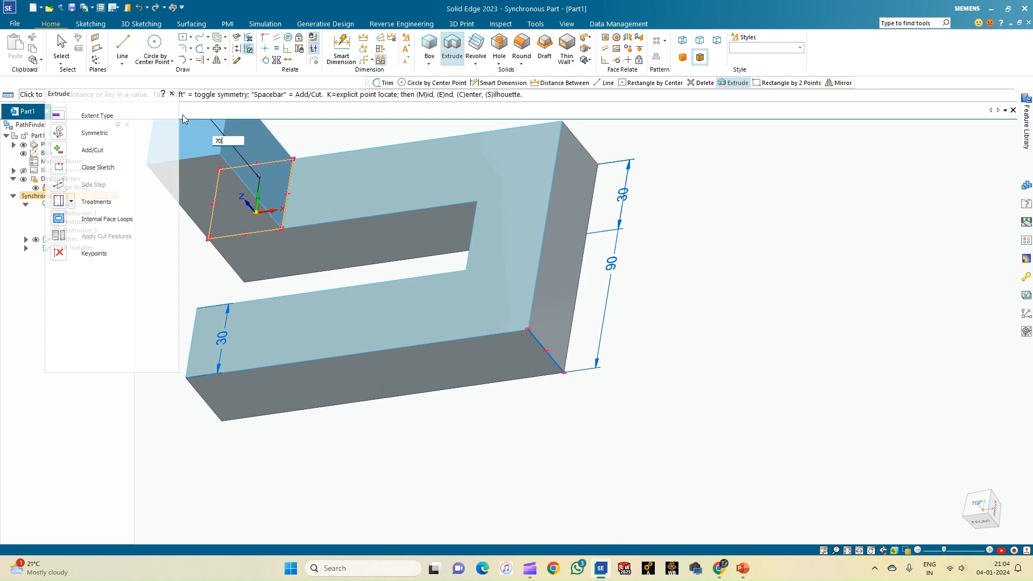
key(Return)
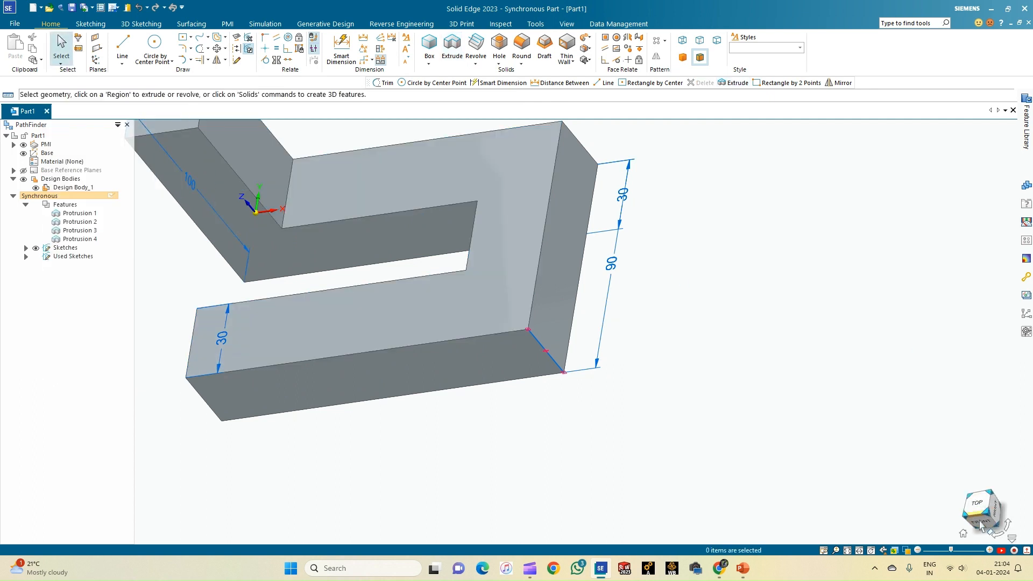
- Sketch a closed 30 mm square on the column's right-view face, at its upper end
click(980, 520)
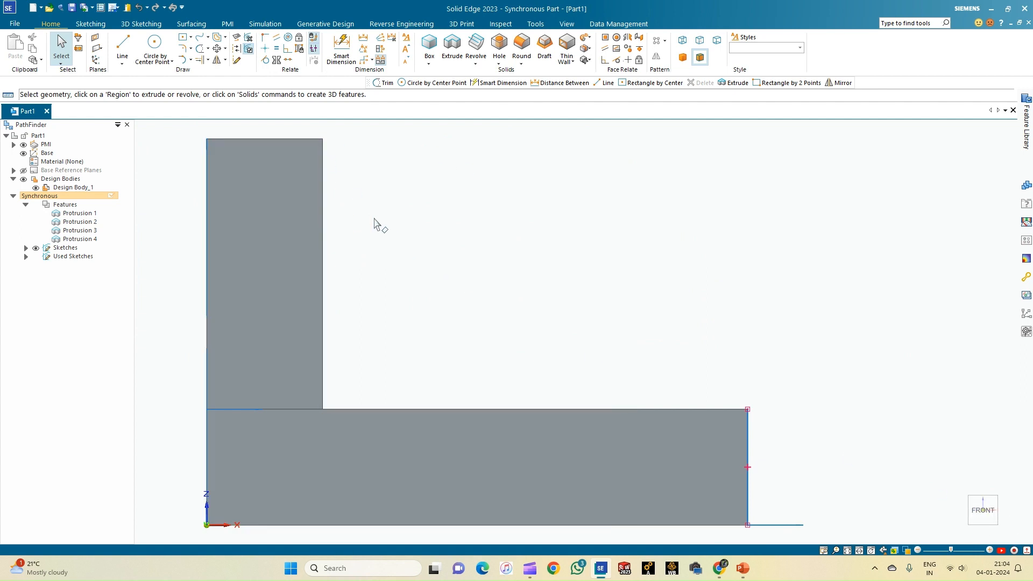
mouse_move(972, 502)
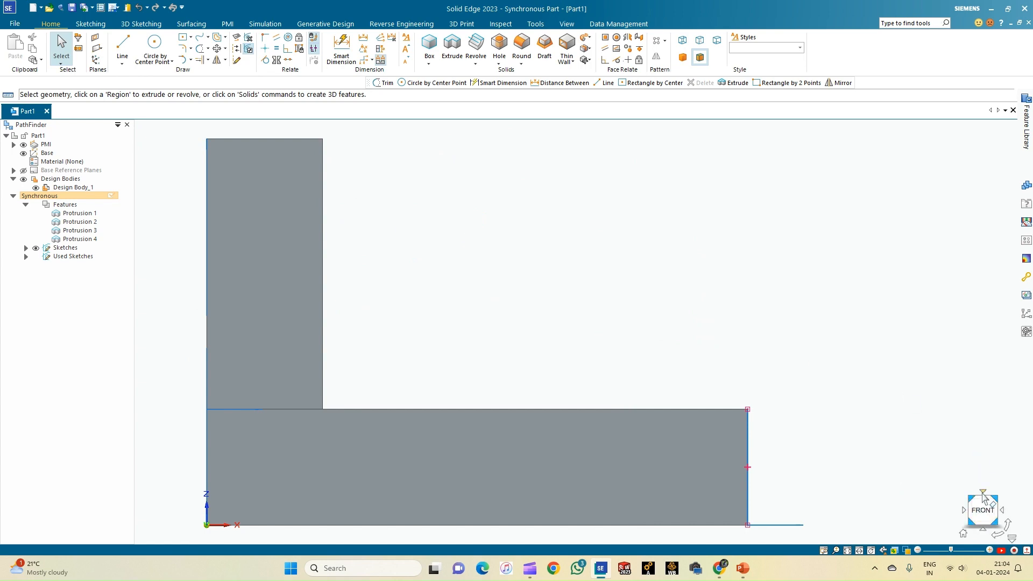
click(983, 494)
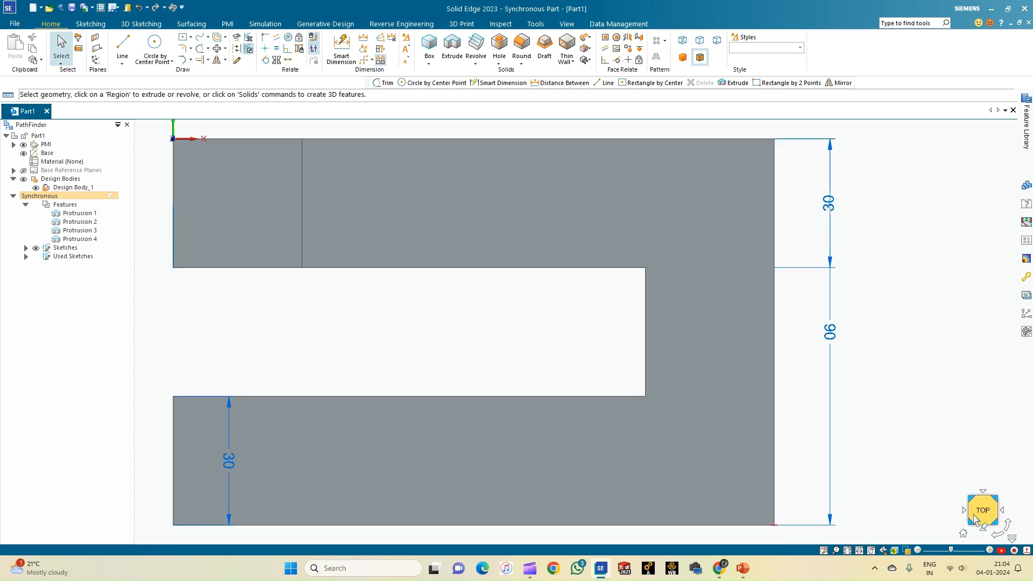
click(963, 534)
key(ctrl+r)
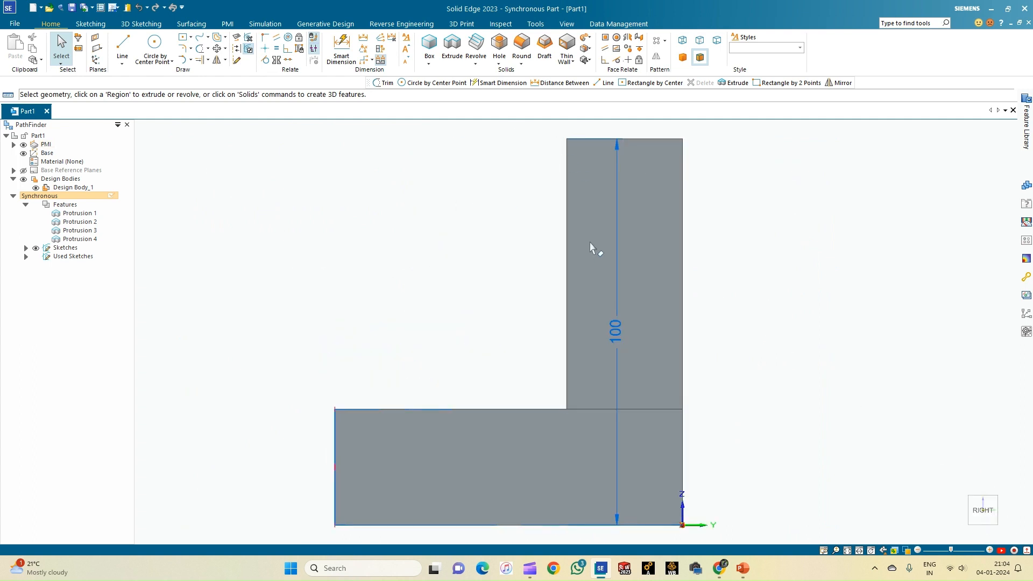
click(121, 42)
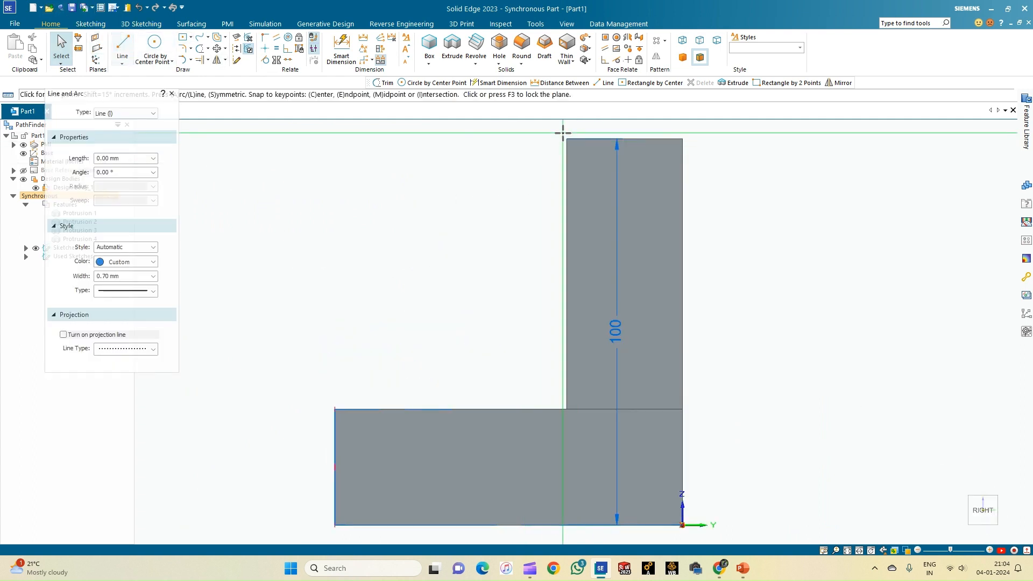
click(566, 139)
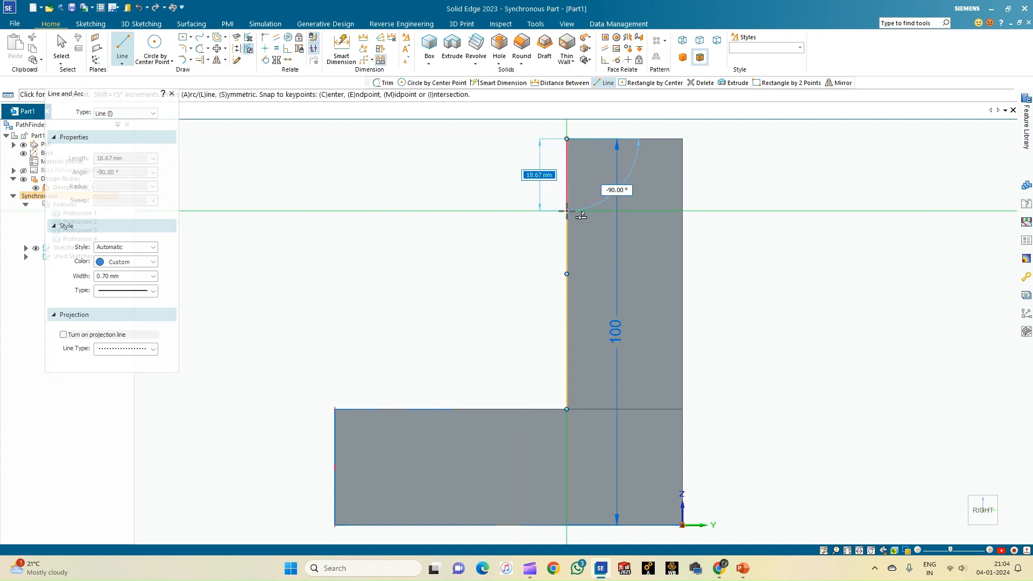
text(30)
key(Tab)
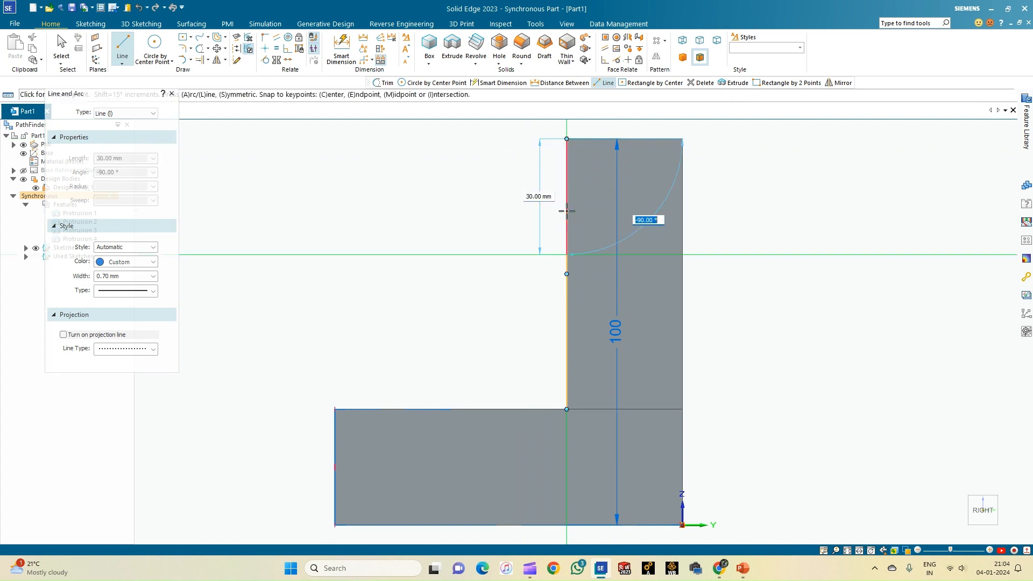
key(Return)
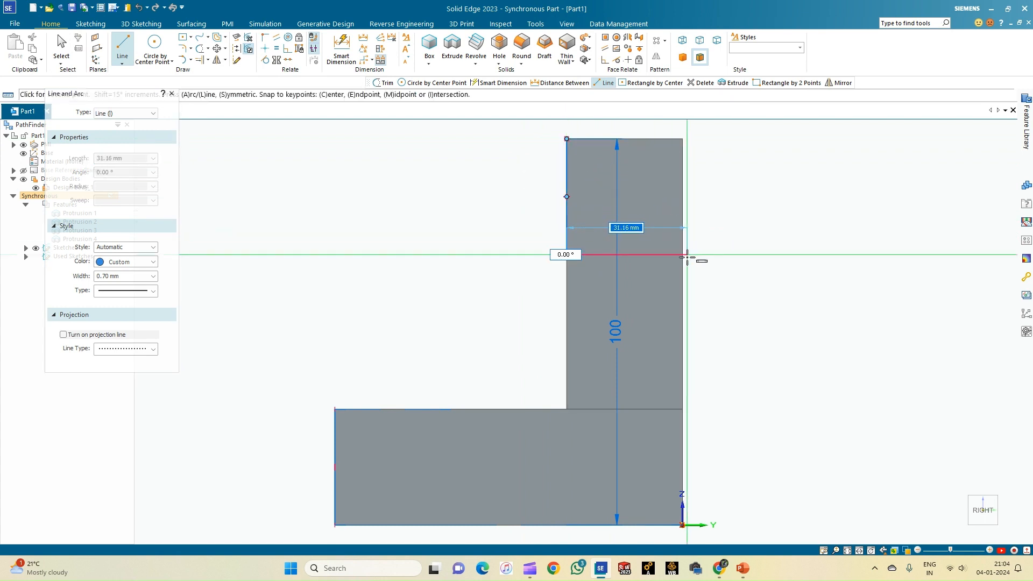
click(682, 254)
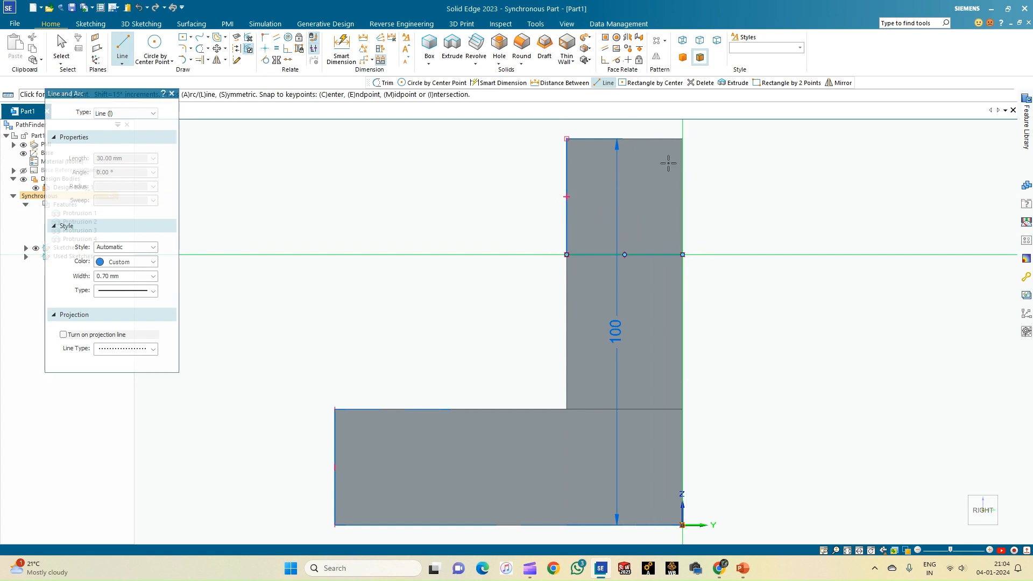
click(683, 138)
click(566, 138)
key(Escape)
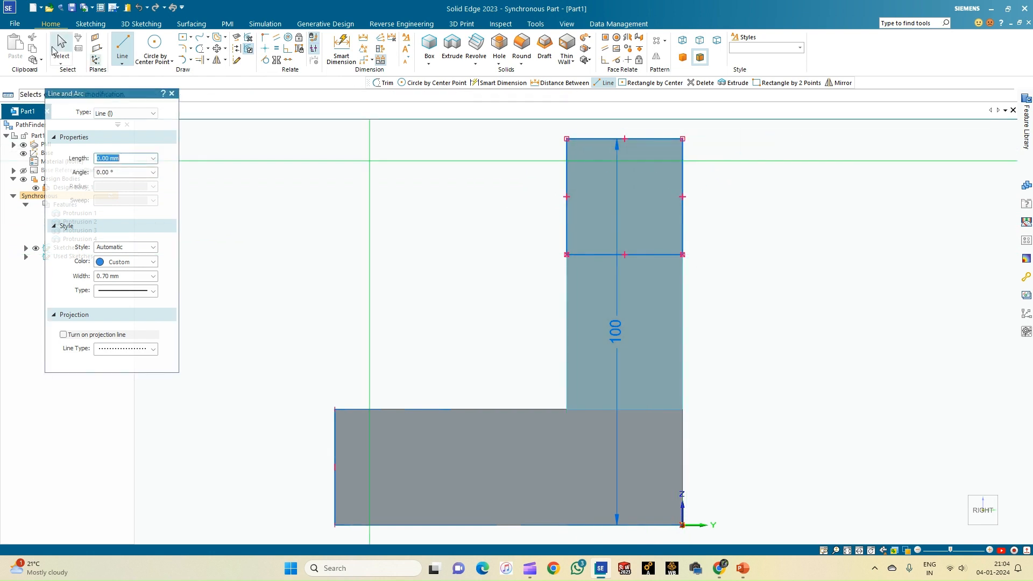
- Extrude the square region 40 mm outward from the column to form an overhanging arm above the base
click(629, 209)
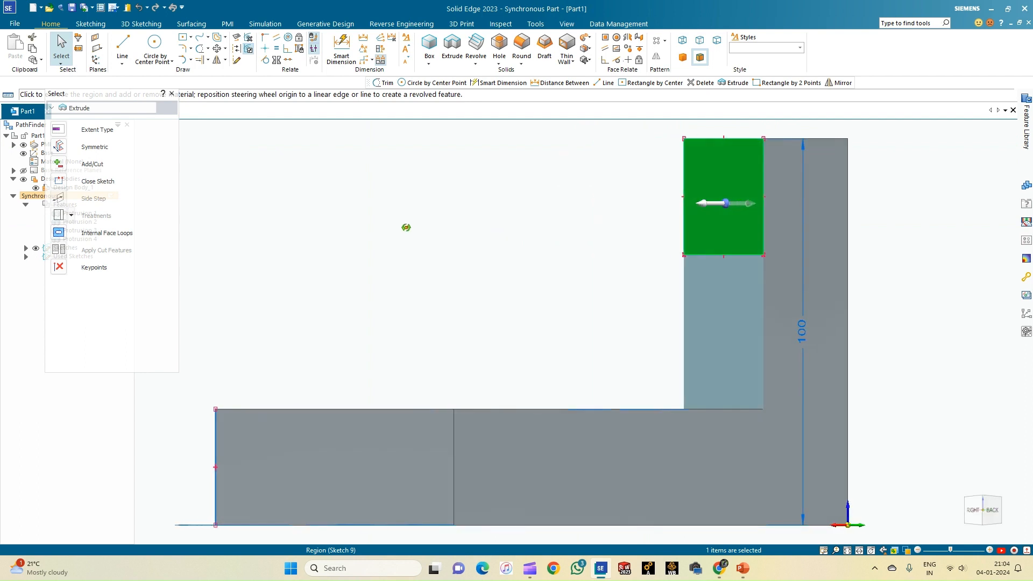
click(679, 205)
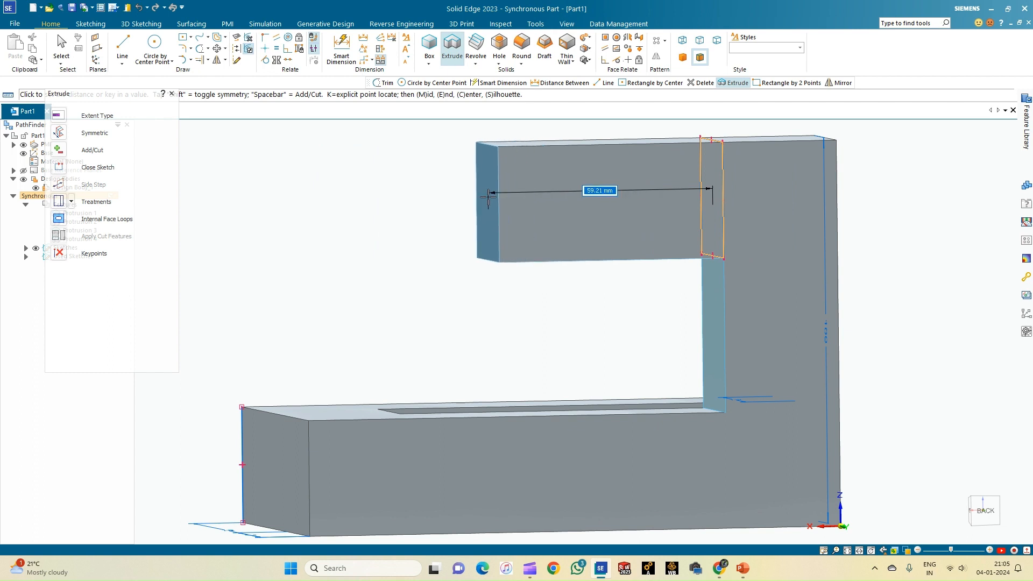
text(40)
key(Return)
scroll(545, 215, down, 3)
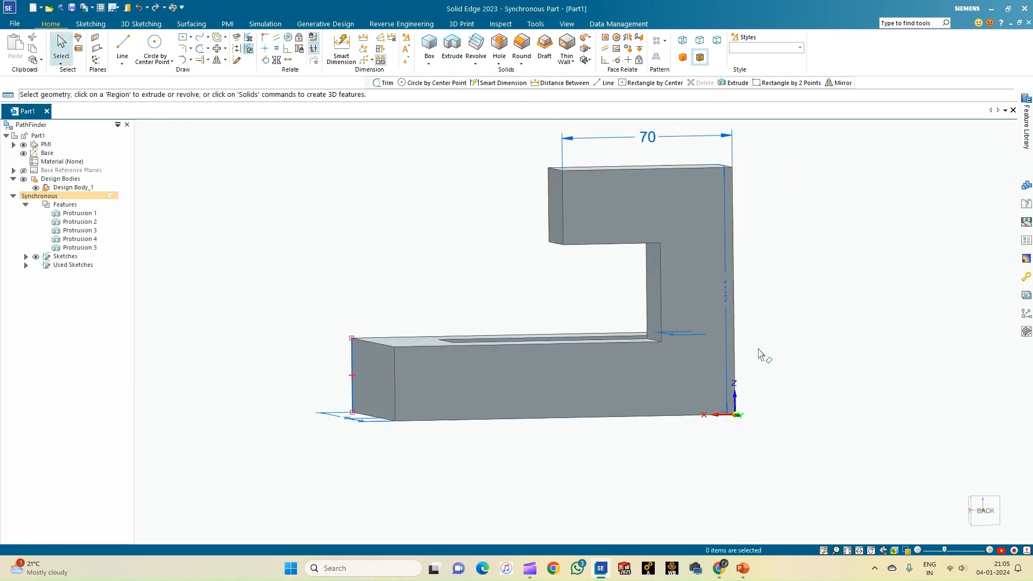
- Display the part with visible and hidden edges in the front view and dimension the base's overall length and end height
click(964, 535)
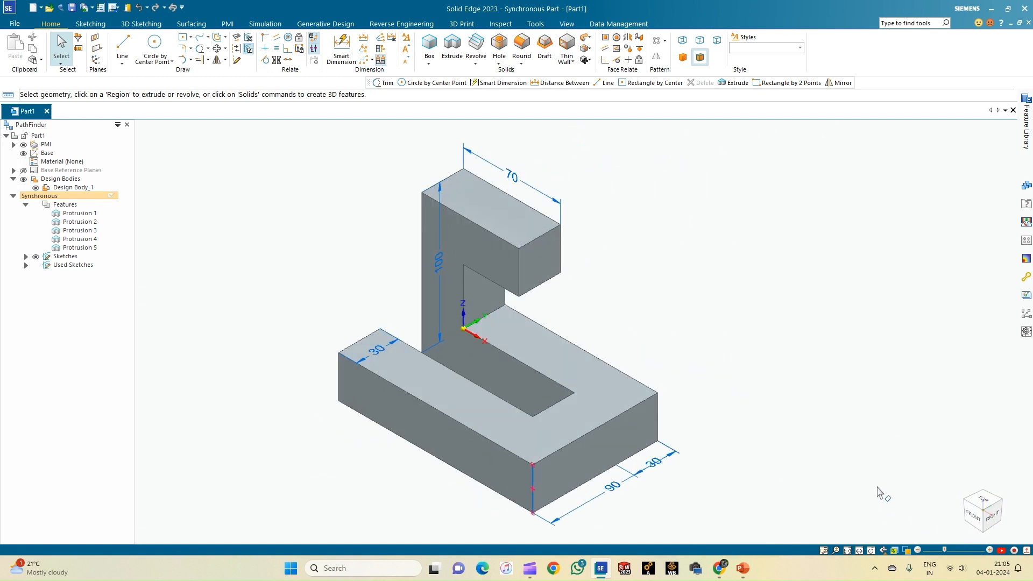
click(975, 521)
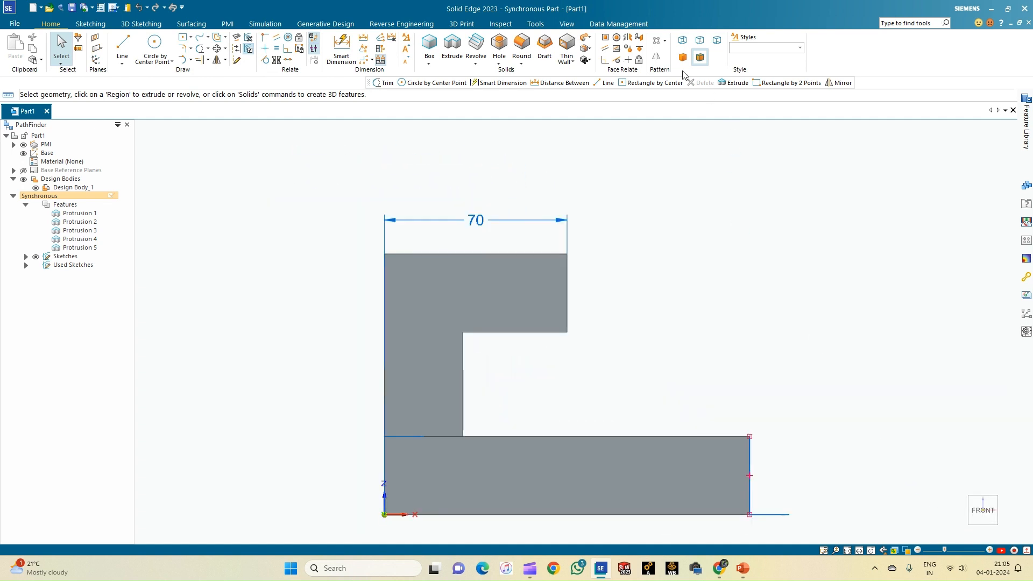
click(700, 43)
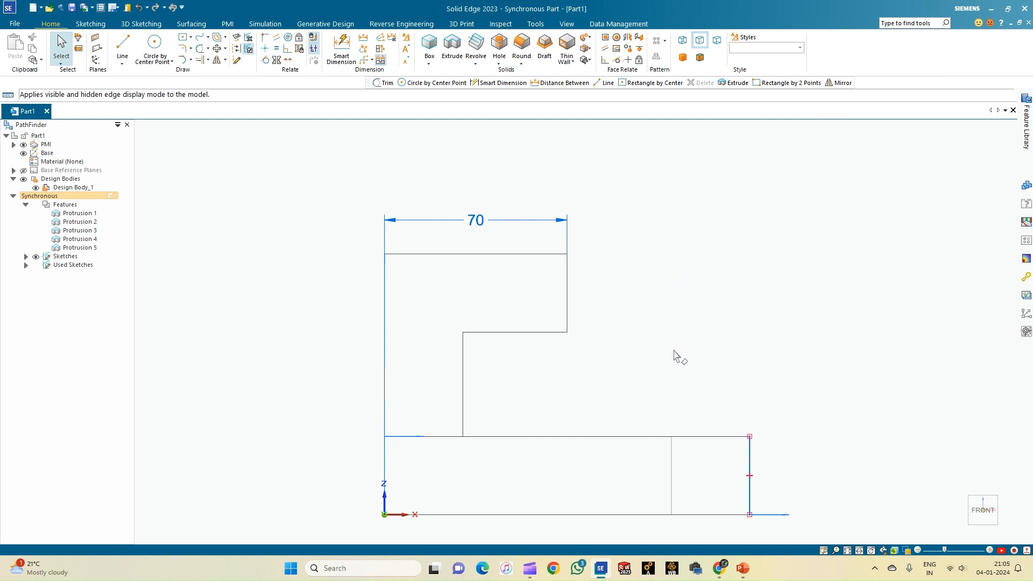
click(341, 47)
click(540, 514)
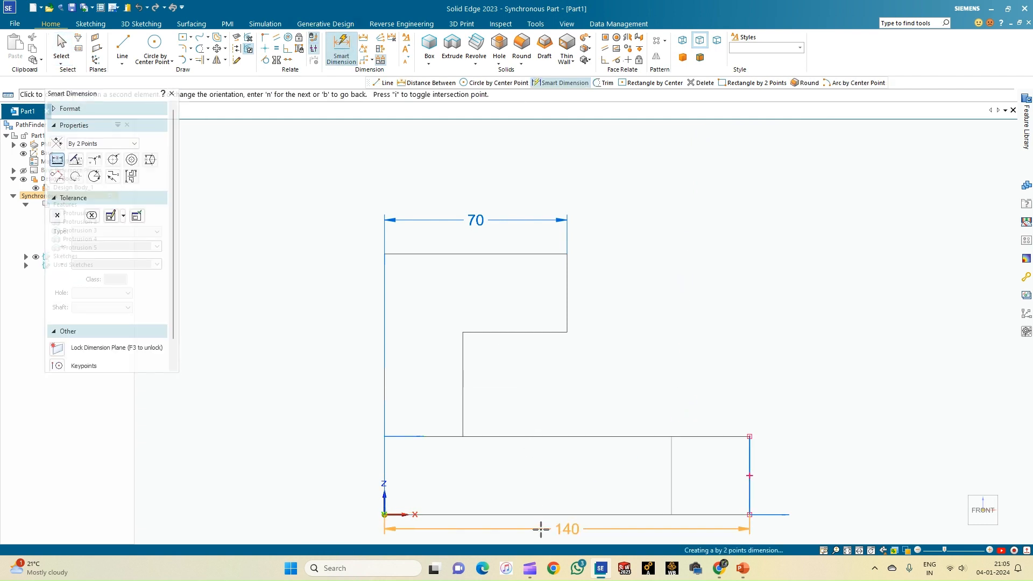
click(541, 530)
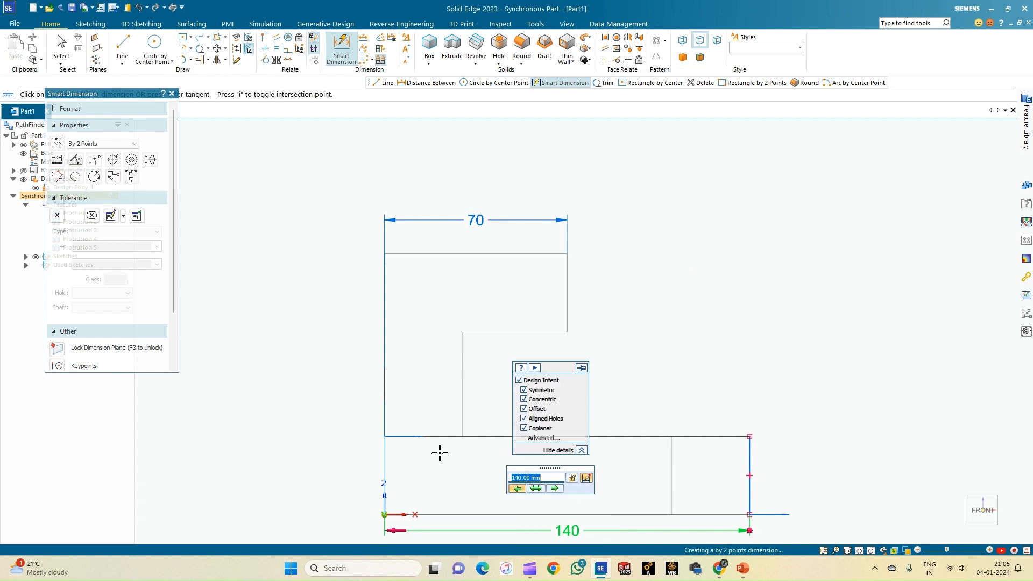
click(749, 469)
click(782, 469)
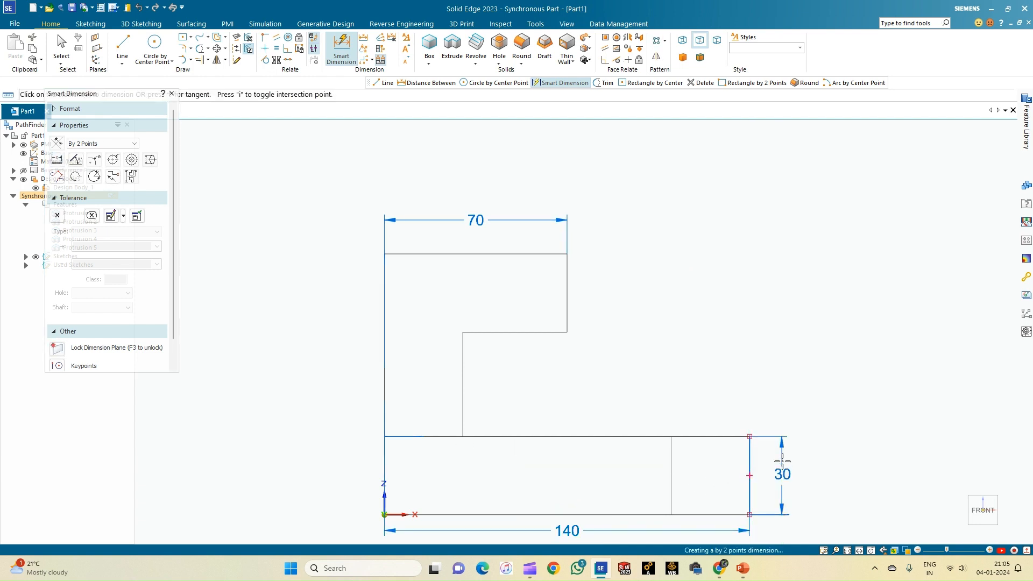
- Dimension the overhanging arm's end height and the part's overall height in the front view
click(567, 295)
click(610, 295)
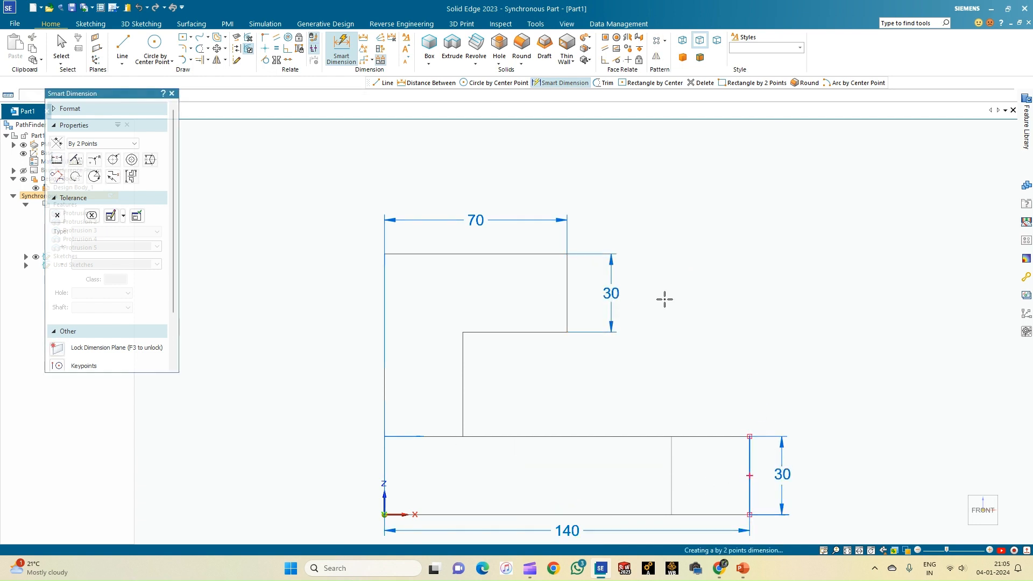
click(383, 318)
click(319, 318)
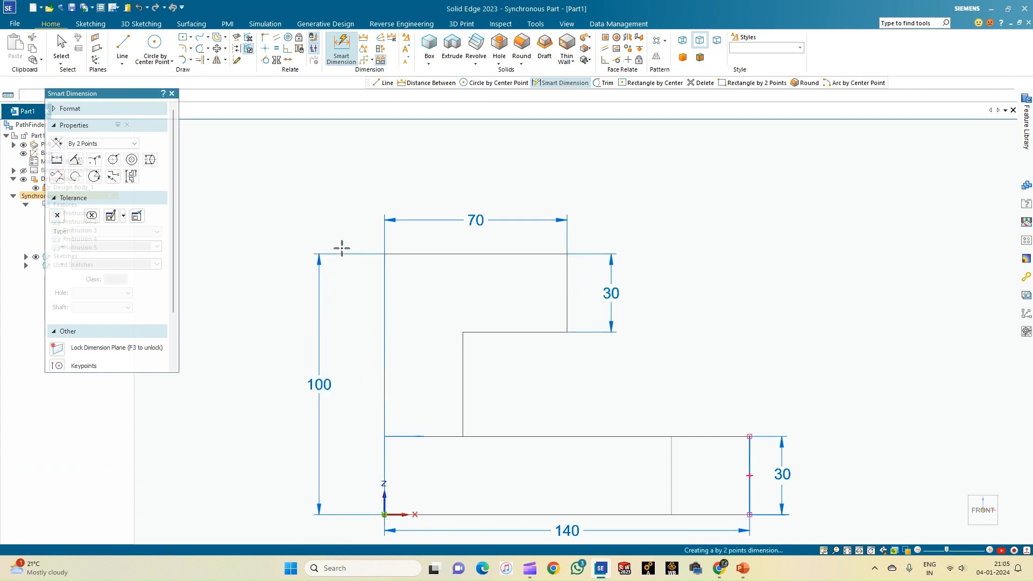
- Inspect the dimensioned part from the top and right, then return it to a shaded isometric view with visible edges
click(982, 500)
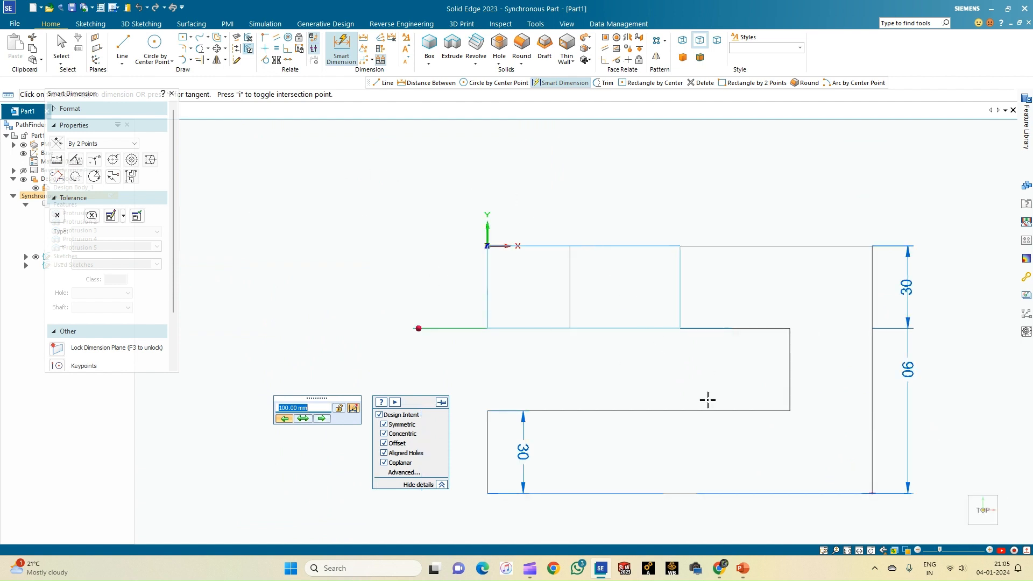
mouse_move(985, 533)
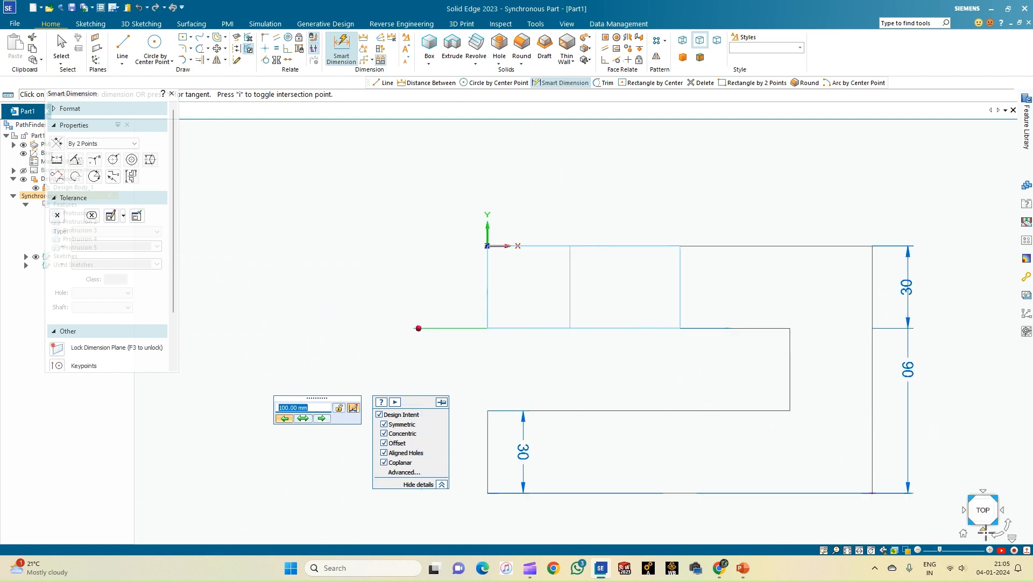
click(1004, 511)
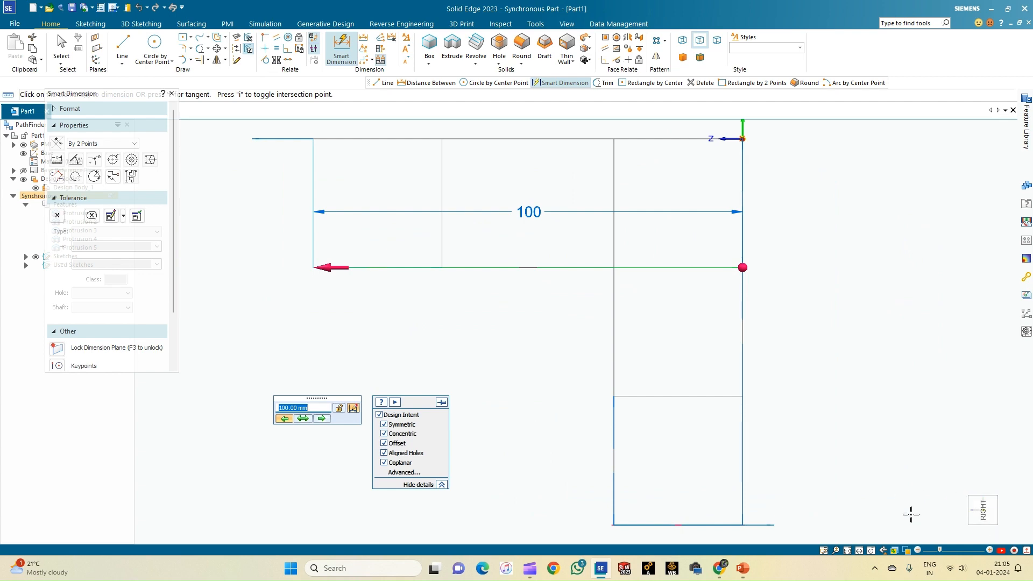
click(962, 537)
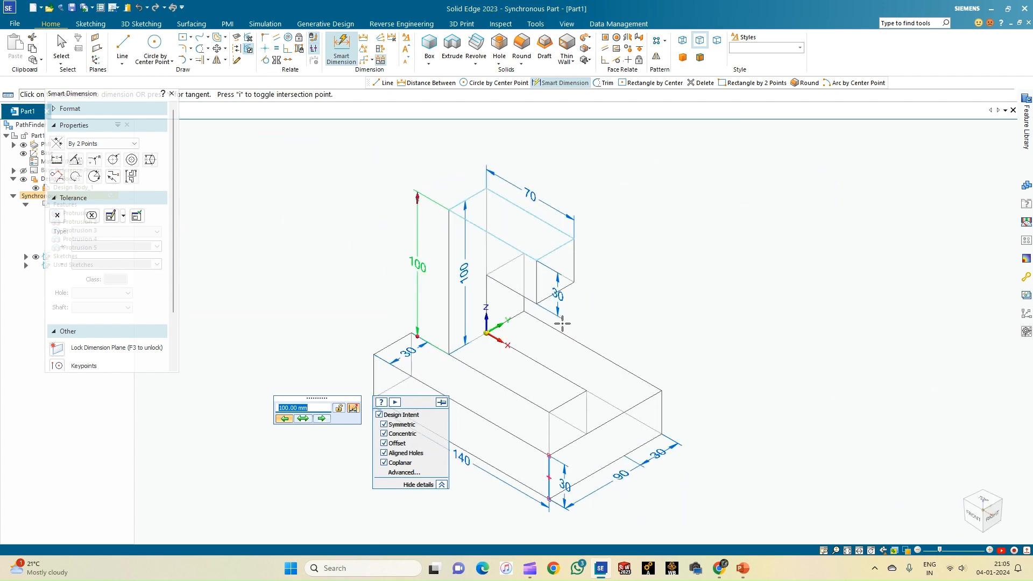
click(700, 58)
key(Escape)
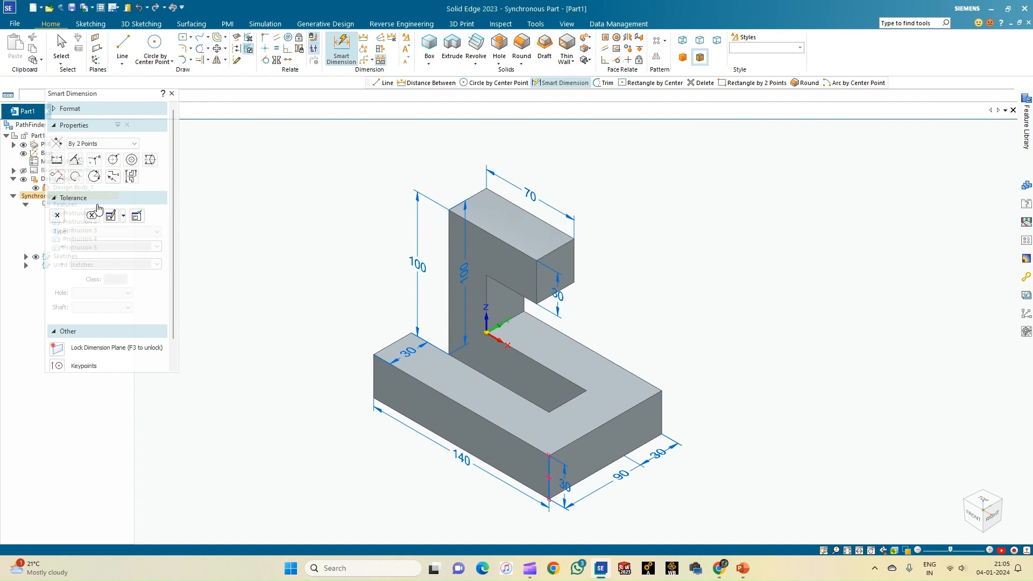
- Save the part document as Exercise 06 in the 3D to 2D folder
click(72, 8)
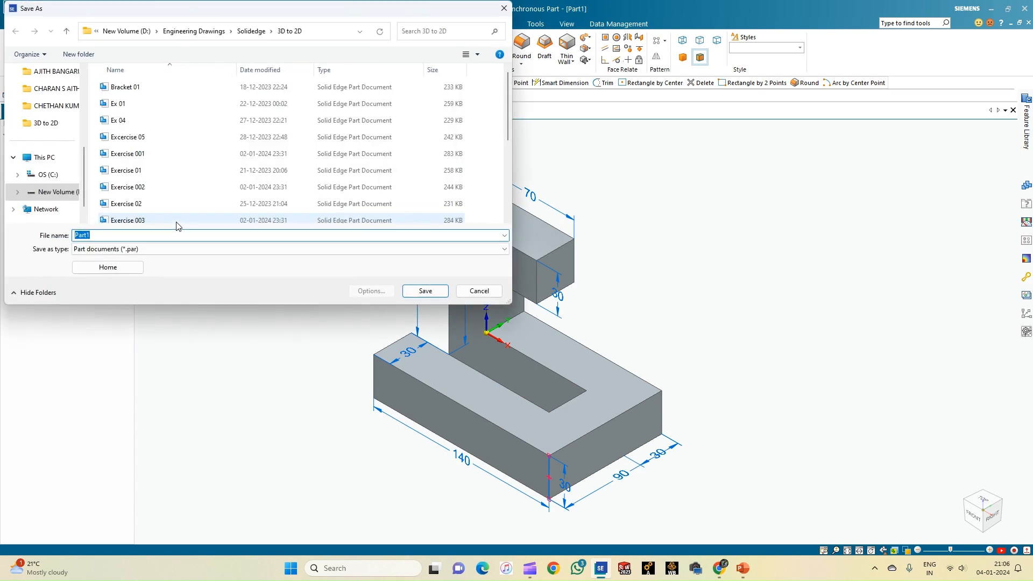
text(Exercise 0)
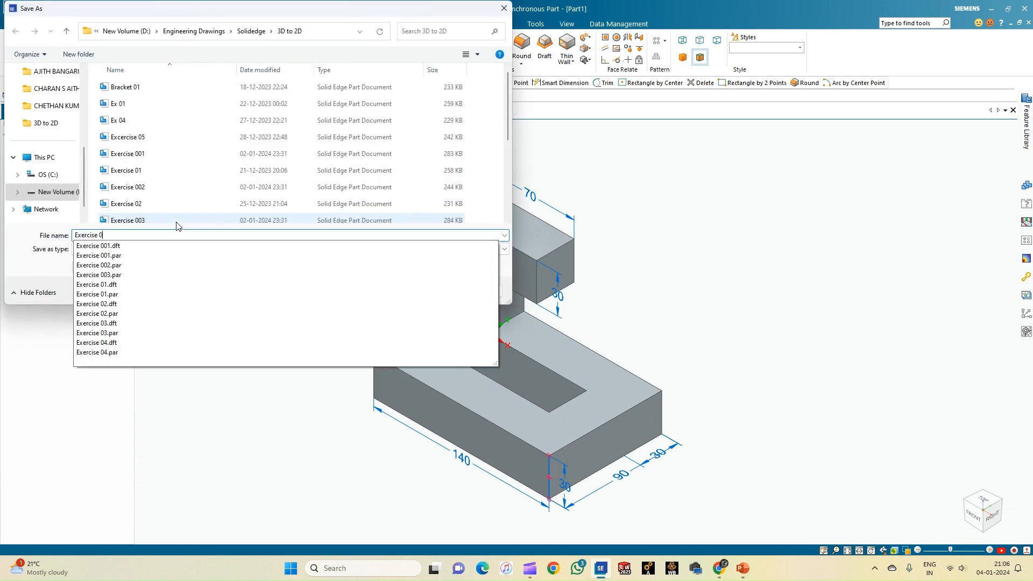
text(6)
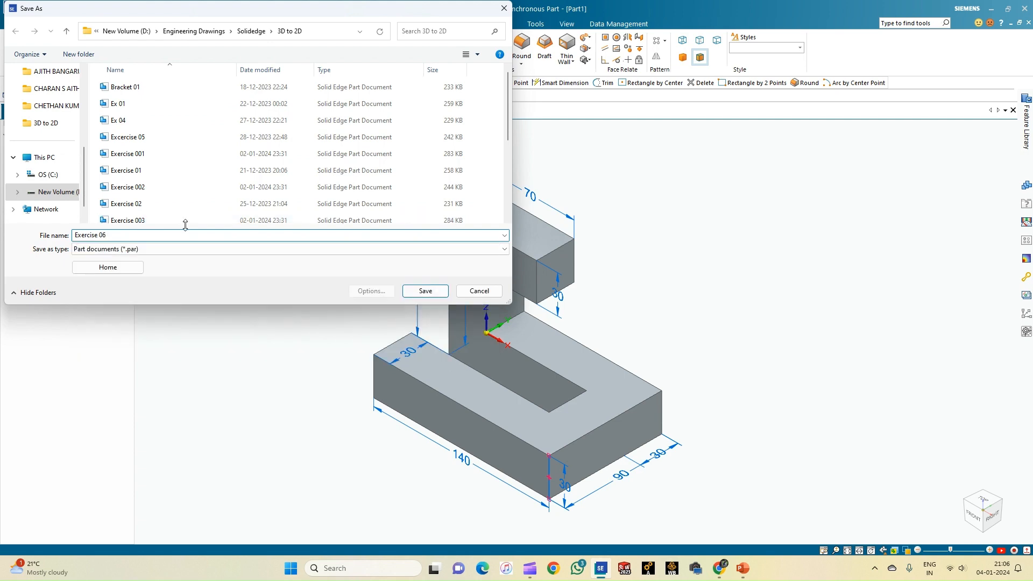
scroll(180, 201, down, 3)
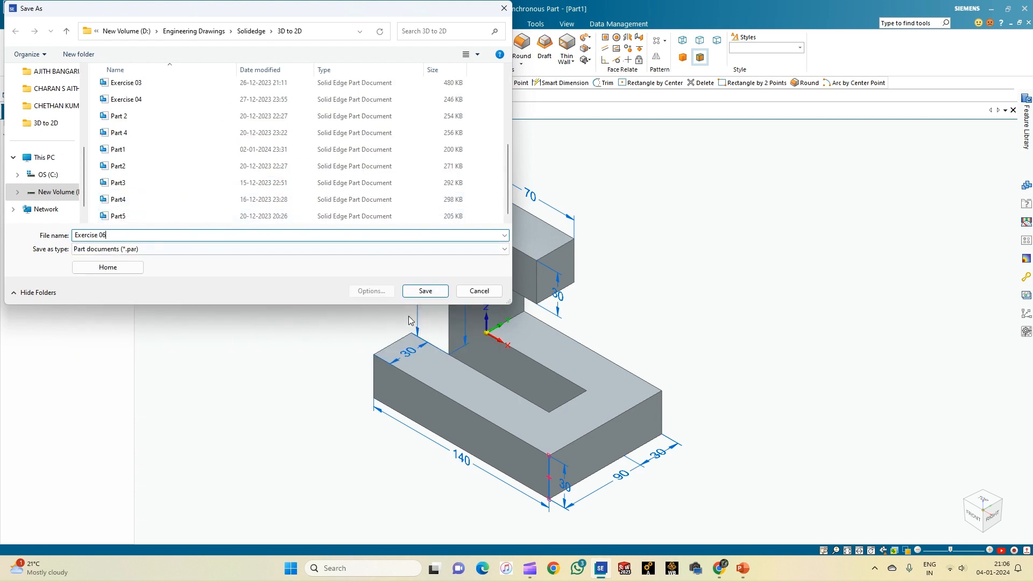
click(425, 291)
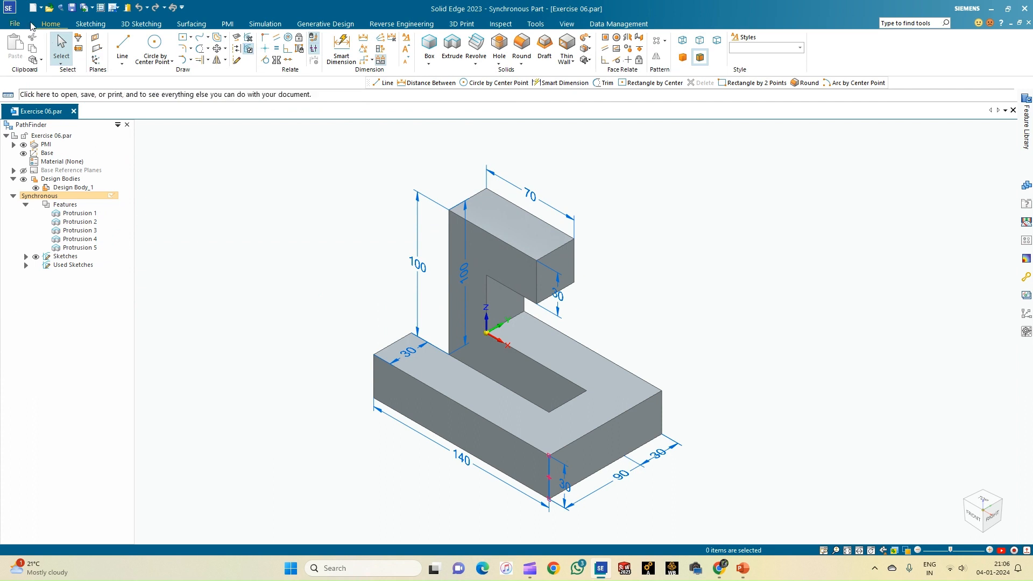
- Create a new draft document from the default ISO metric template
click(41, 8)
scroll(111, 155, down, 2)
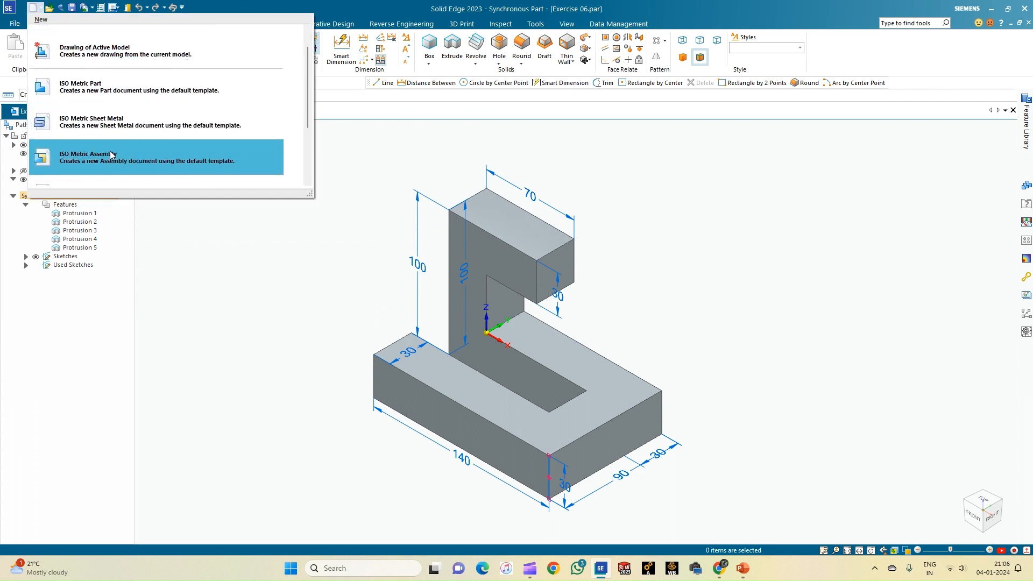
click(111, 156)
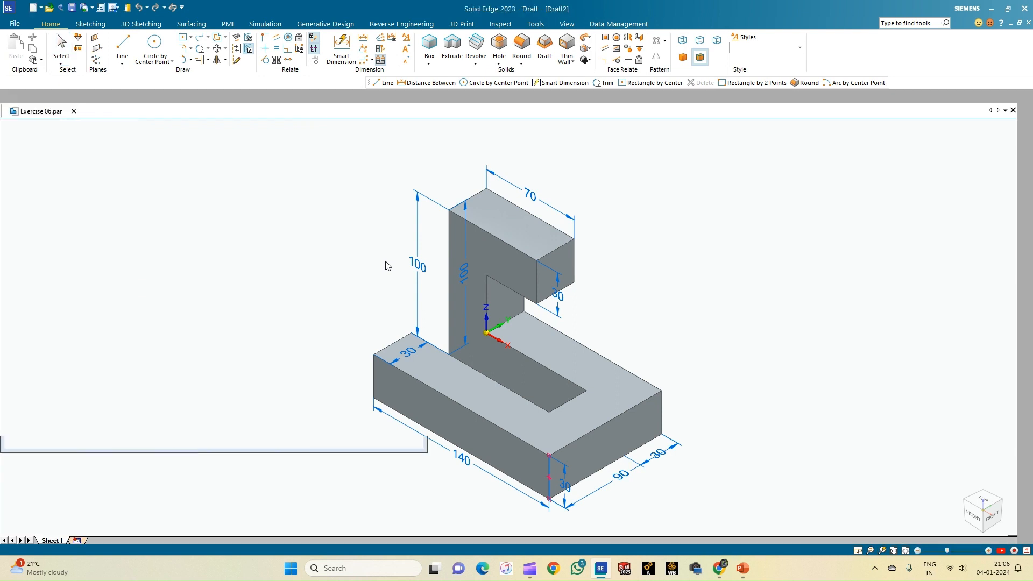
- Set Sheet 1's background to A4-Sheet with the background hidden, and save the sheet setup as the default
right_click(58, 545)
click(67, 533)
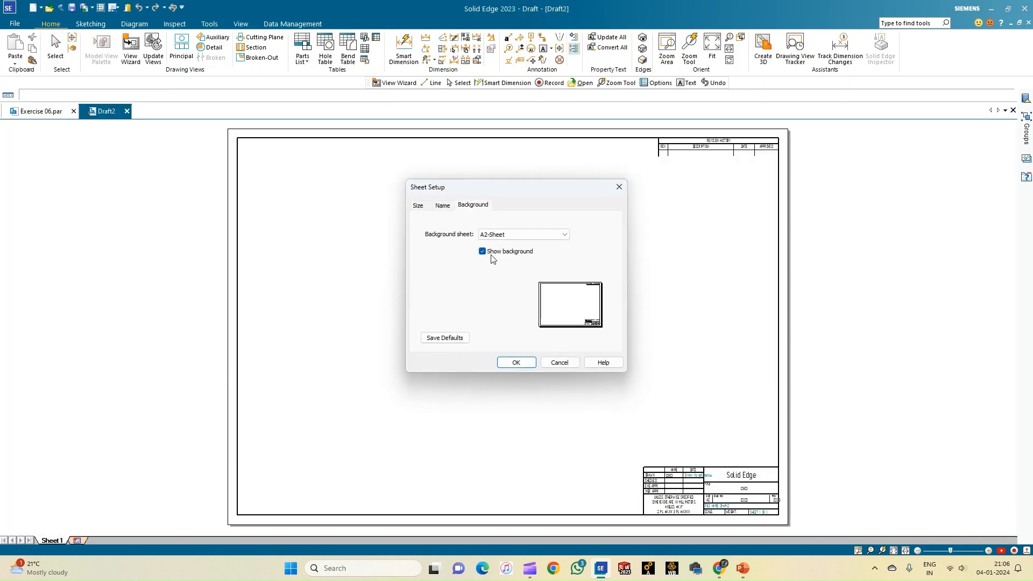
click(506, 236)
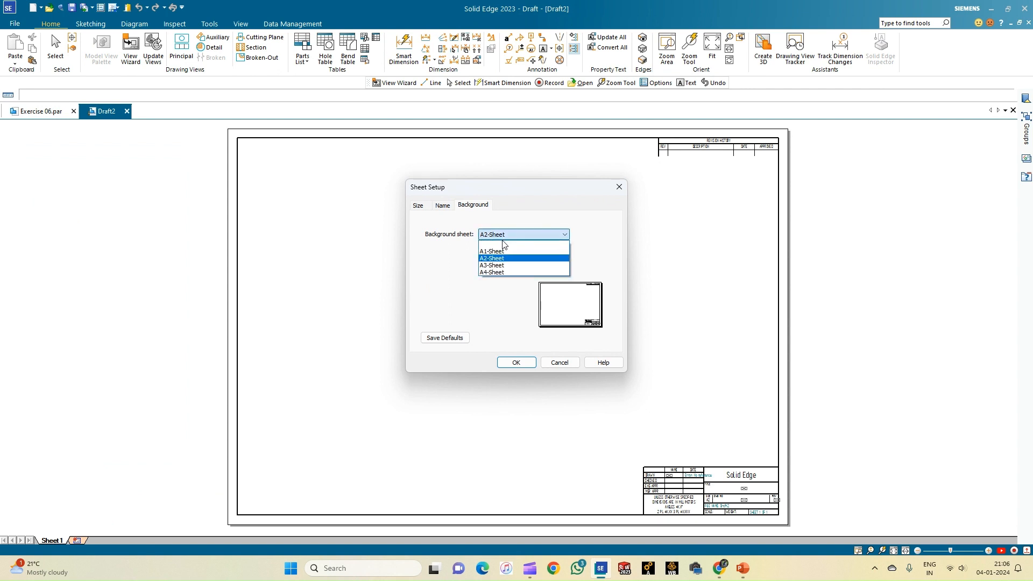
click(494, 272)
click(444, 338)
click(516, 362)
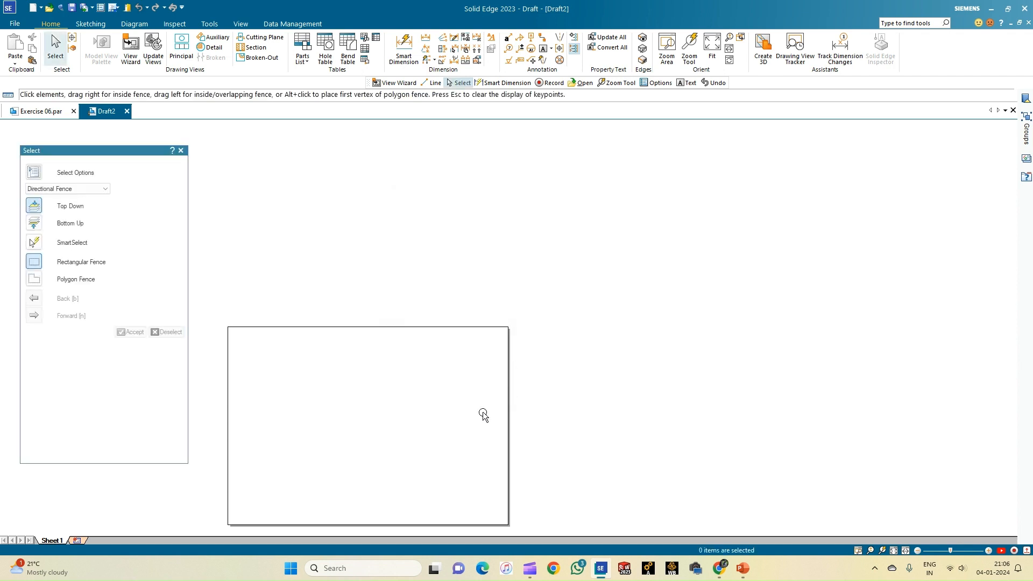
click(893, 551)
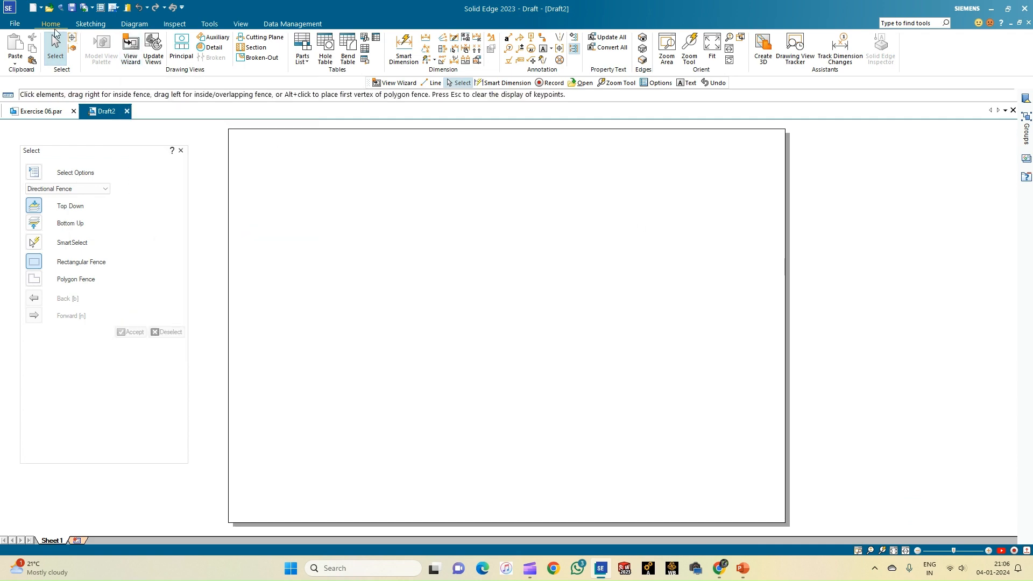
- Place a front drawing view of the Exercise 06 part in the upper-left area of the sheet
click(130, 51)
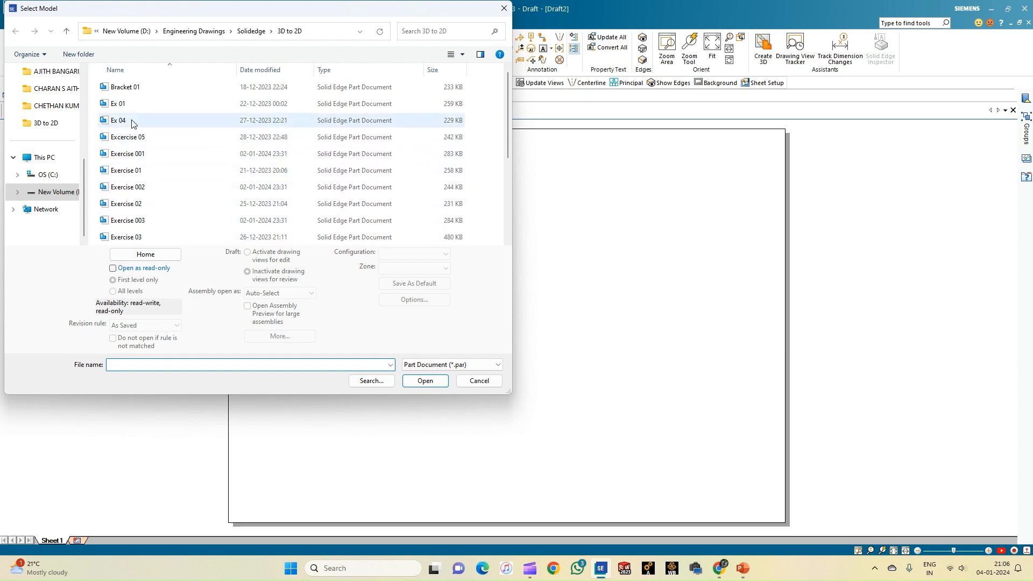
scroll(138, 170, down, 2)
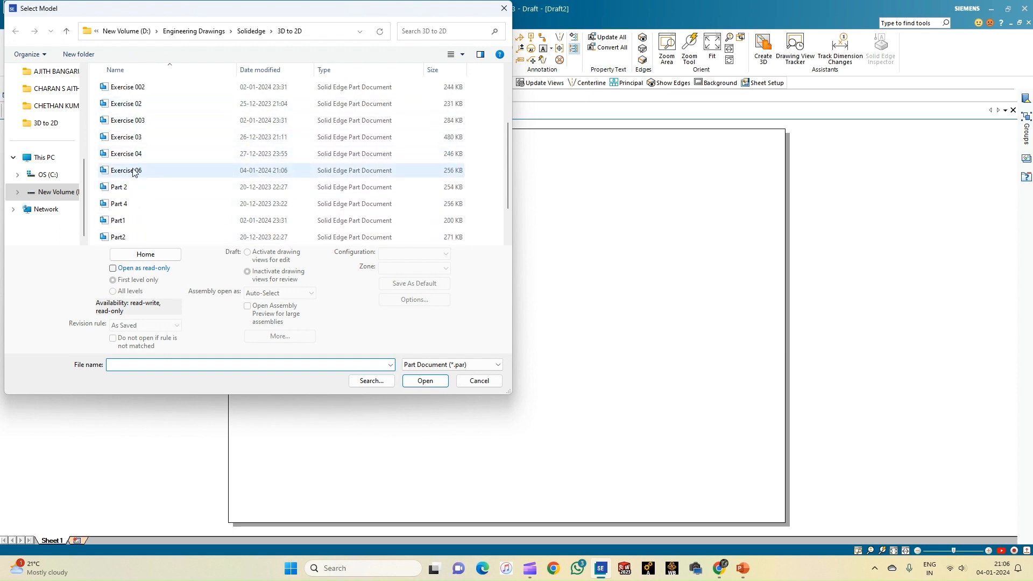
click(134, 170)
click(437, 376)
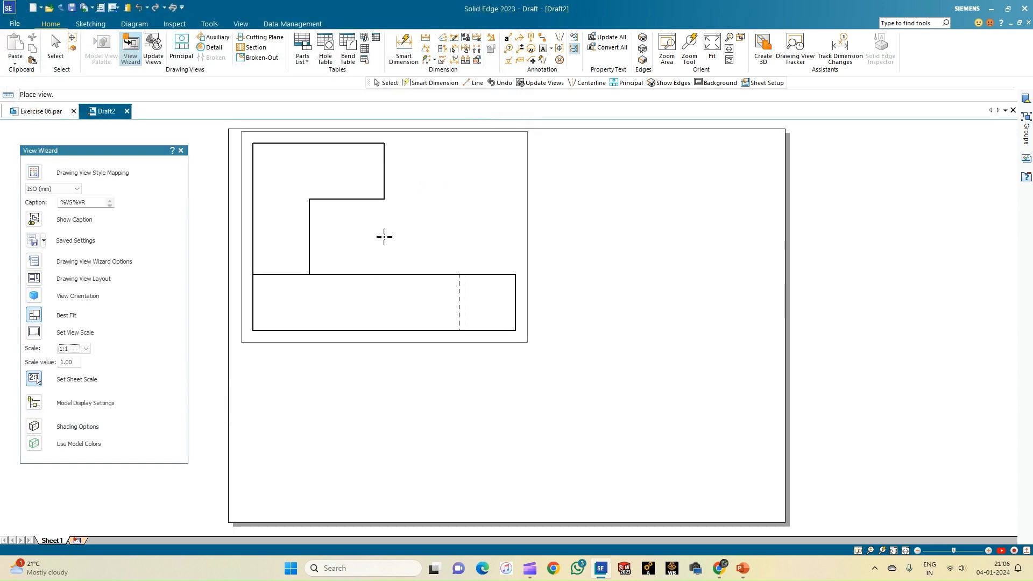
click(382, 228)
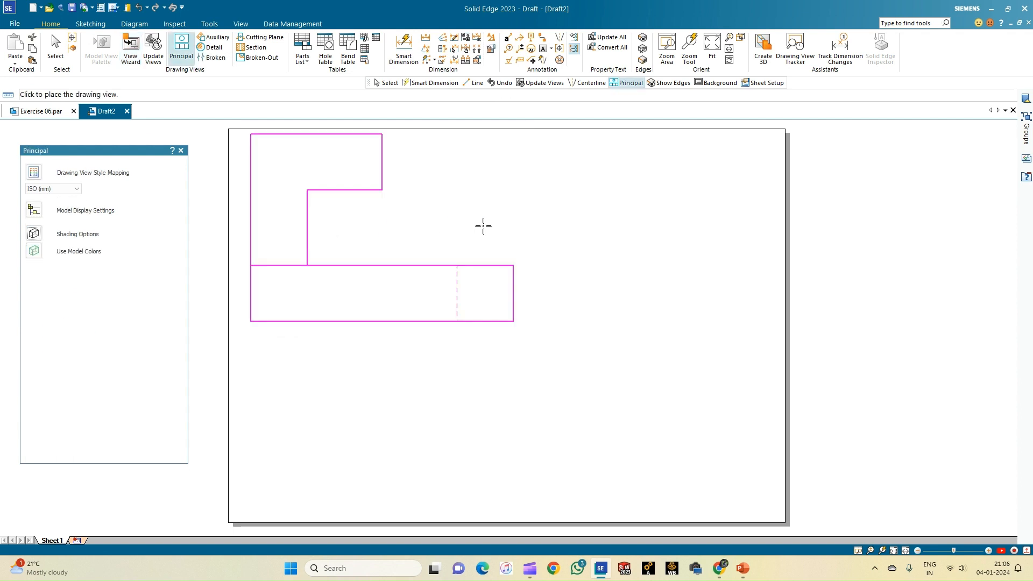
- Project a side view to the right of the front view and a top view directly below it
click(651, 227)
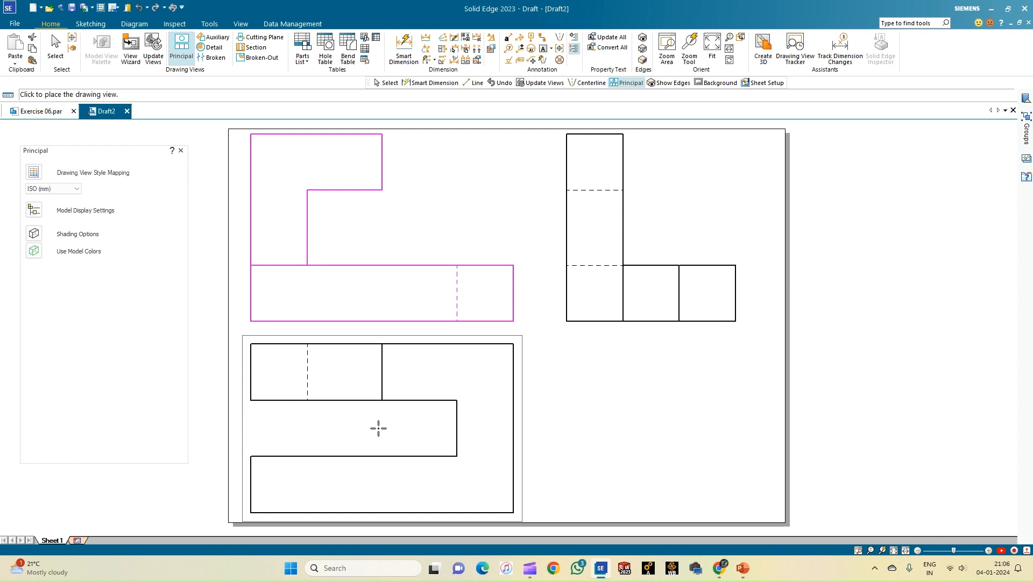
click(378, 428)
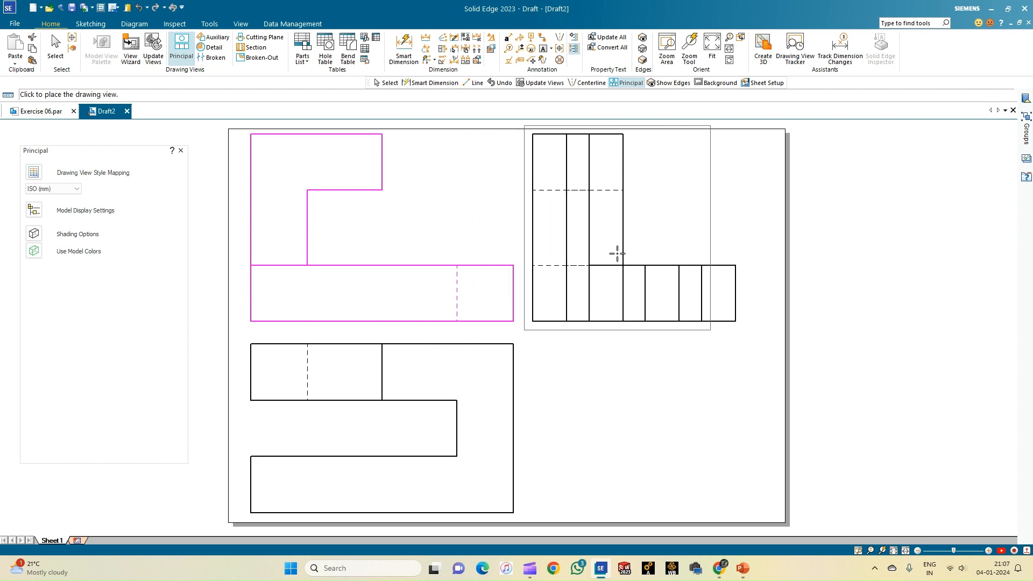
right_click(613, 350)
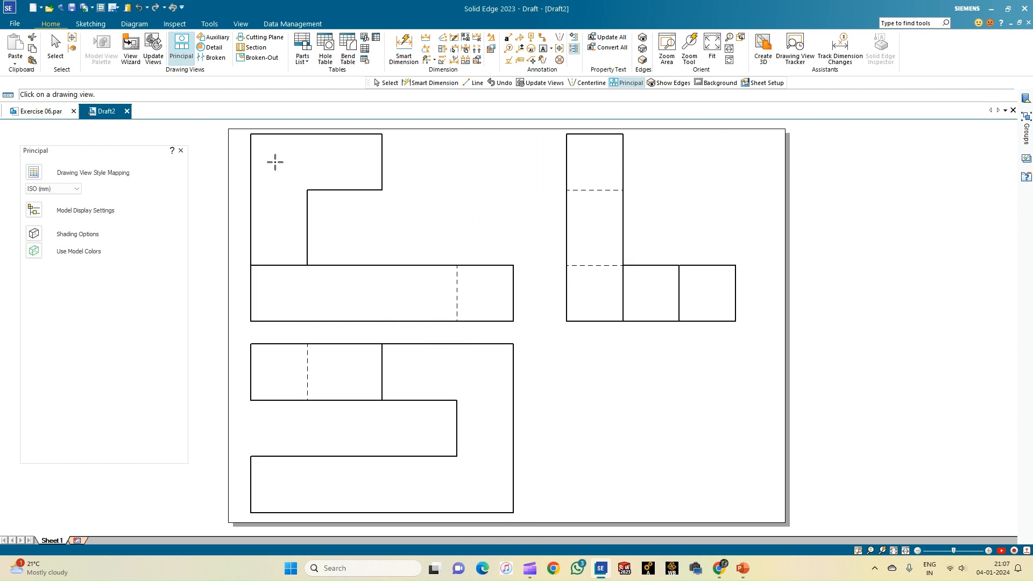
- Dimension the overall height at the side view and the overhanging arm's end height in the front view
click(403, 47)
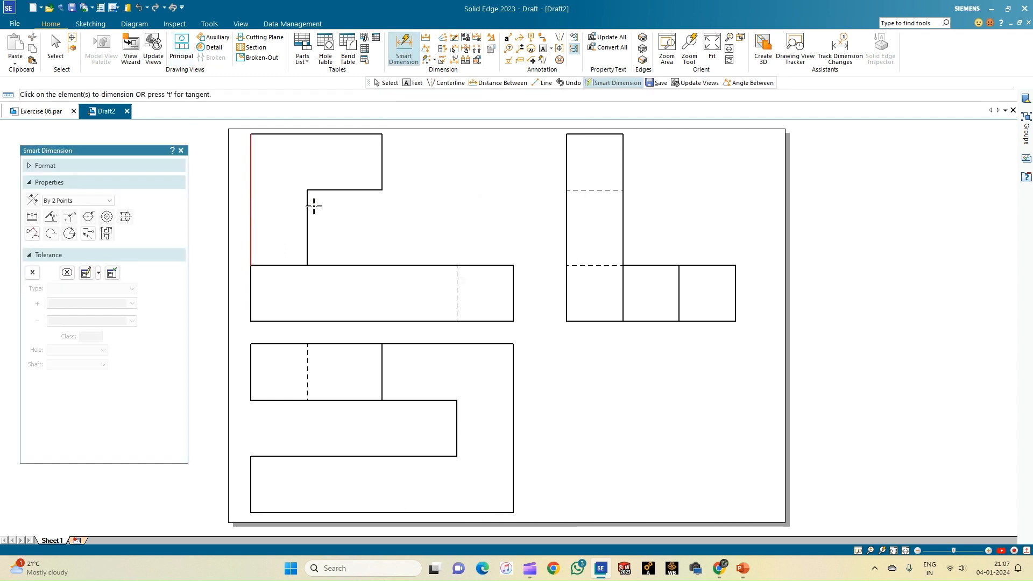
click(544, 204)
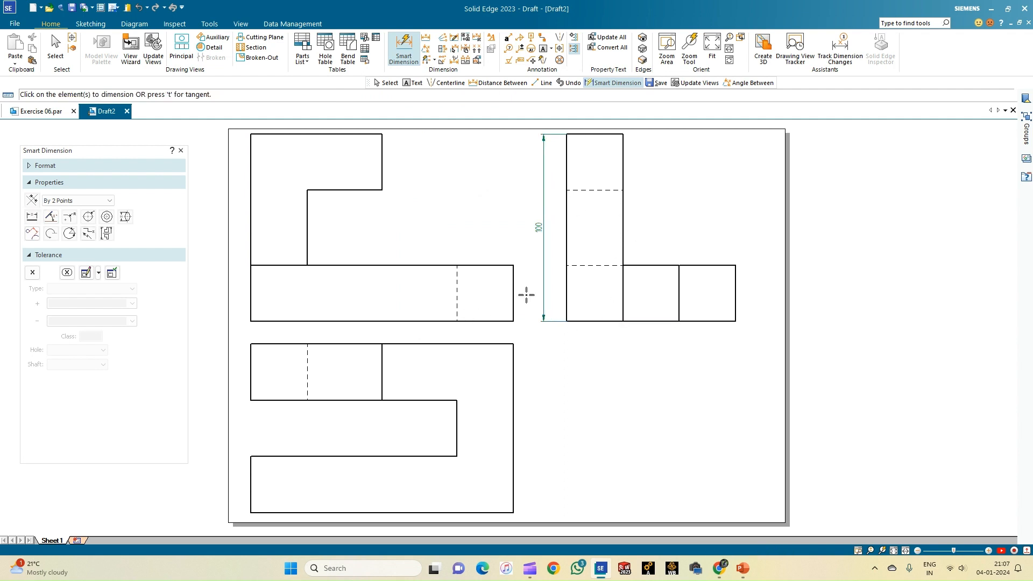
click(386, 176)
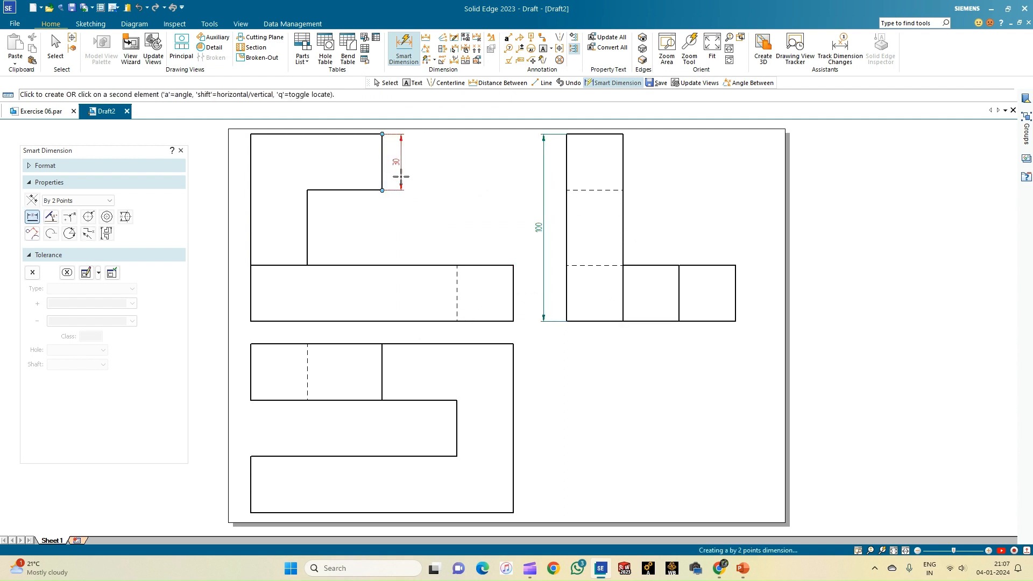
click(401, 164)
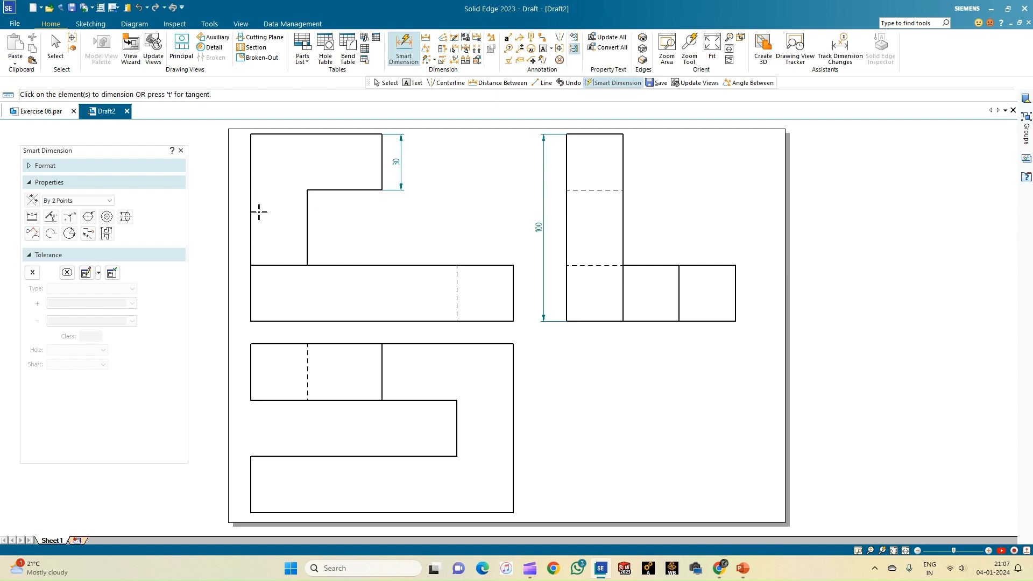
- Dimension the overall length in the front view and the upper arm's length in the top view
click(360, 265)
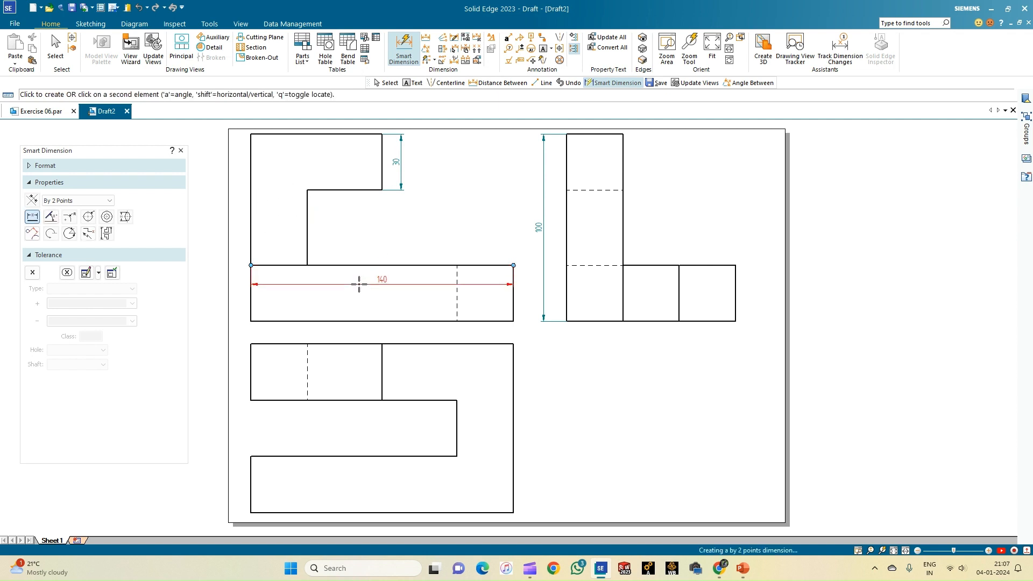
click(359, 251)
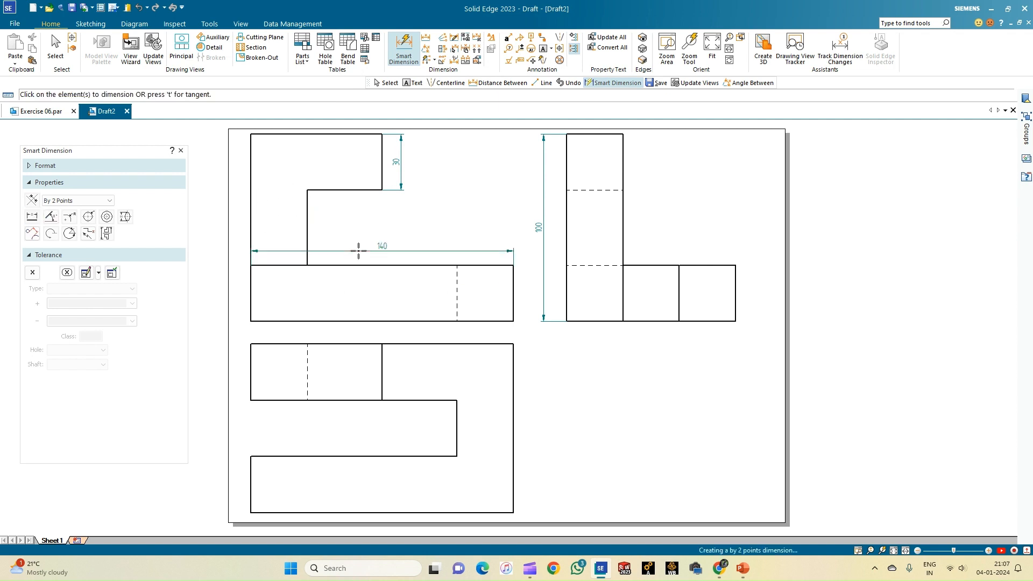
click(338, 400)
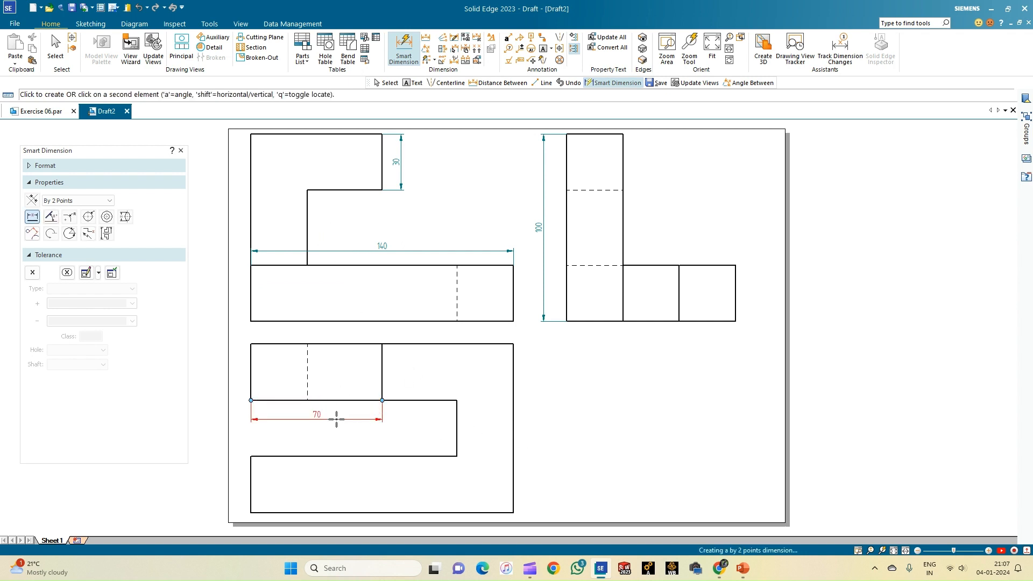
click(336, 419)
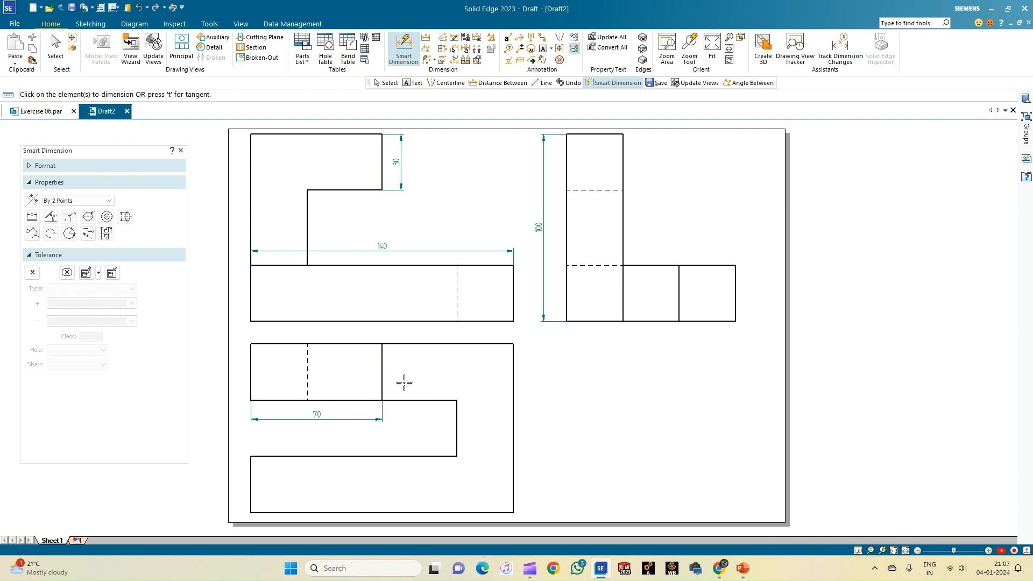
- Dimension the base's end height in the side view and the overall depth beside the top view
click(735, 292)
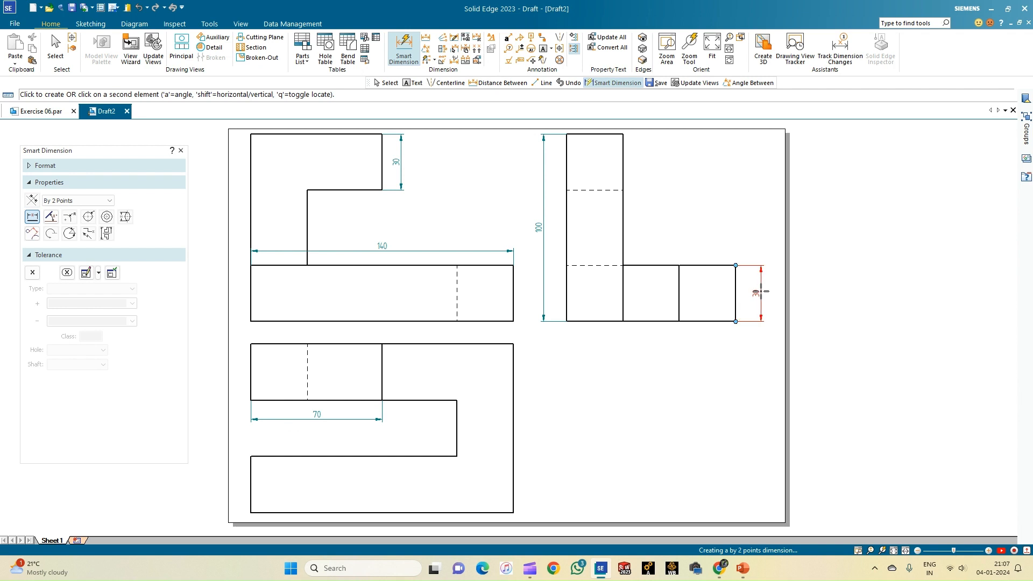
click(761, 291)
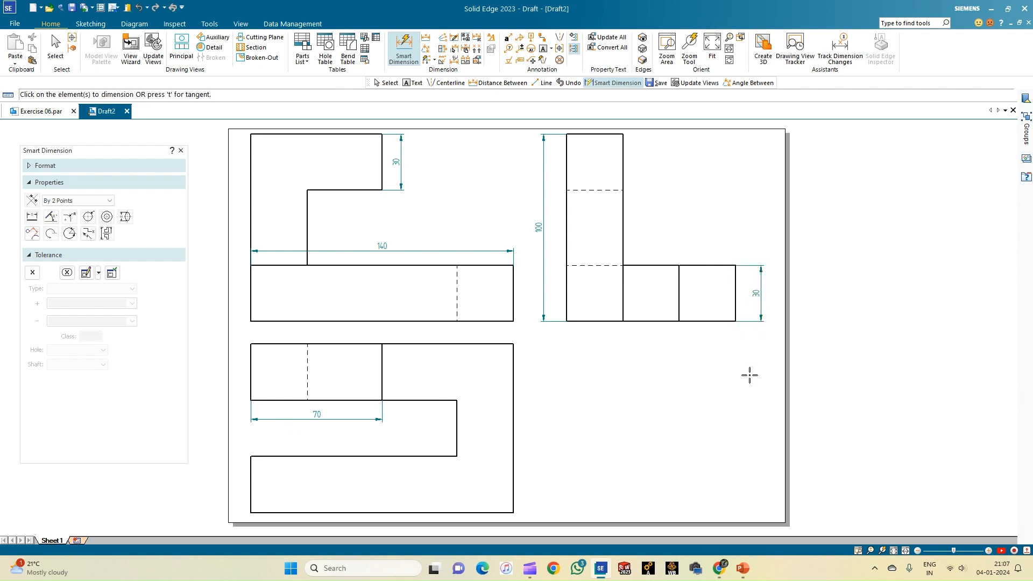
click(513, 387)
click(533, 390)
- Draw a 0.18 mm wide horizontal reference line across the sheet between the front and top views
click(90, 23)
click(64, 43)
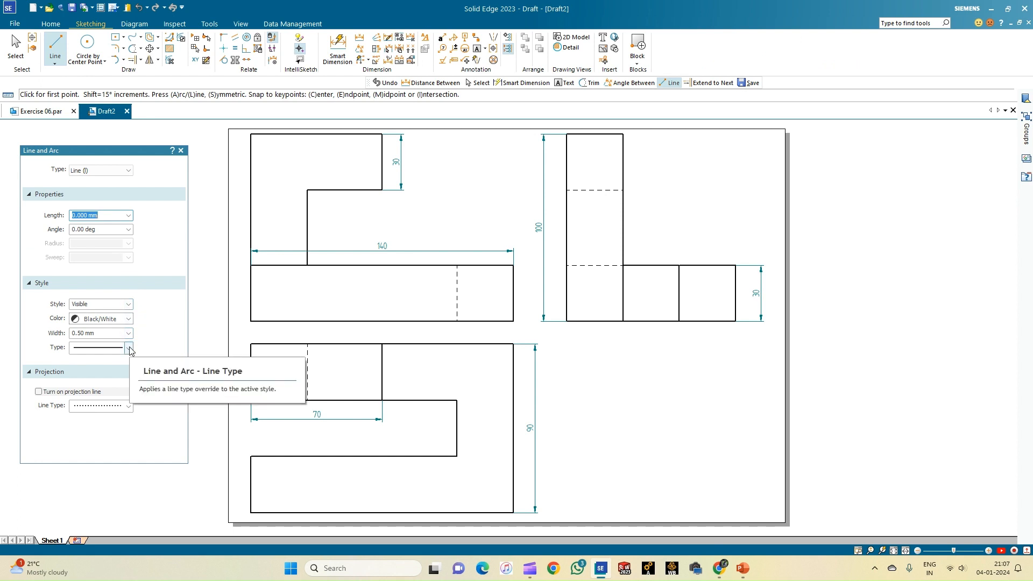
click(128, 333)
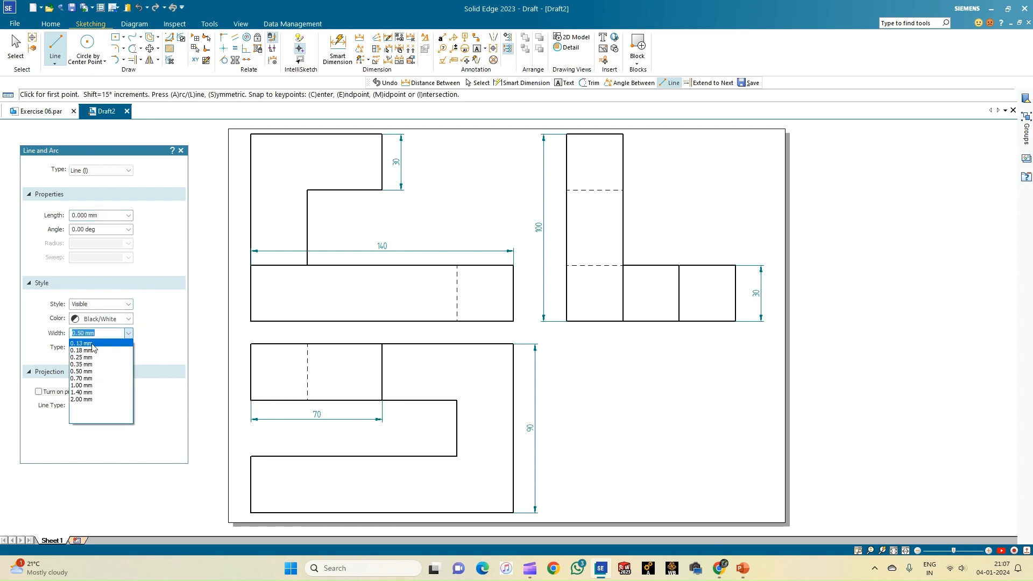
click(86, 350)
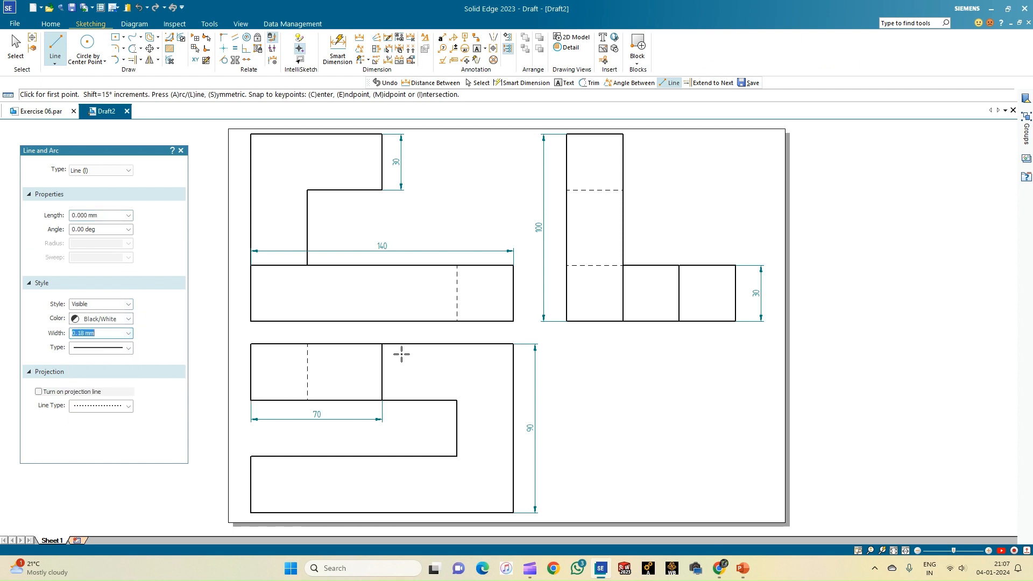
click(234, 334)
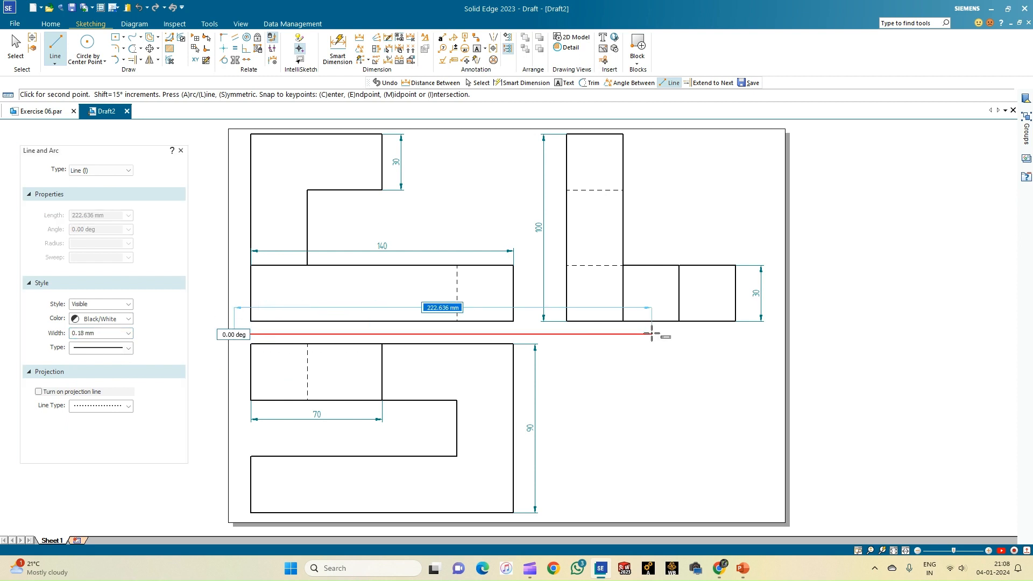
click(781, 334)
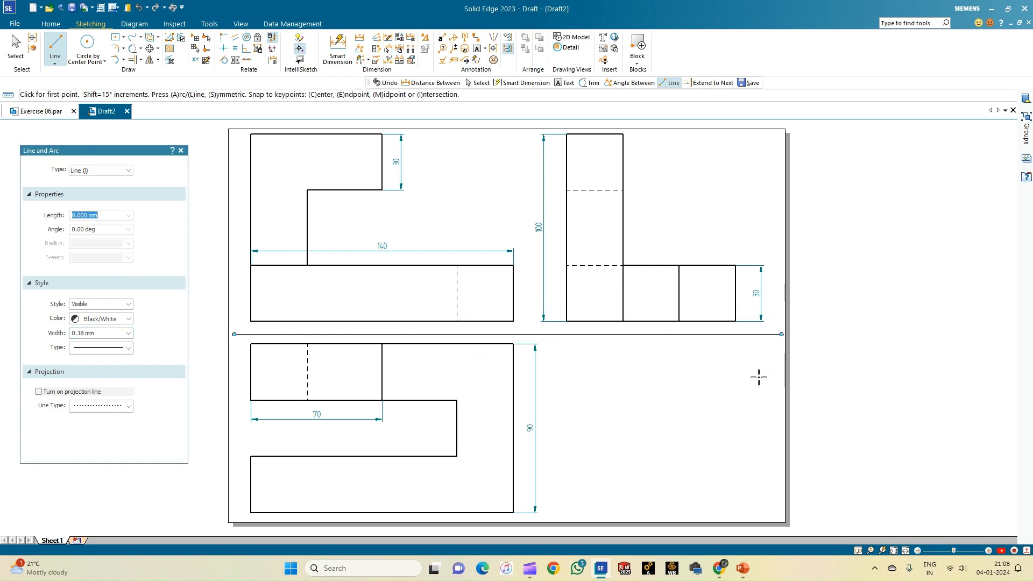
- Draw a vertical reference line down the sheet between the front and side views, crossing the horizontal one
click(520, 135)
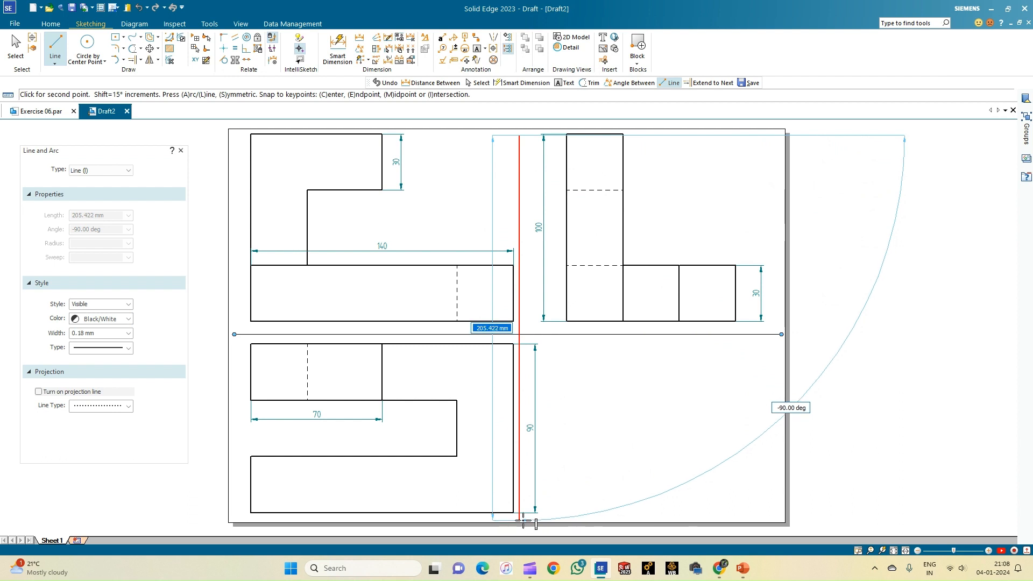
right_click(556, 491)
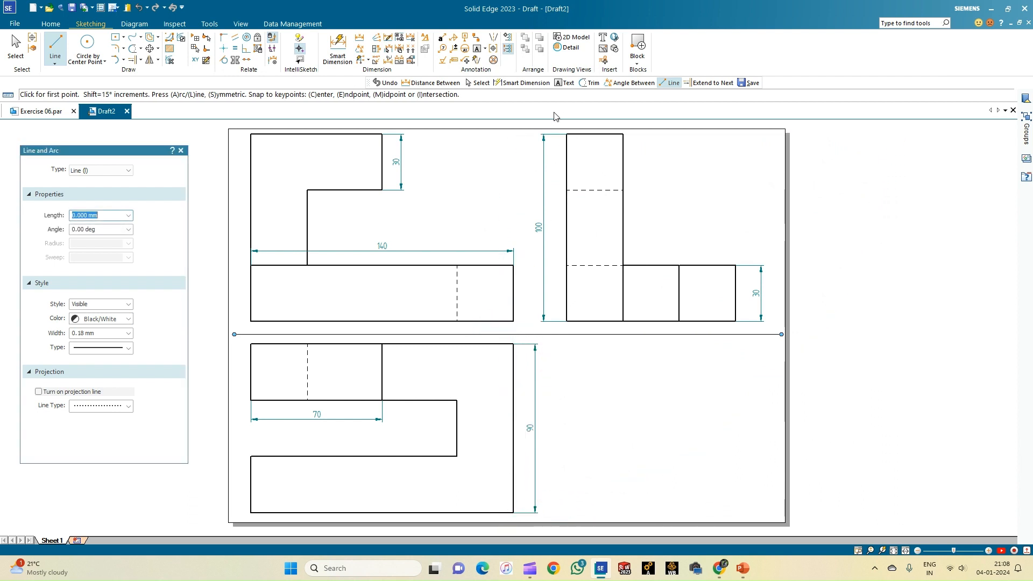
click(537, 134)
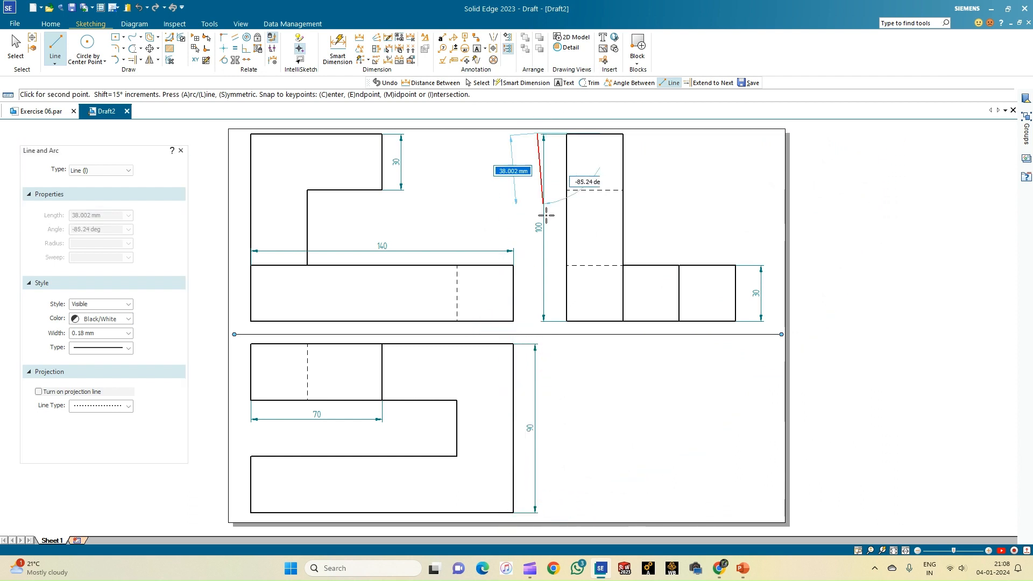
click(538, 520)
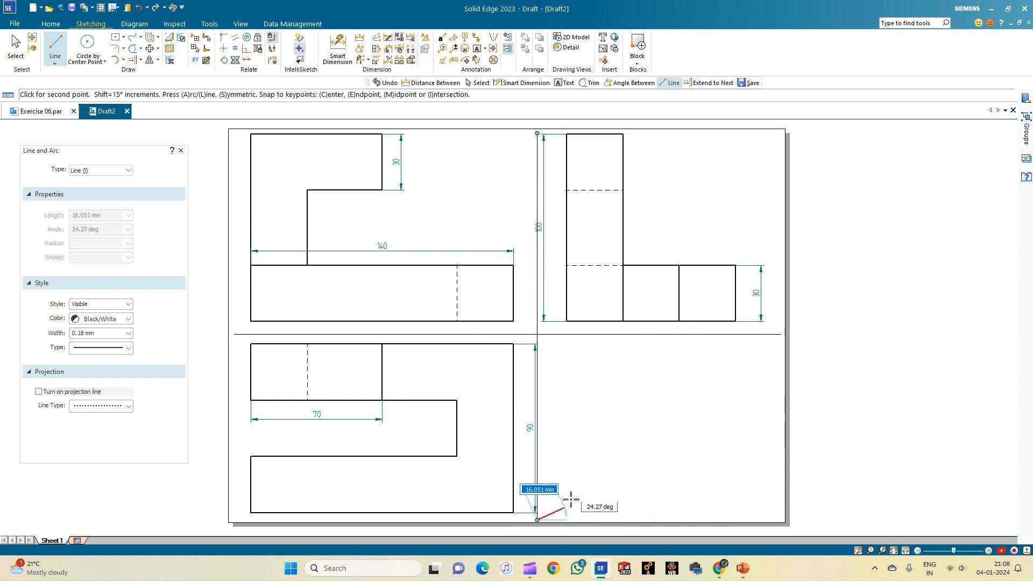
click(16, 47)
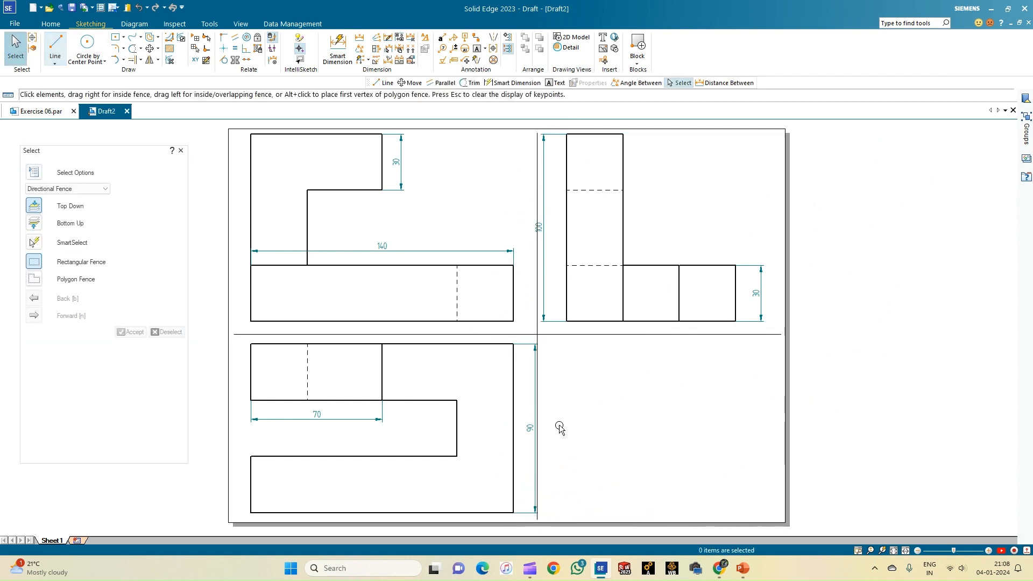
- Move the overall depth and overall height dimensions closer to their views, clear of the vertical reference line
click(529, 427)
drag(530, 427, 524, 428)
drag(541, 225, 555, 227)
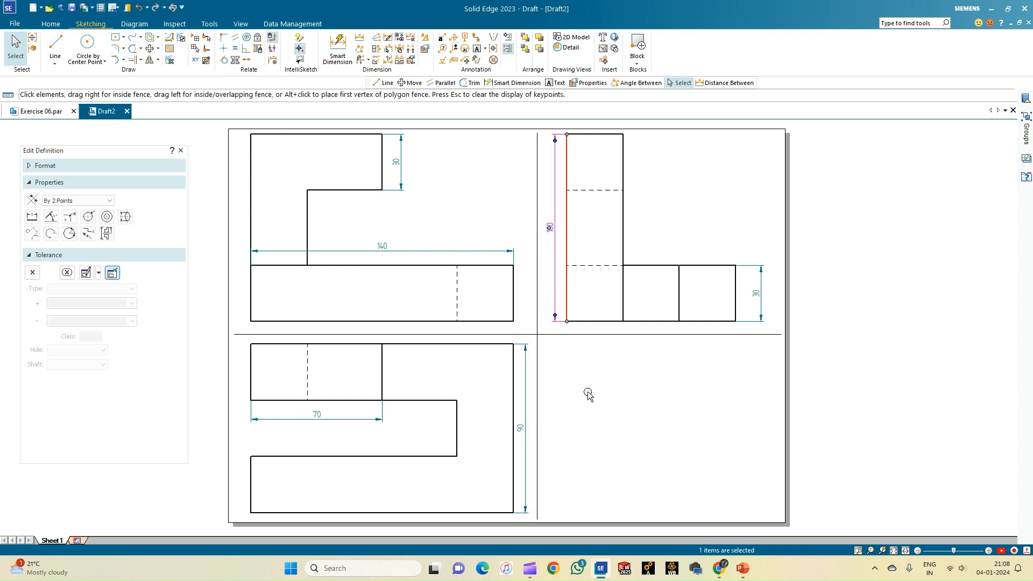
click(588, 392)
- Start a text annotation with the font set to Times New Roman
click(477, 48)
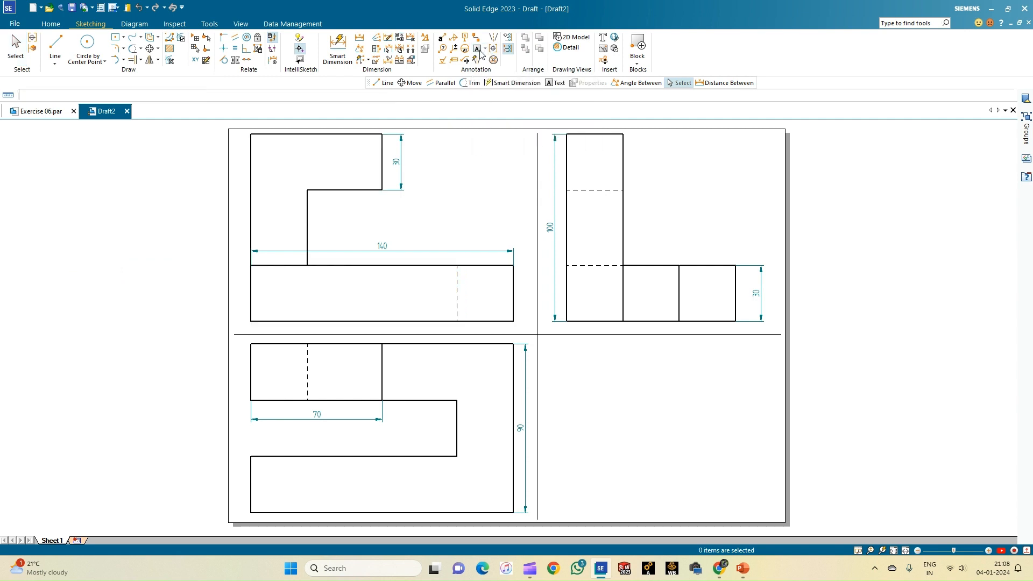
click(95, 253)
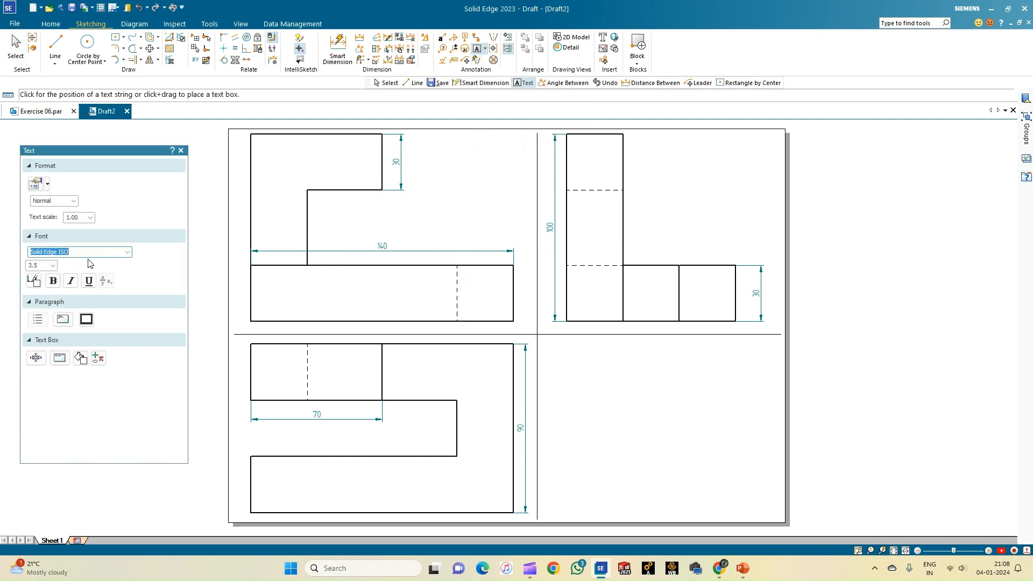
click(128, 253)
text(ti)
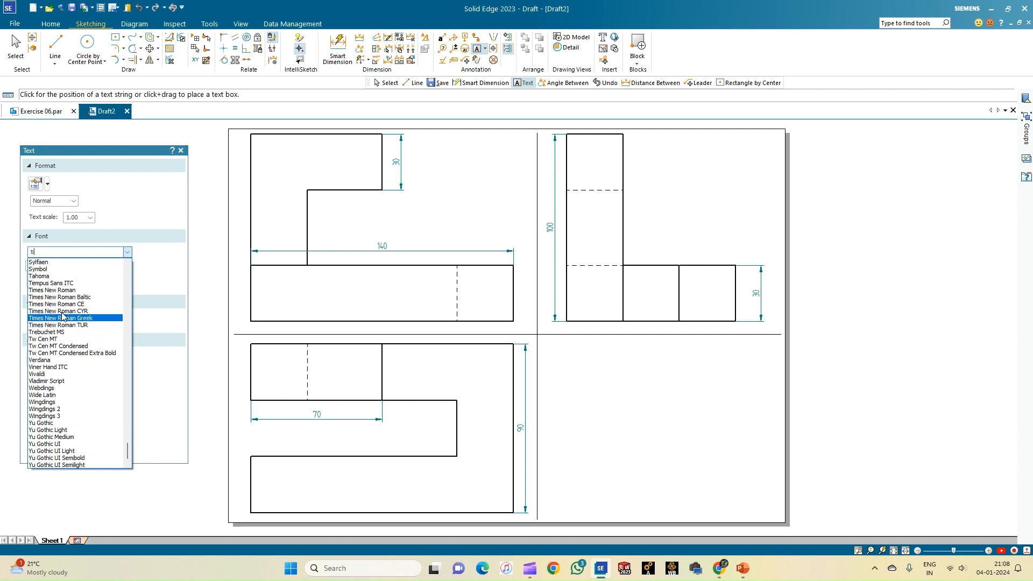
click(60, 290)
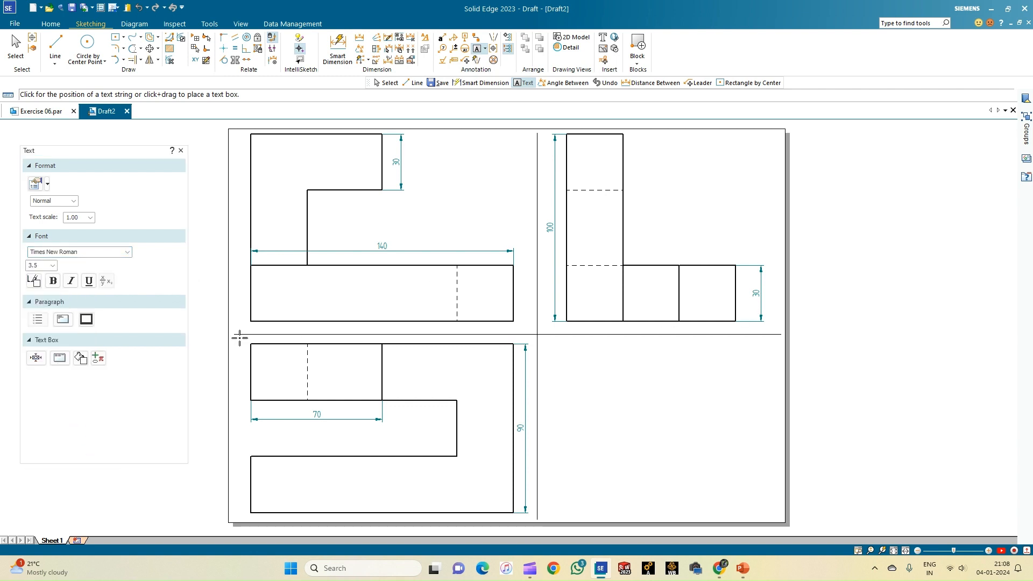
- Label the horizontal reference line's ends X and Y and the vertical line's ends X1 and Y1
click(234, 317)
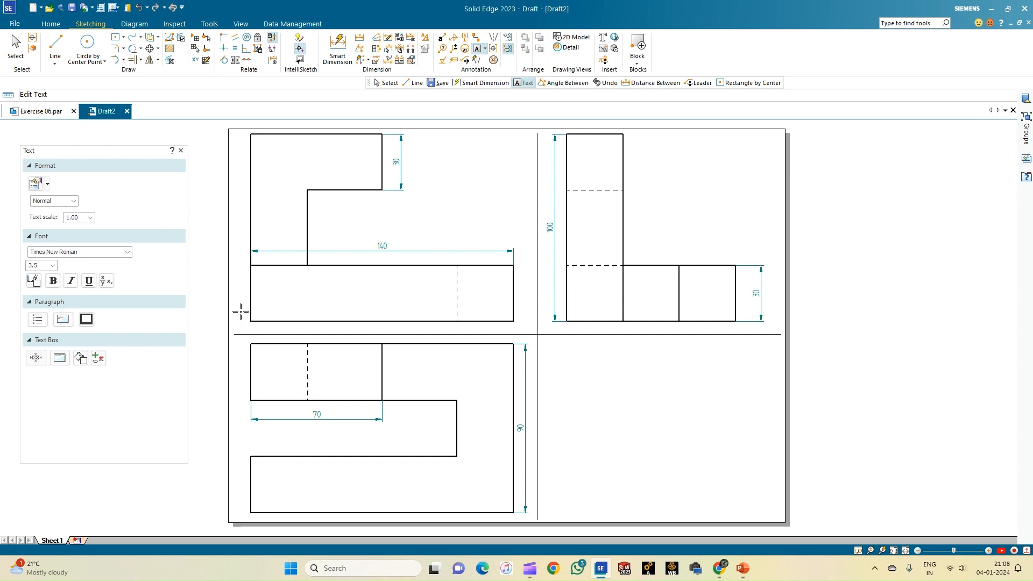
text(X)
click(520, 131)
click(521, 131)
click(532, 510)
click(531, 509)
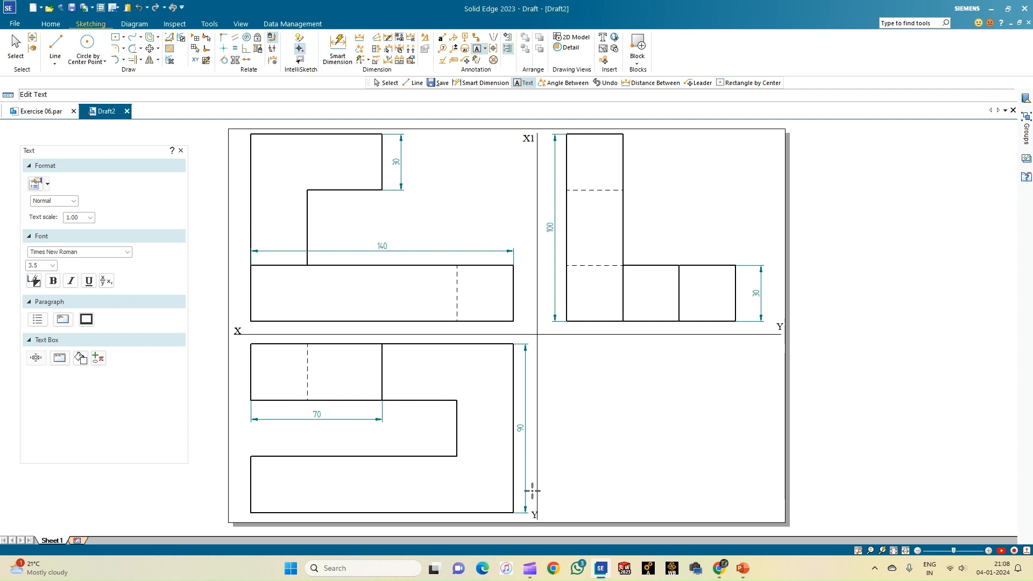
click(15, 47)
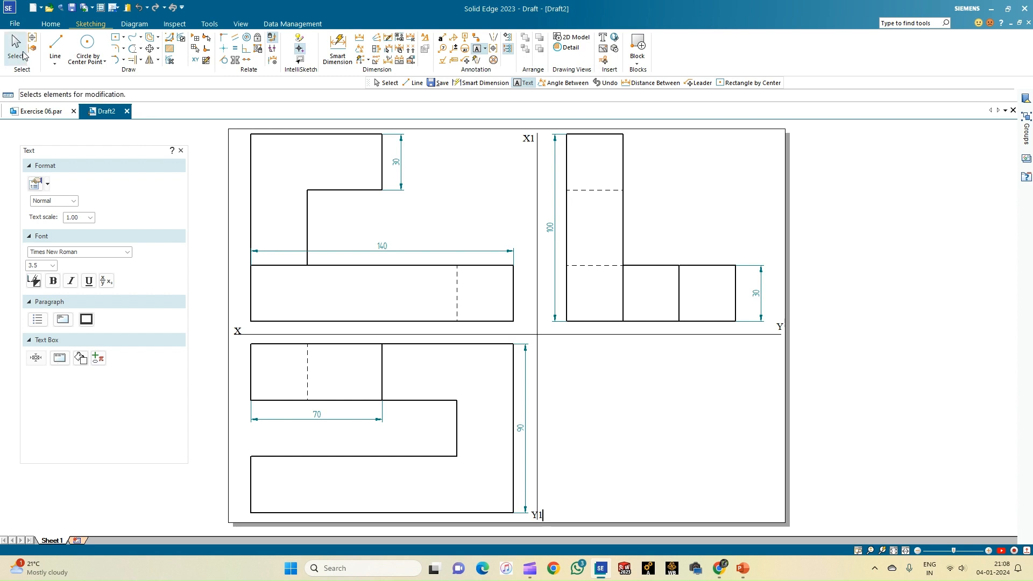
- Shift the Y1 label to the left of the vertical reference line's lower end
click(540, 510)
drag(542, 509, 535, 509)
click(571, 493)
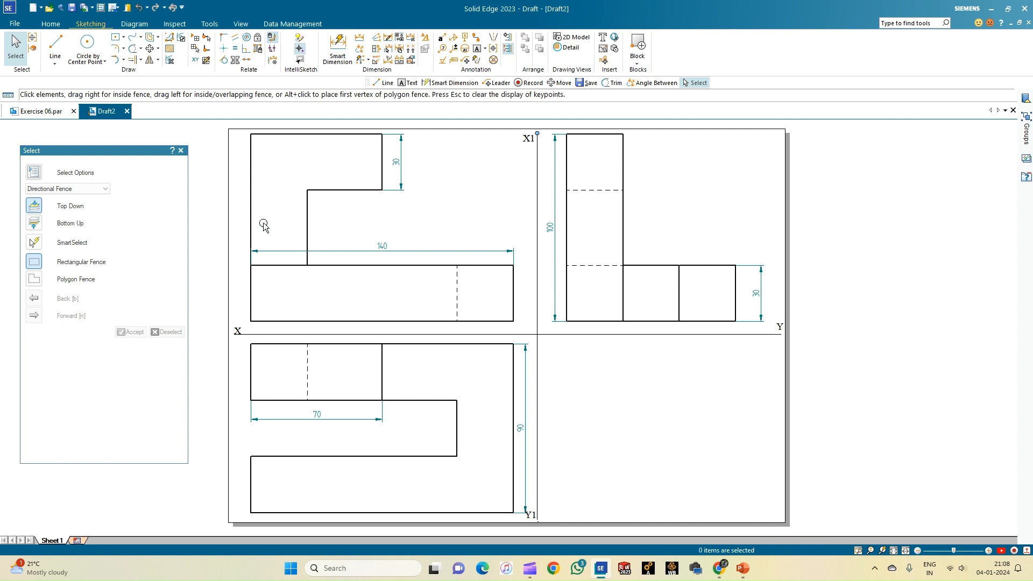
- Draw a line about 140 mm long at -45° from the reference lines' intersection into the empty lower-right quadrant
click(54, 48)
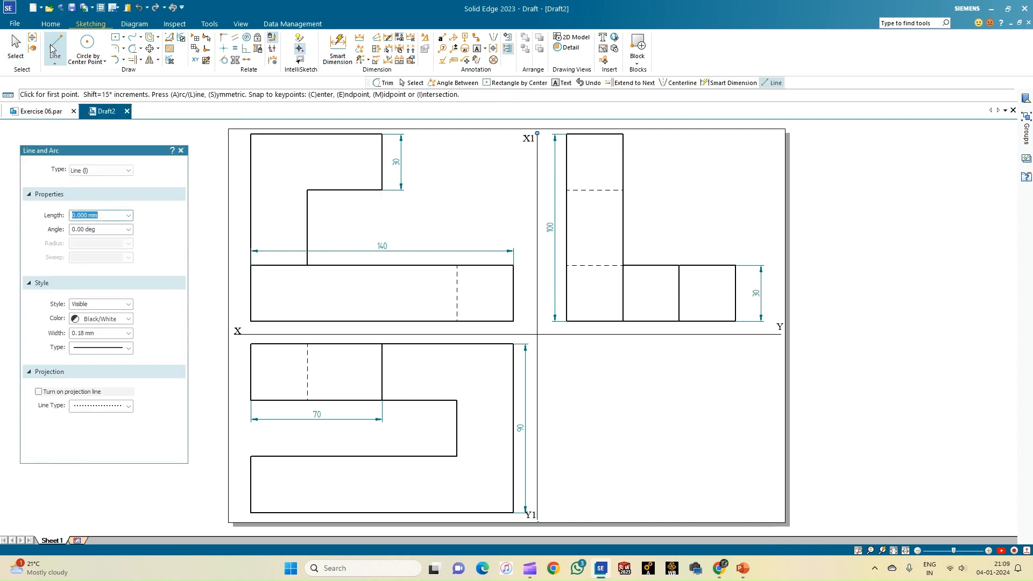
click(537, 335)
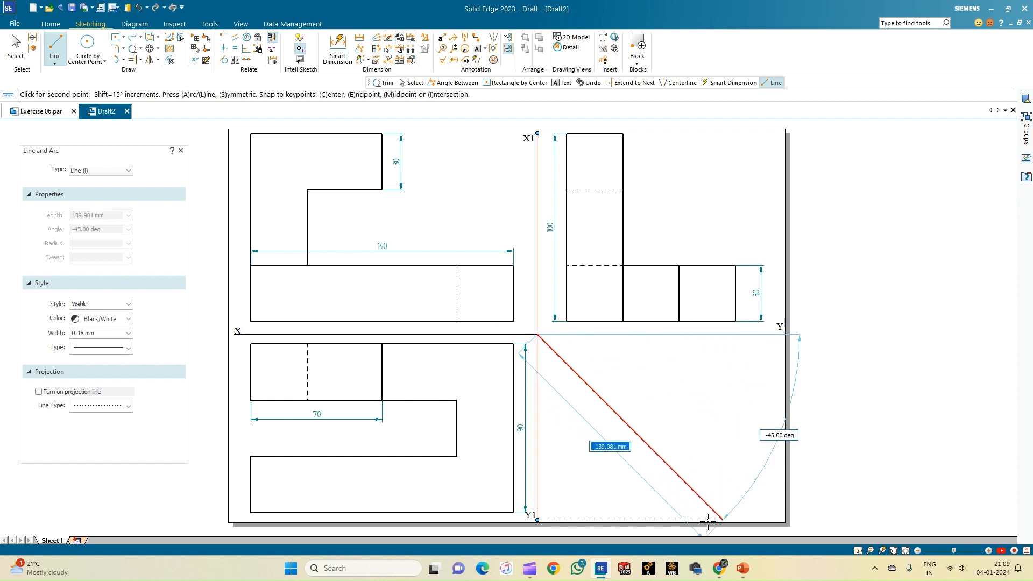
click(720, 514)
right_click(720, 511)
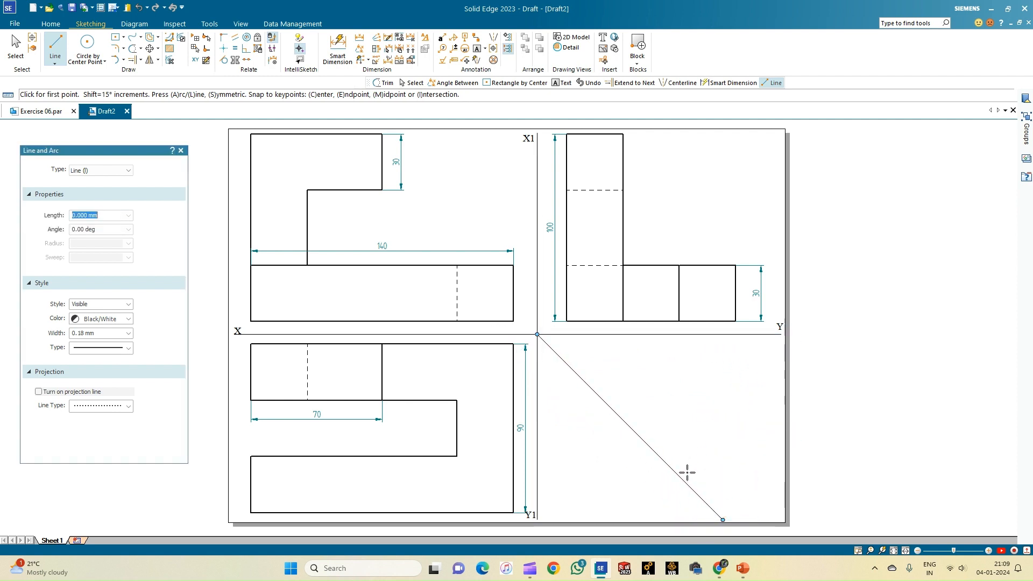
- Draw projection lines from the top view's upper-right corner to the 45° line, up to base level, and across to the front view's lower-right corner
click(52, 45)
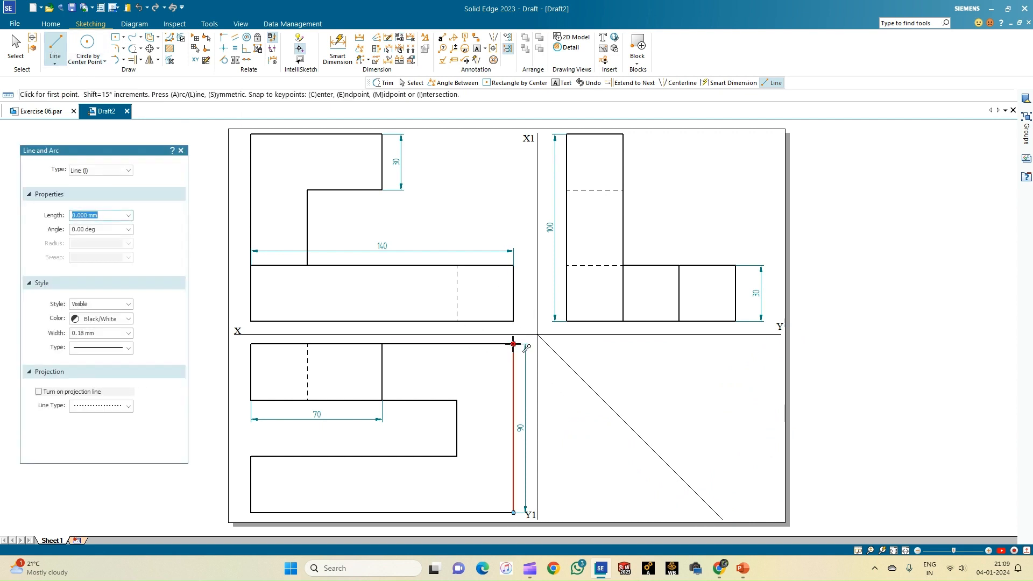
click(513, 344)
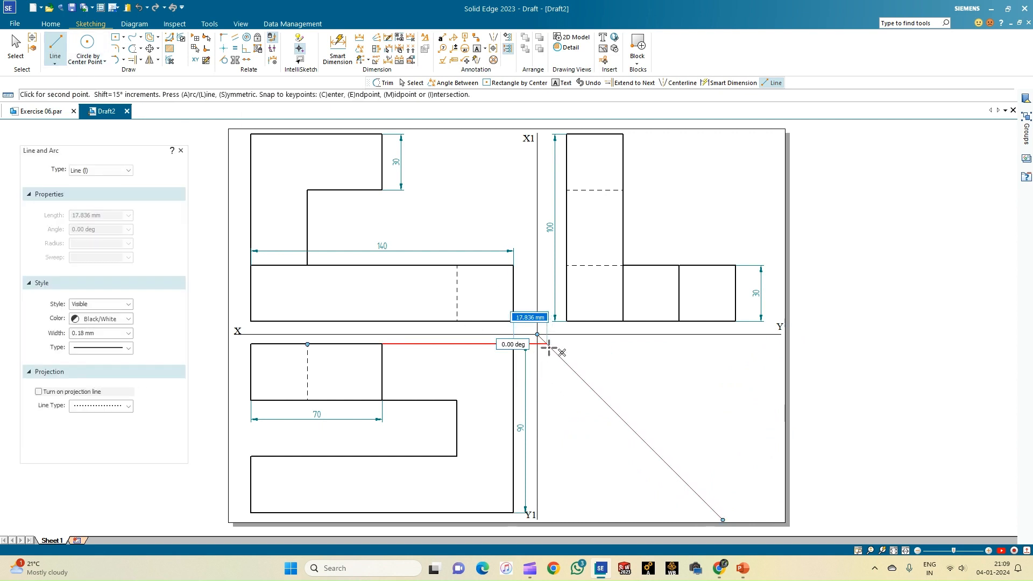
click(547, 345)
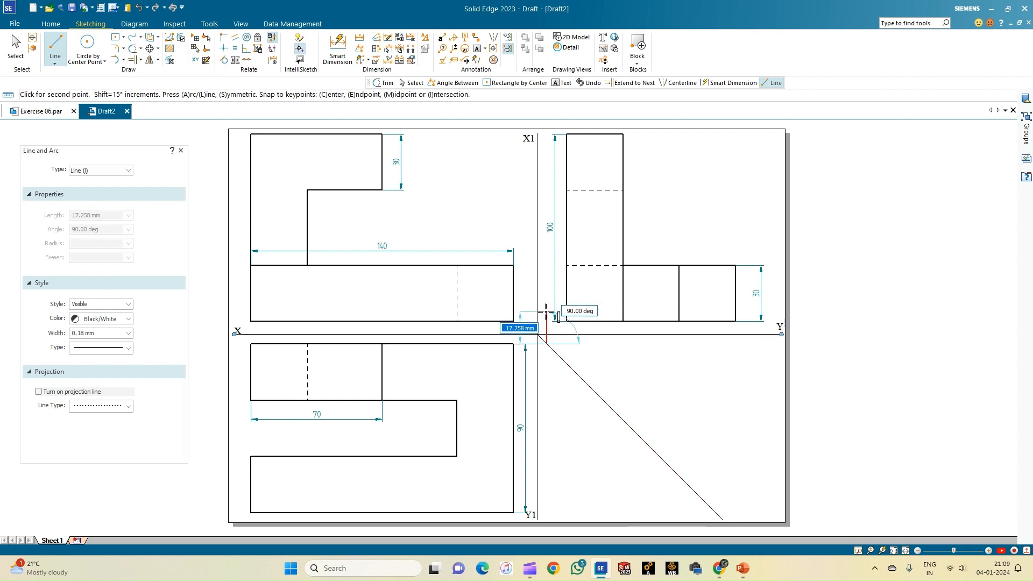
click(546, 321)
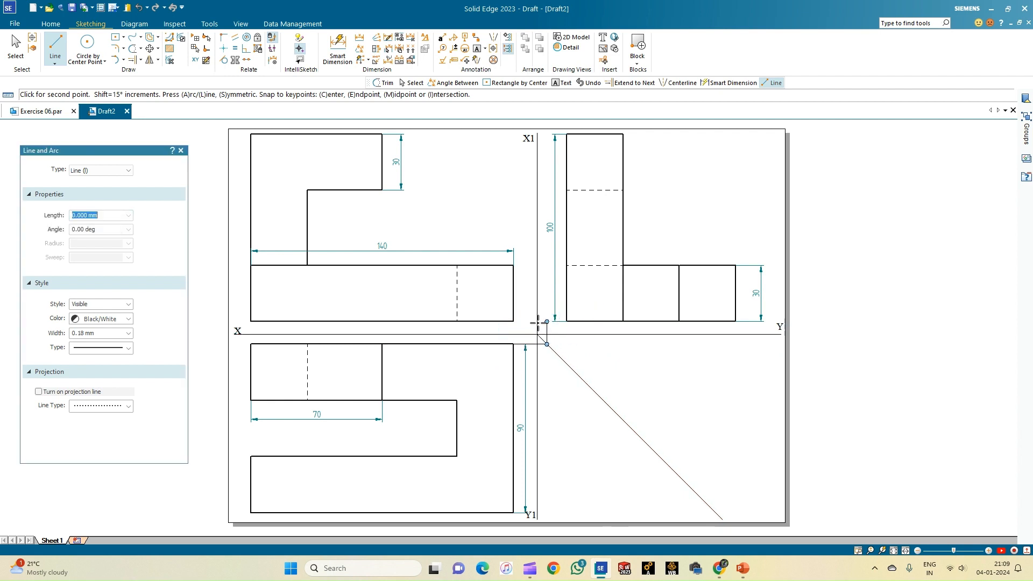
click(513, 321)
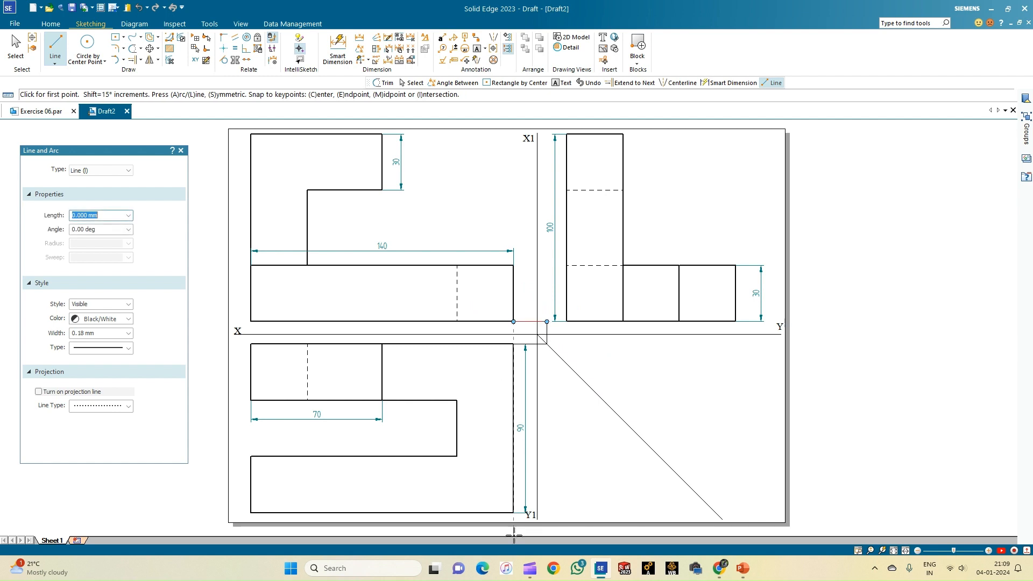
- Draw projection lines from the top view's lower-right corner across to the 45° line and vertically up to the side view's base level
click(514, 512)
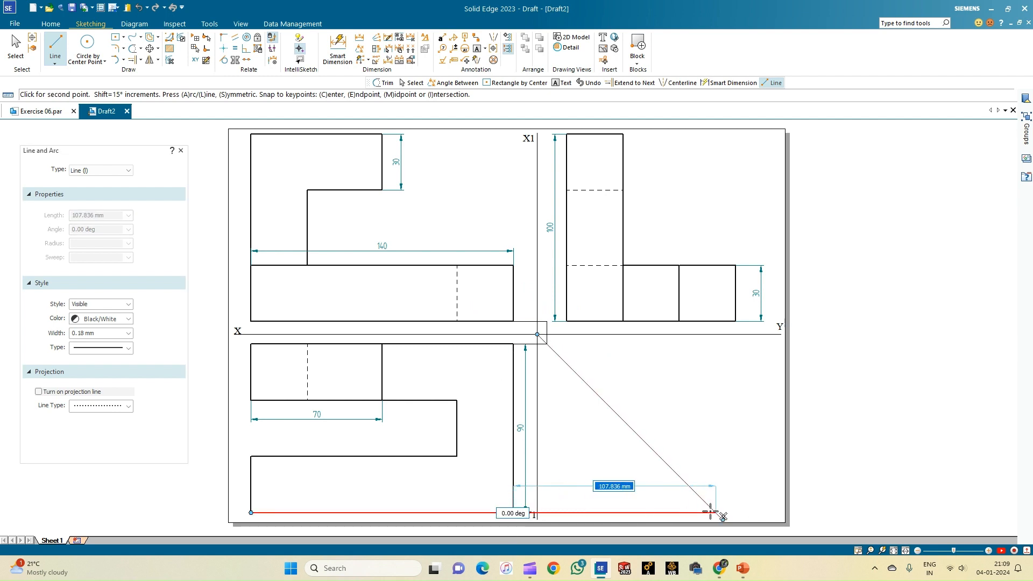
click(716, 512)
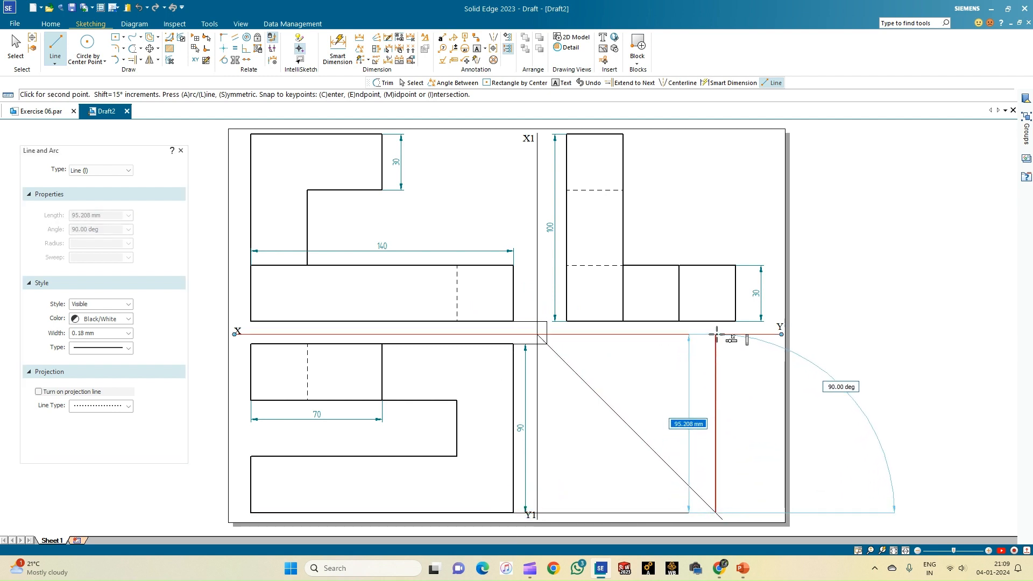
click(715, 334)
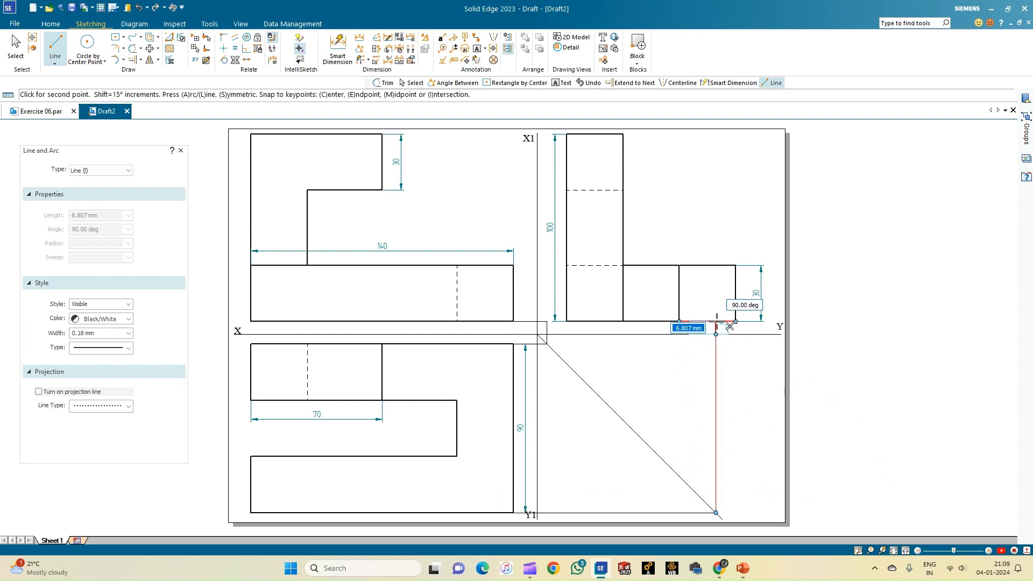
click(716, 321)
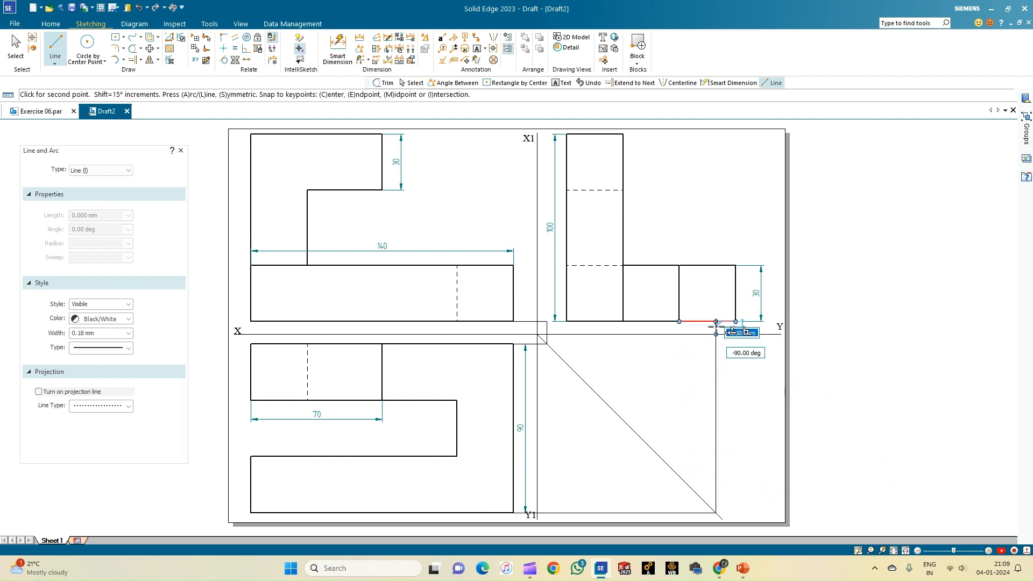
right_click(750, 355)
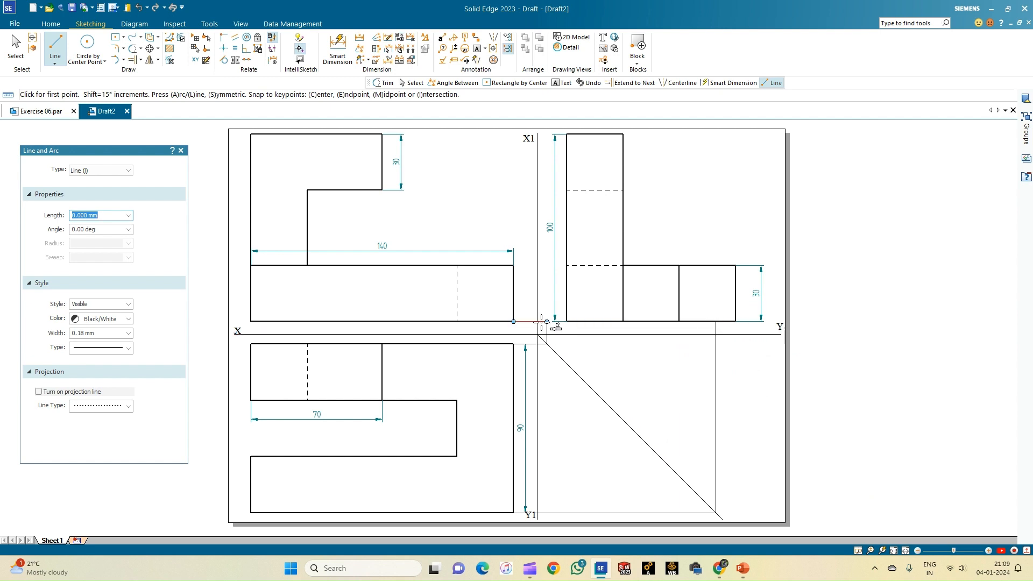
- Move the side view horizontally by its lower-left corner onto the end of the inner projection line, aligning it between the vertical projectors
click(16, 53)
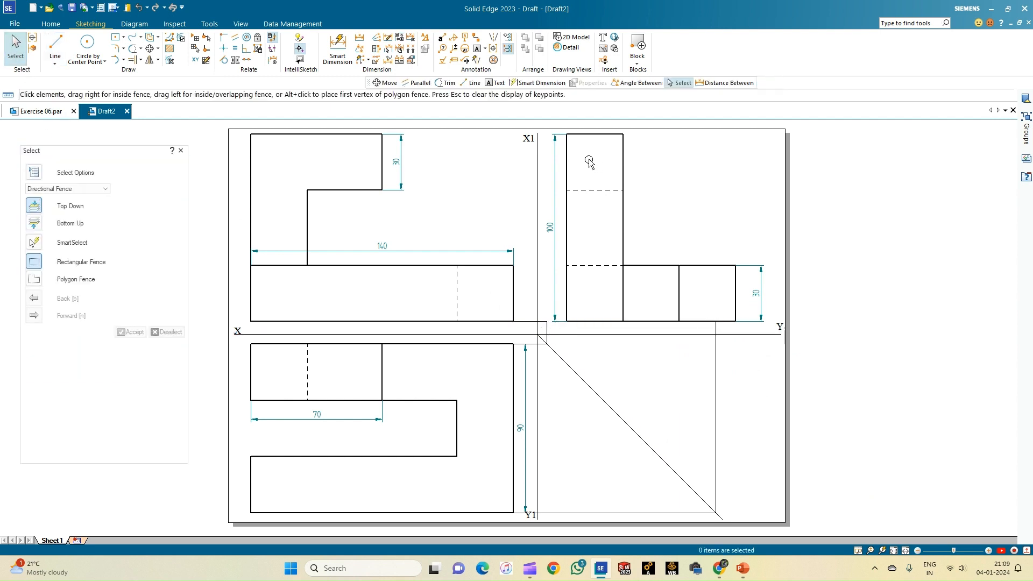
click(620, 154)
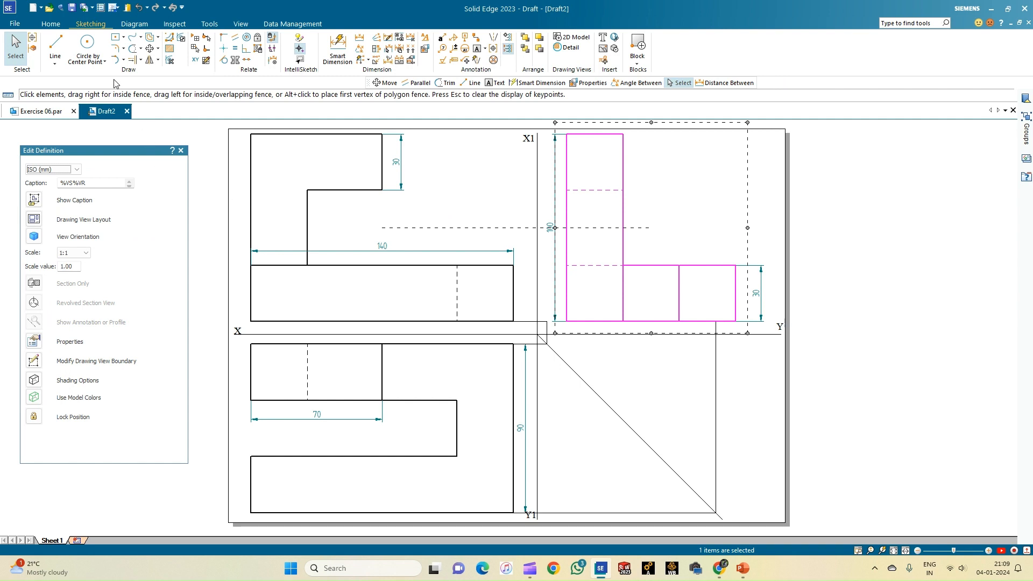
key(Escape)
click(150, 47)
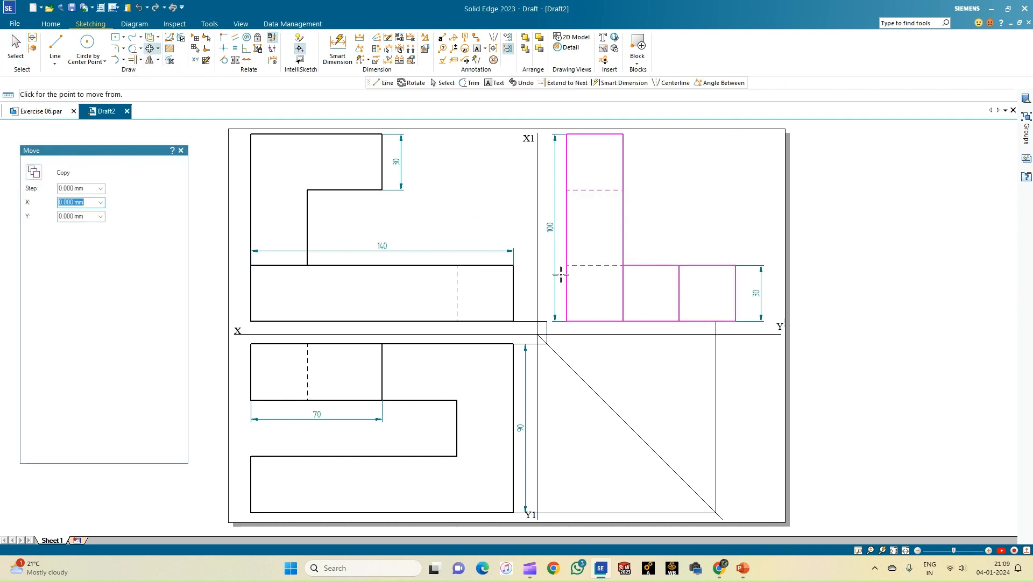
click(567, 322)
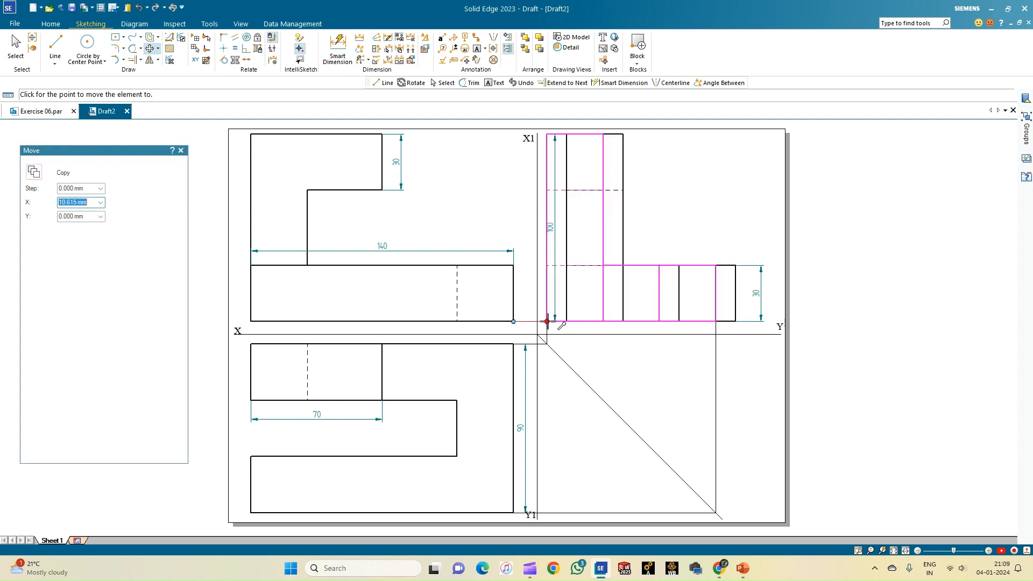
click(547, 322)
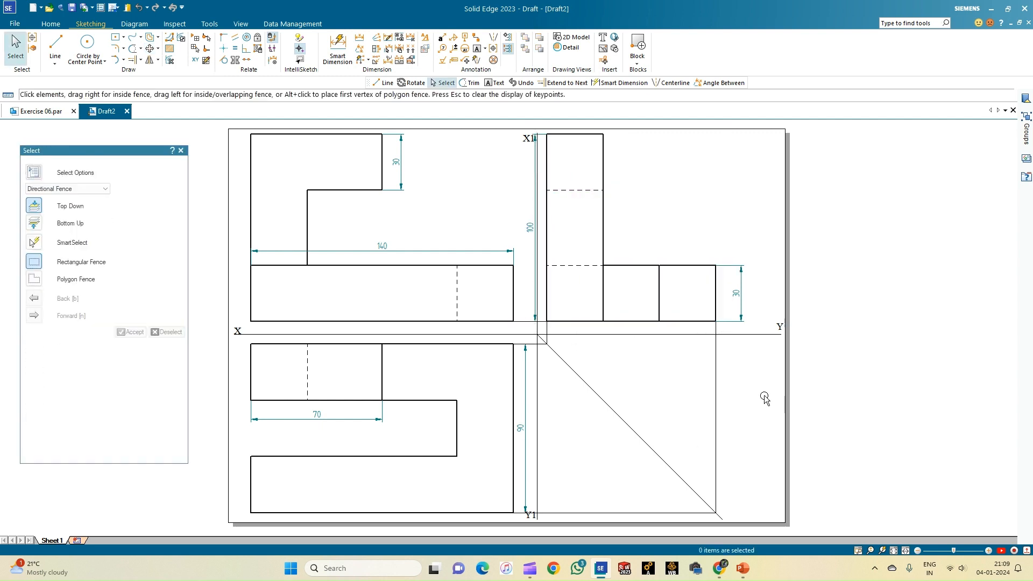
- Shift the side view's 100 mm height dimension into the gap between the vertical reference line and the view
click(532, 226)
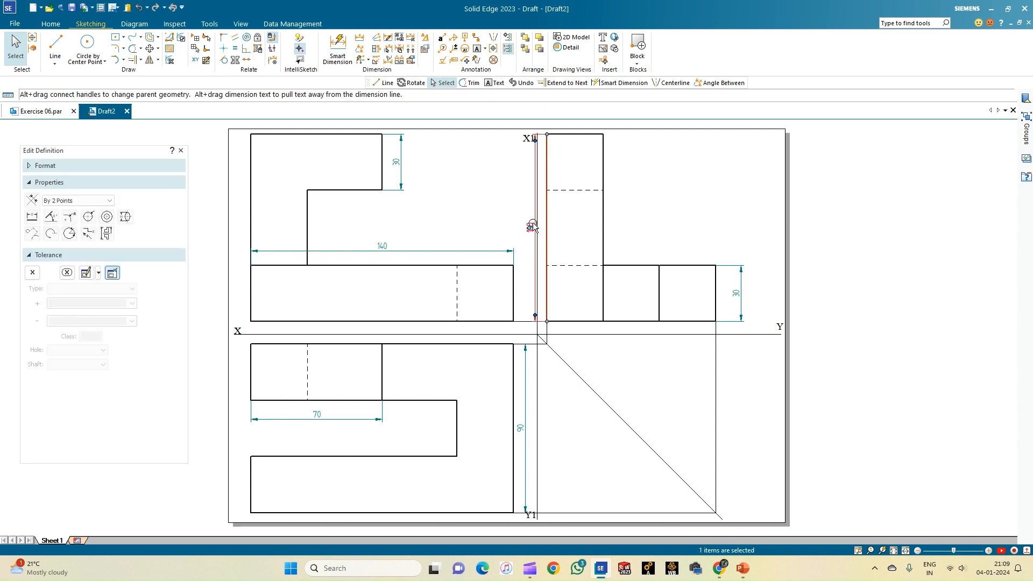
mouse_move(533, 227)
mouse_down()
mouse_move(740, 235)
mouse_move(542, 232)
mouse_up()
click(752, 215)
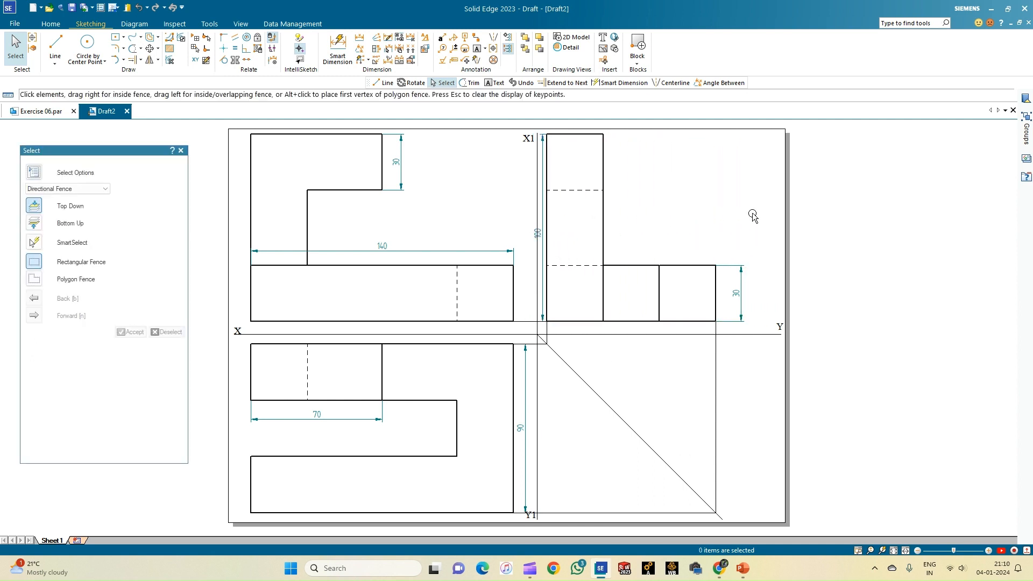
- Shift the vertical reference line slightly down and left, away from the side view's height dimension
click(536, 178)
drag(528, 177, 536, 182)
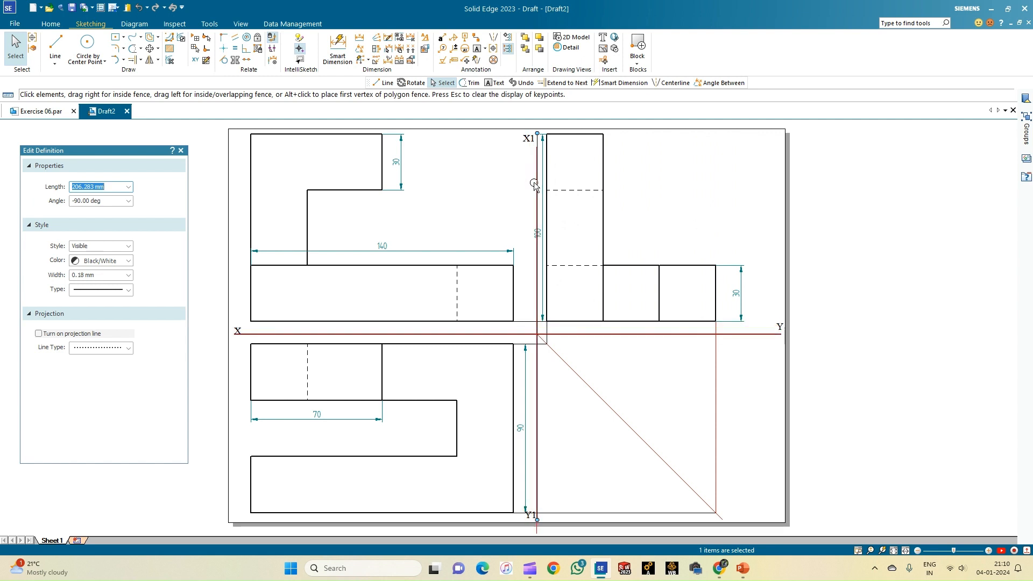
click(662, 181)
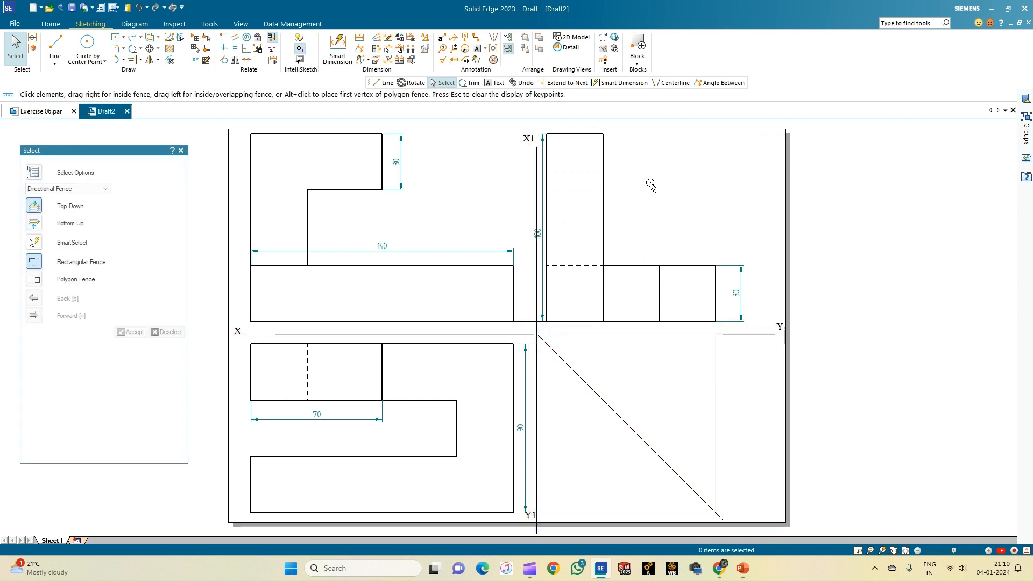
- Relocate the 100 mm height dimension to the right of the side view, outside the 30 mm dimension
click(541, 223)
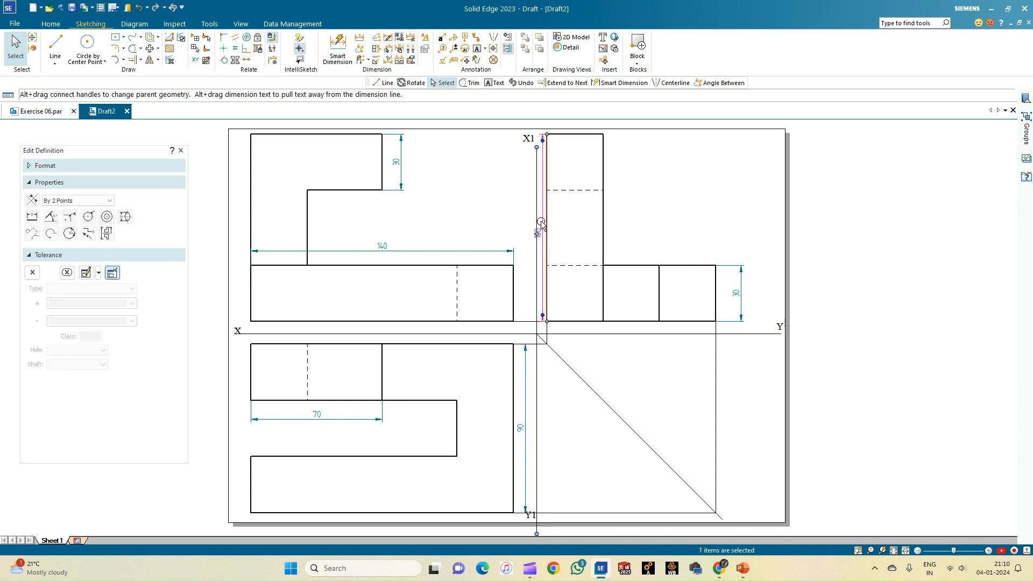
drag(541, 235, 764, 250)
click(717, 207)
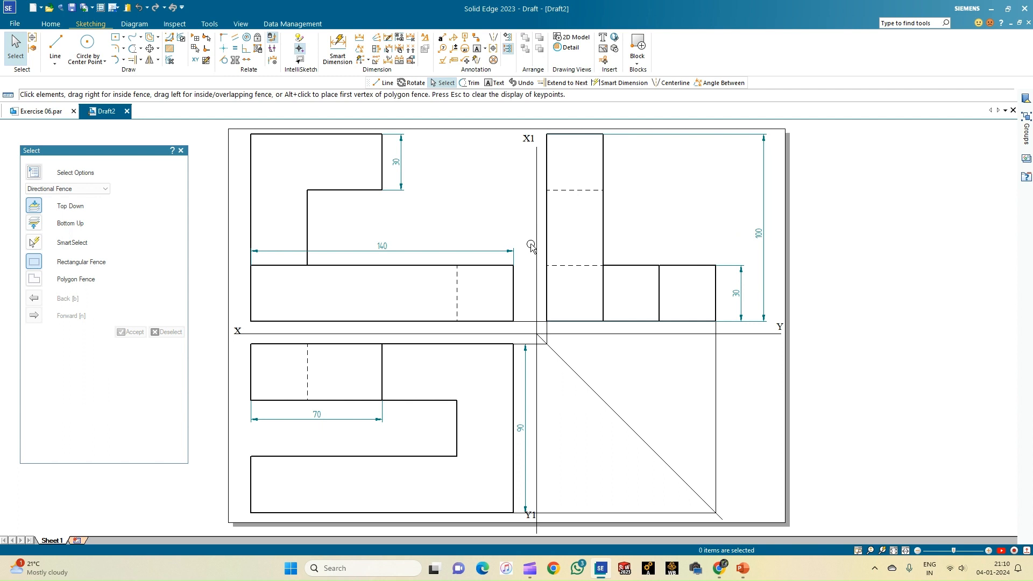
- Add the text labels F.V beside the front view, T.V on the top view and LSV beside the side view
click(466, 62)
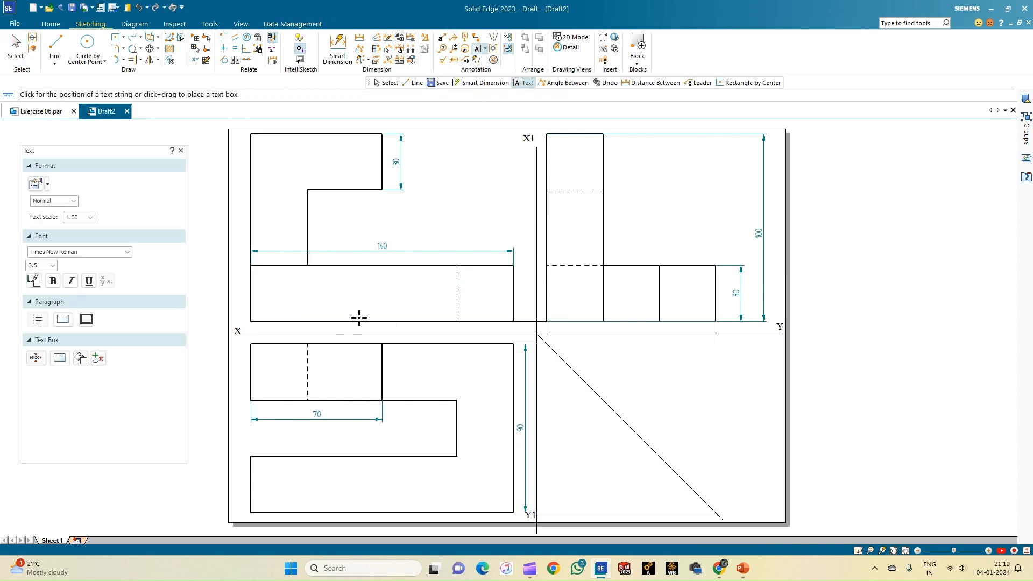
click(385, 205)
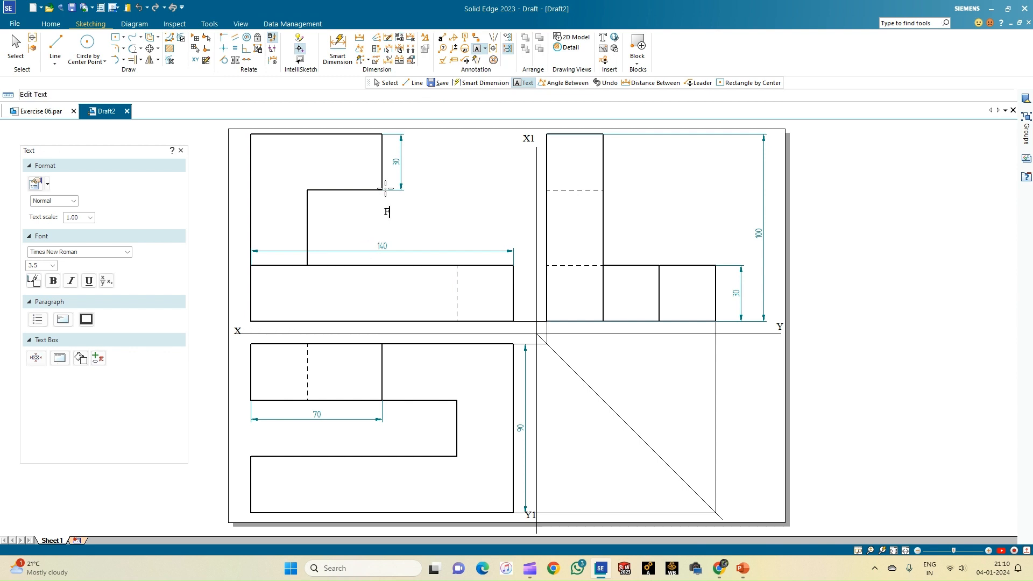
click(391, 447)
click(642, 200)
text(LSV)
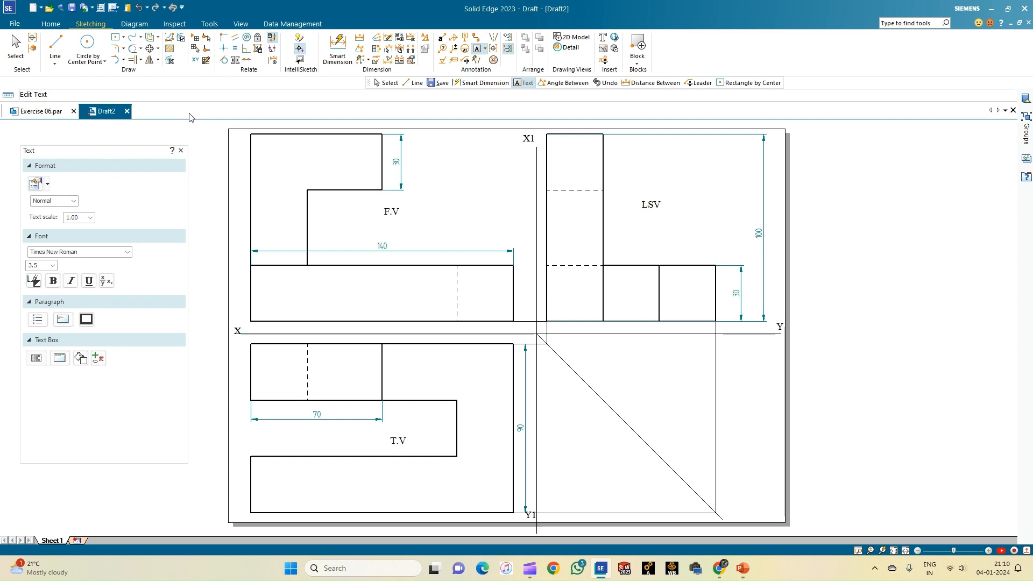
- Save the drawing as Exercise 06.dft
click(71, 7)
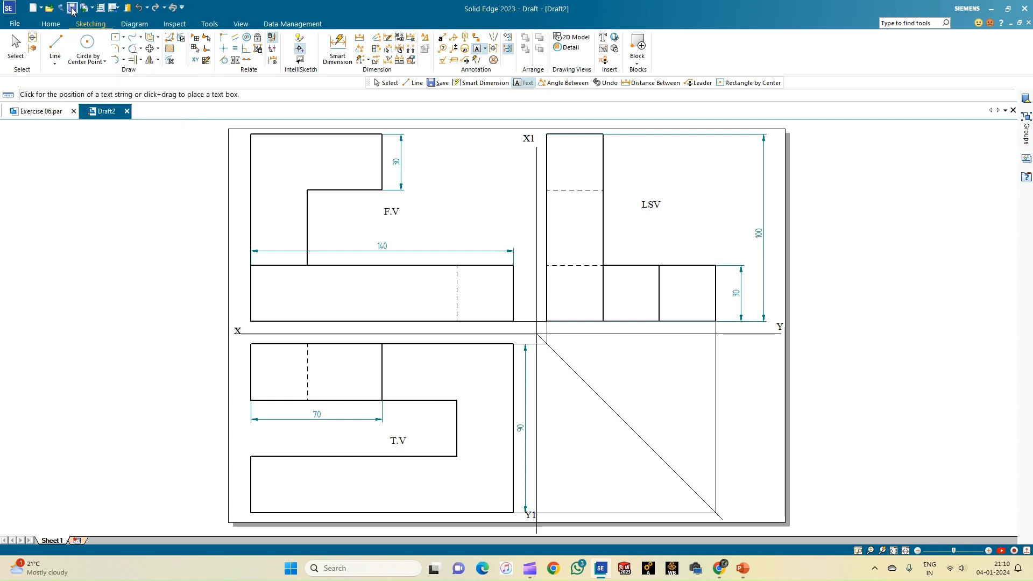
click(422, 291)
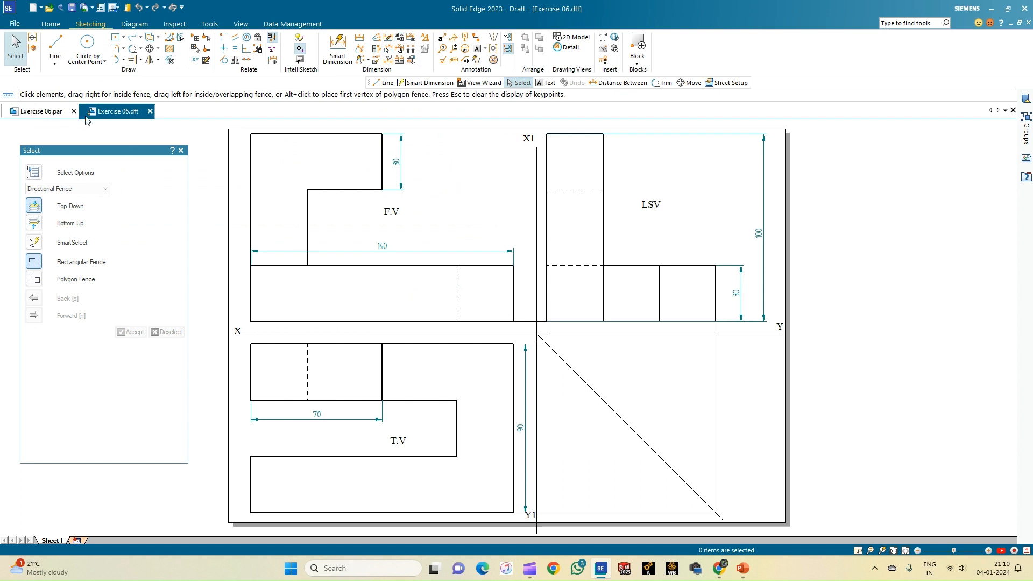
- Review the Exercise 06.par model, return to the Exercise 06.dft drawing and save it again
click(41, 111)
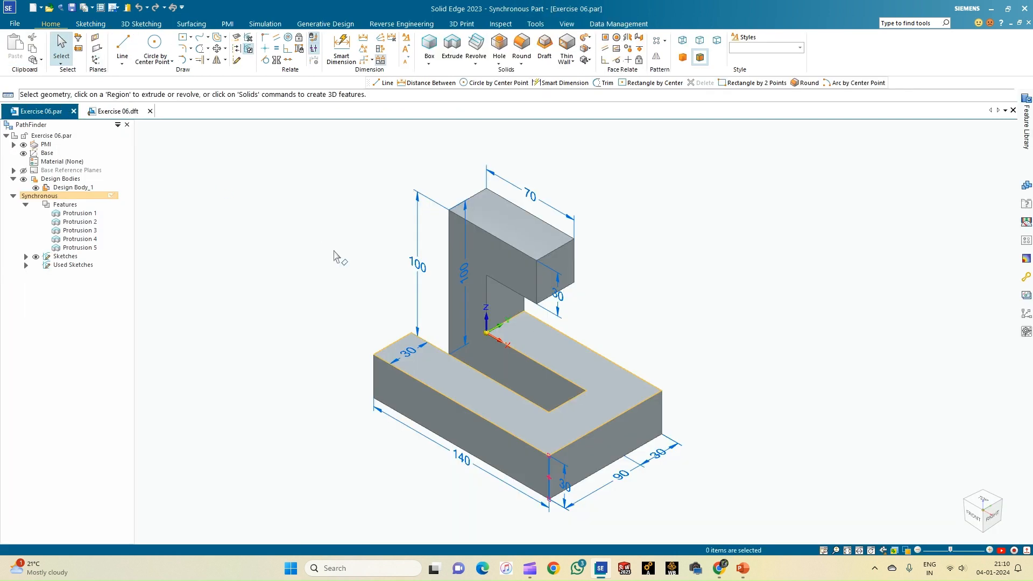
click(113, 111)
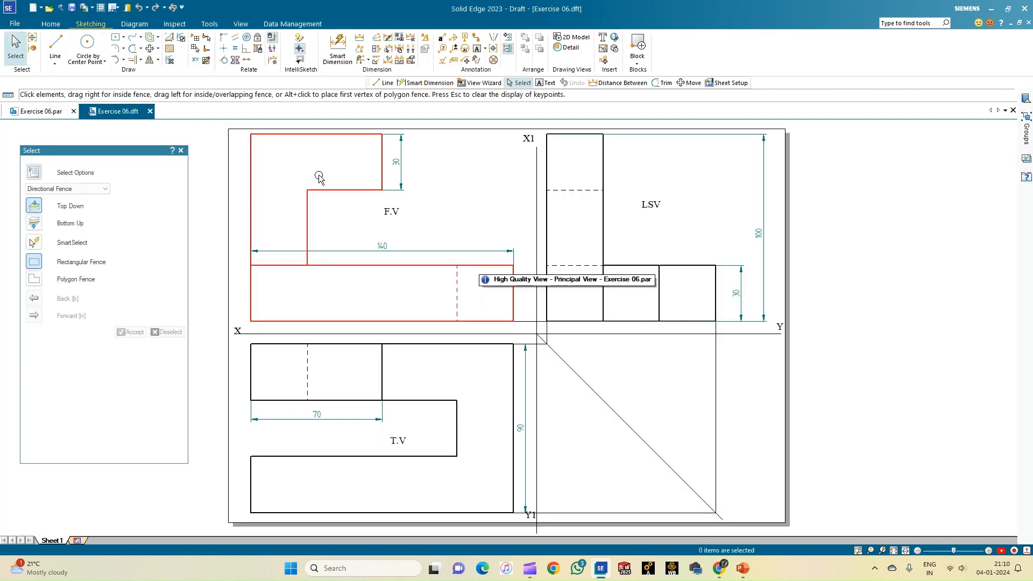
click(72, 7)
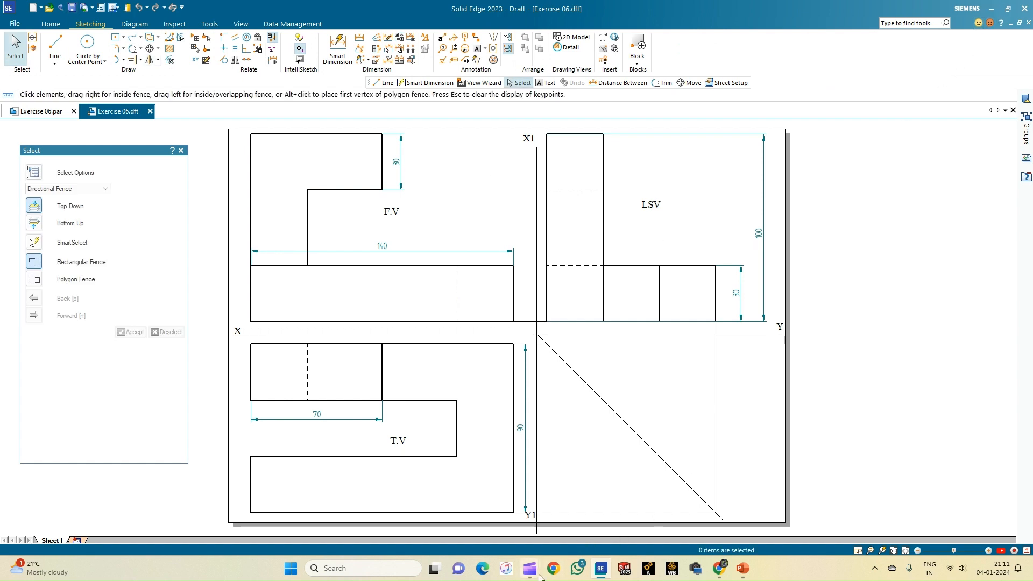
click(591, 532)
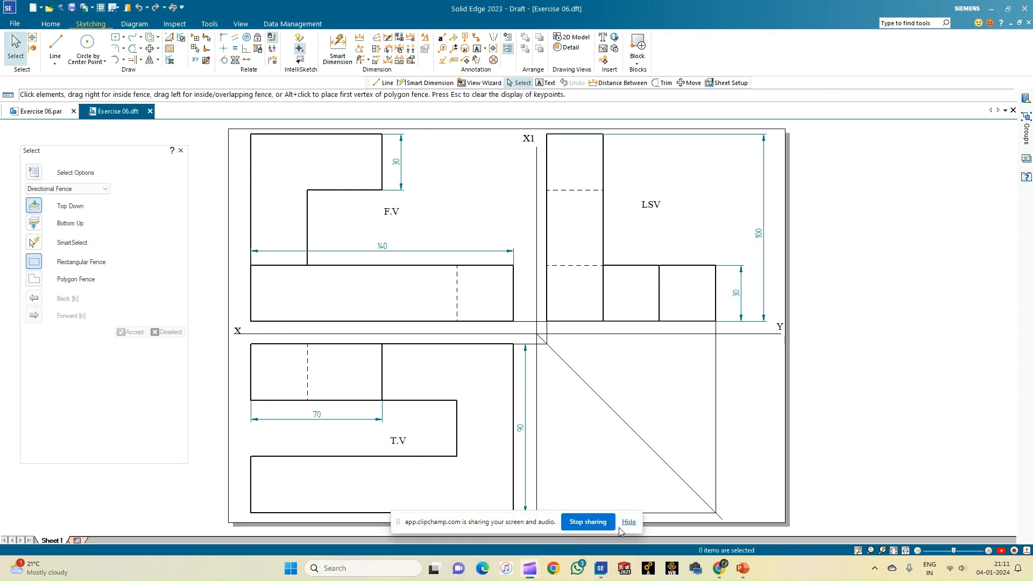